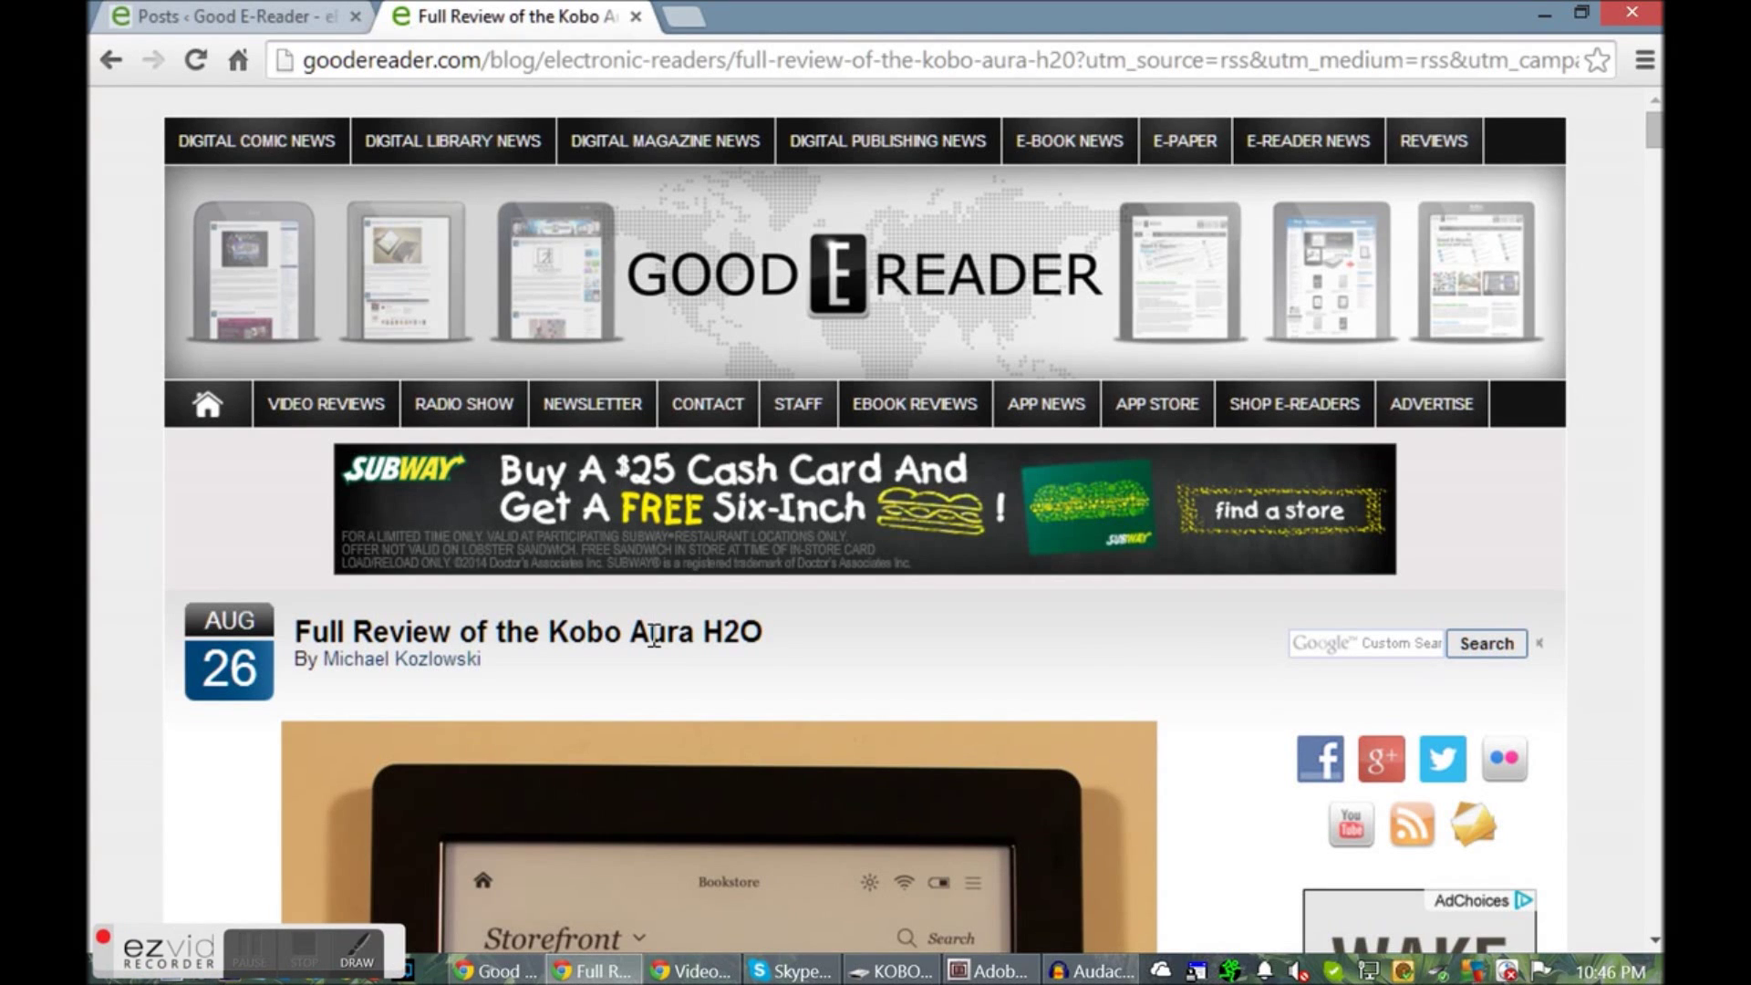
# Scroll through the Good E-Reader Kobo Aura H2O review
pyautogui.scroll(-3, 622, 622)
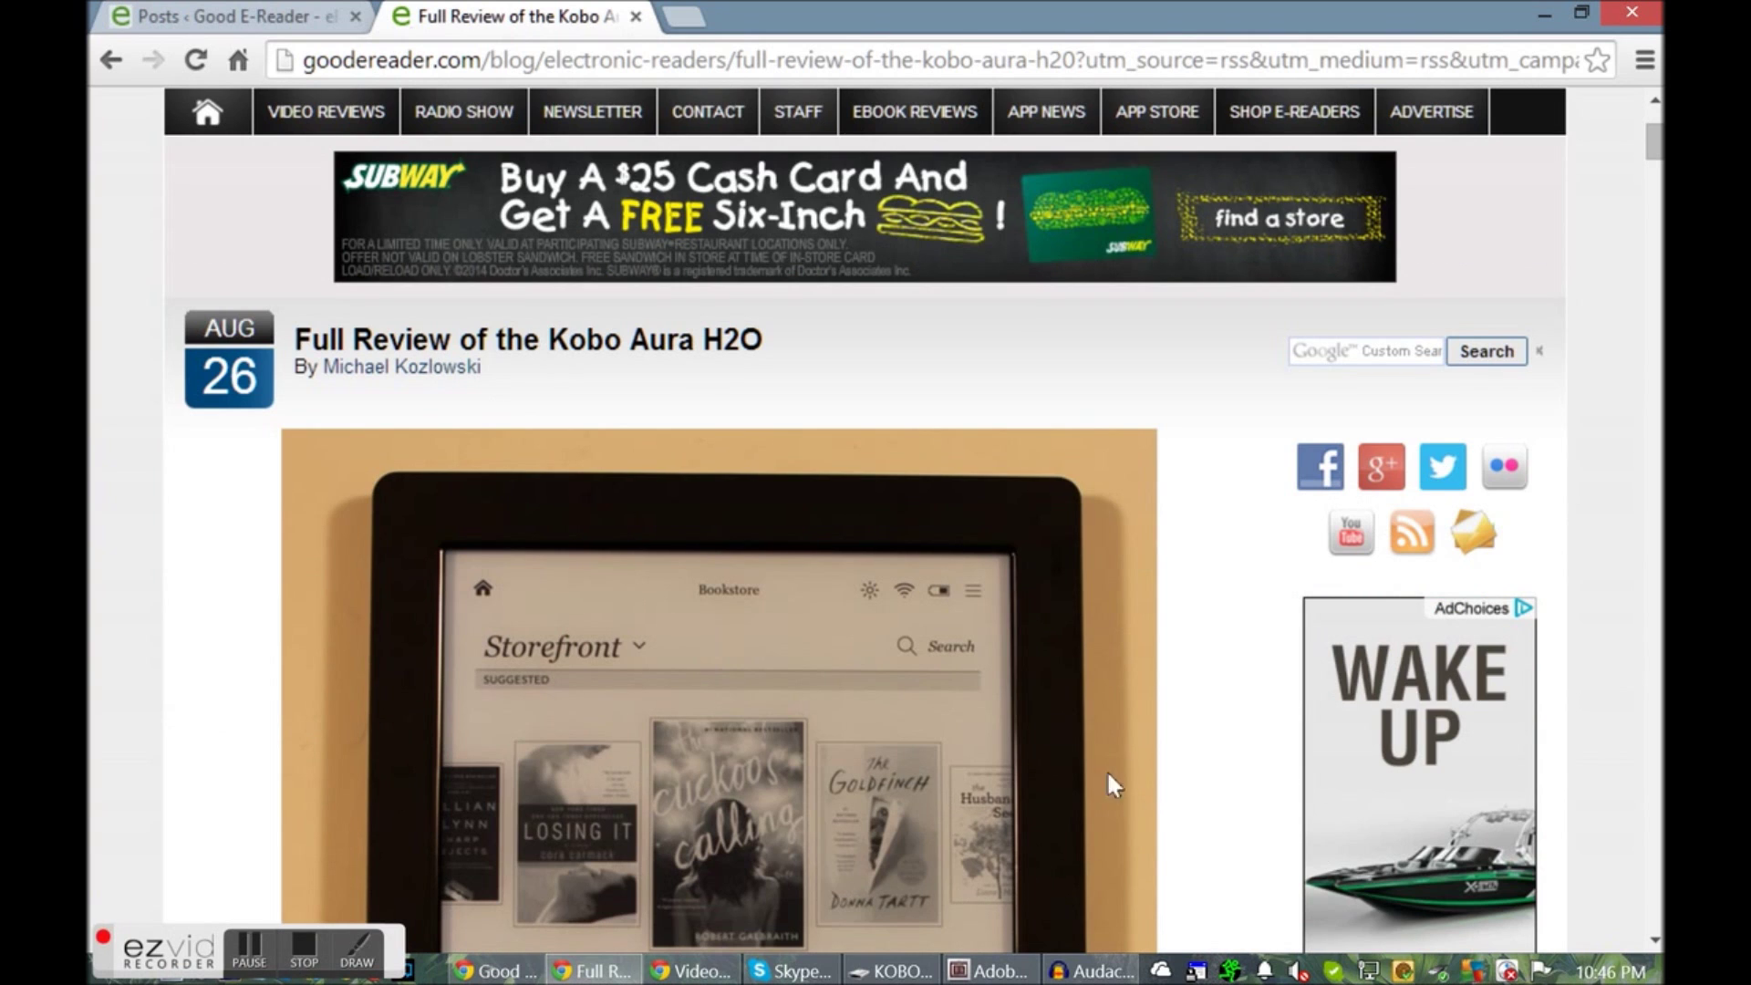
pyautogui.scroll(-6, 1161, 793)
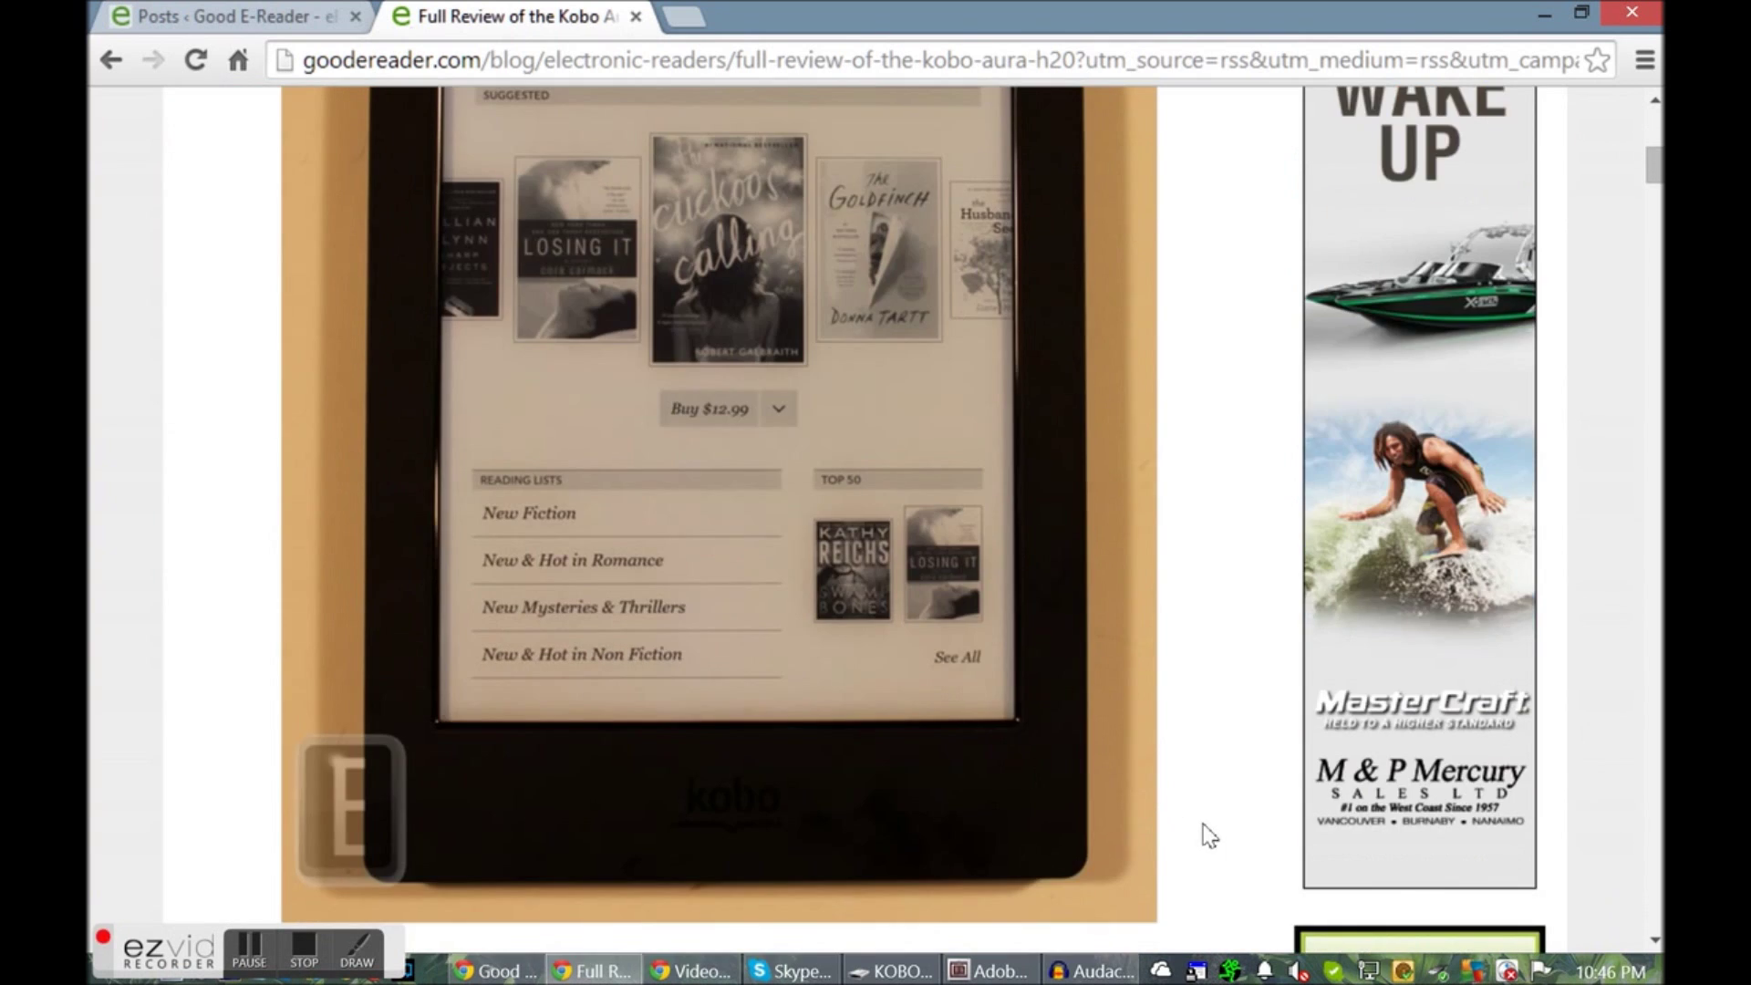
pyautogui.scroll(2, 1211, 828)
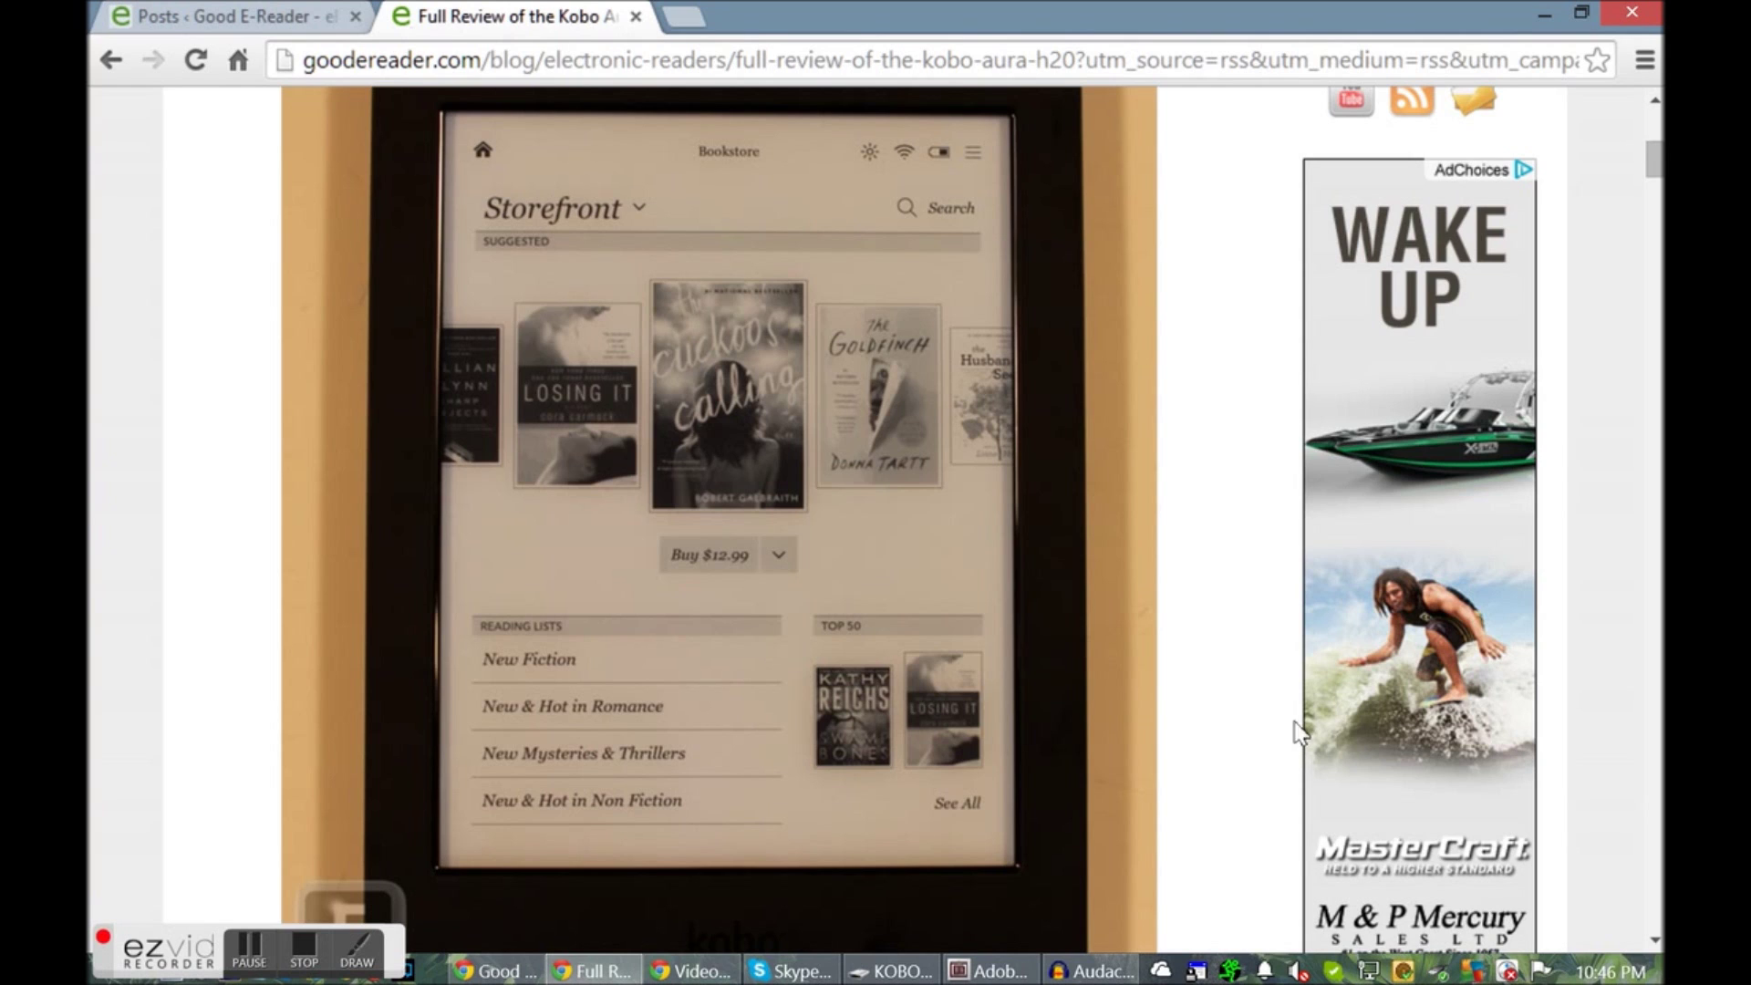
pyautogui.scroll(-2, 1204, 588)
pyautogui.scroll(2, 1192, 583)
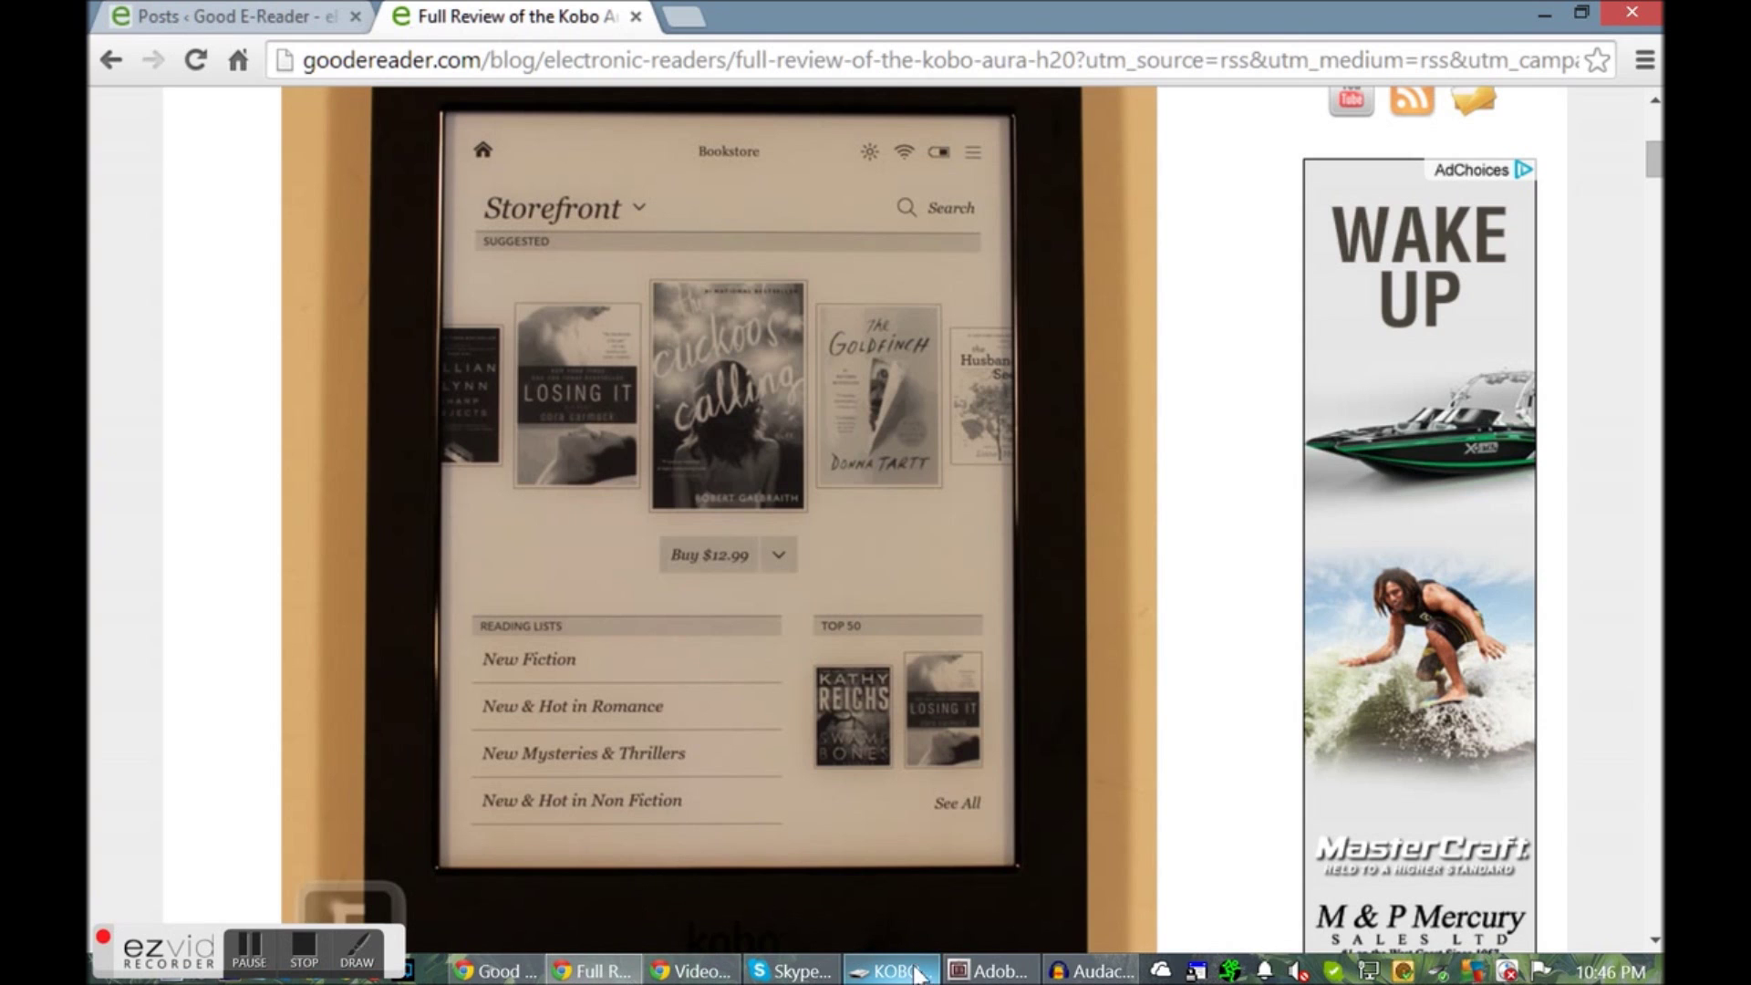
# Bring the Kobo drive's Explorer window forward from the taskbar
pyautogui.click(975, 972)
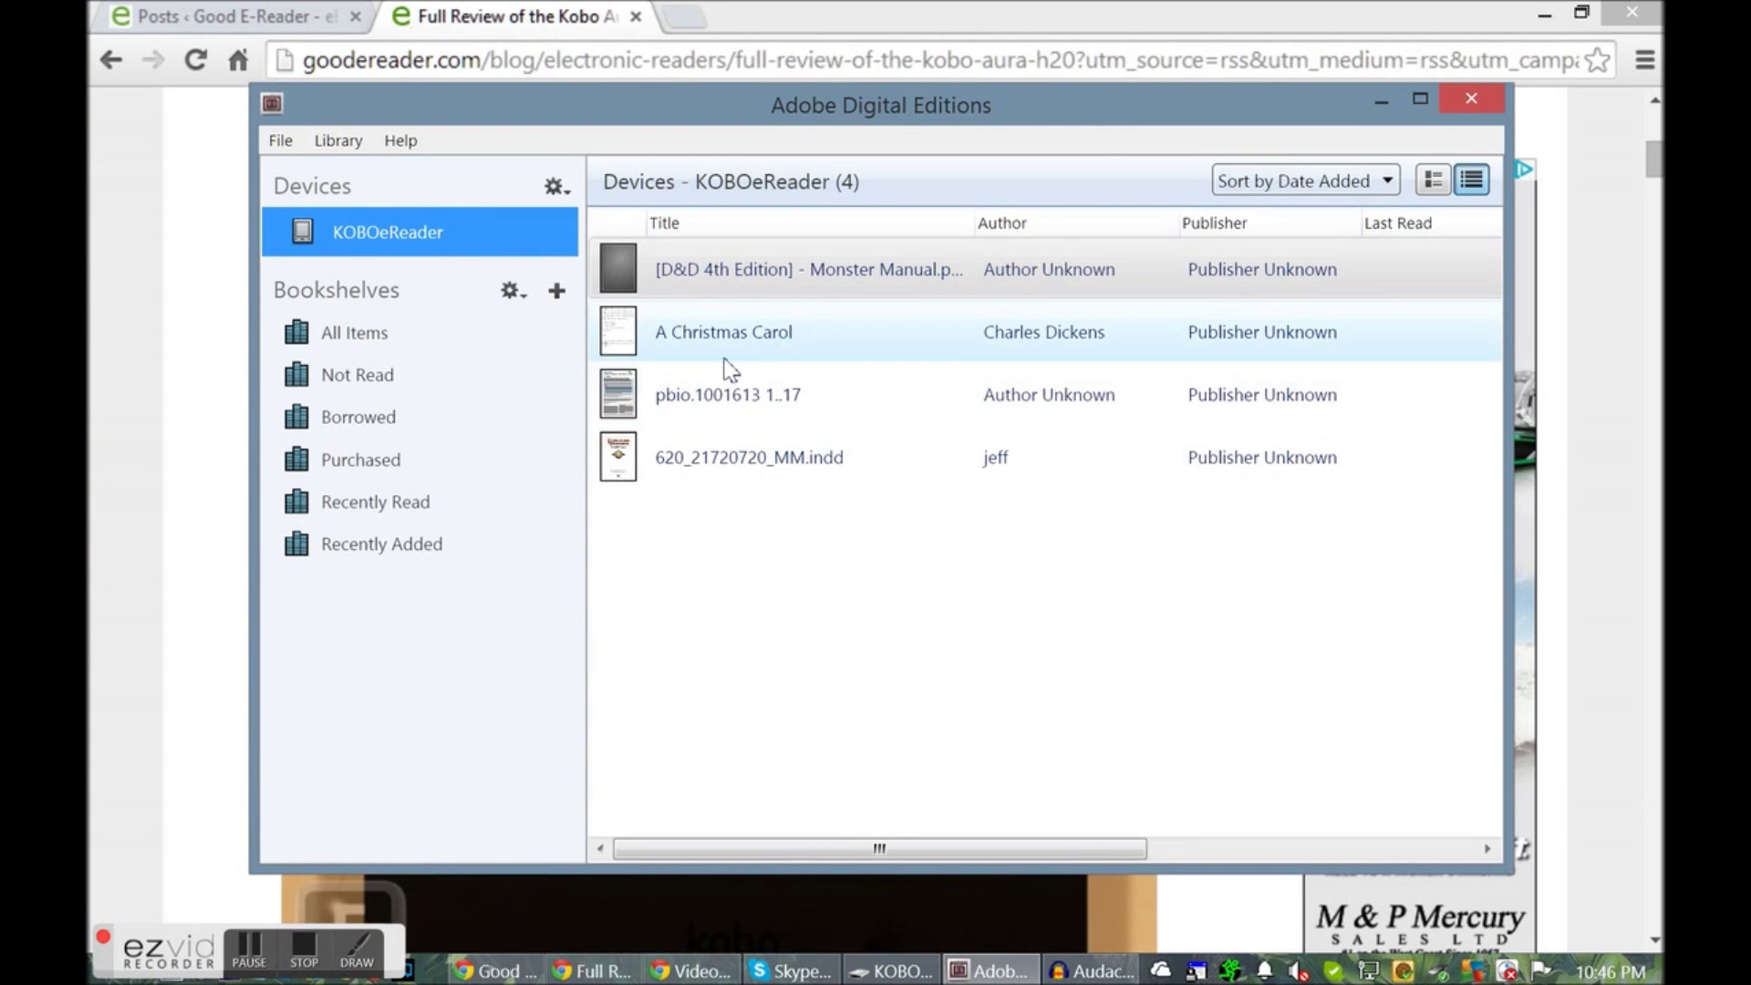
pyautogui.moveTo(895, 974)
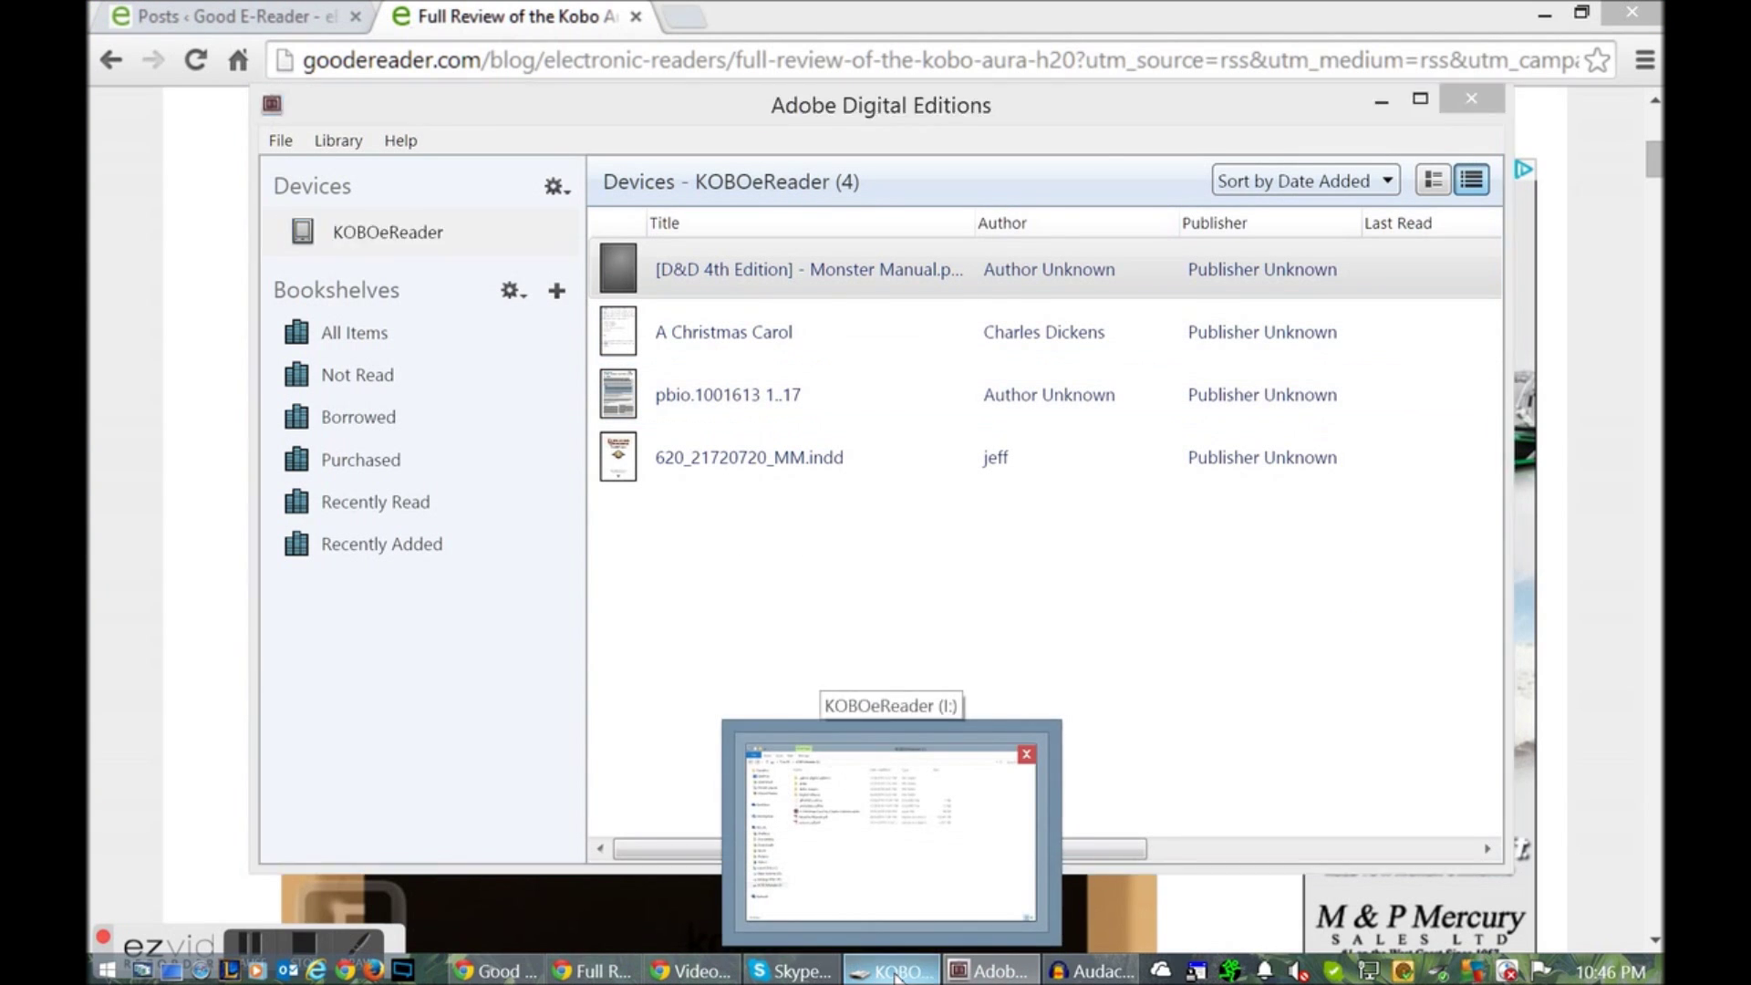
pyautogui.click(868, 735)
# Search the Start screen for 'cal' and launch calibre - E-book management
pyautogui.press('super')
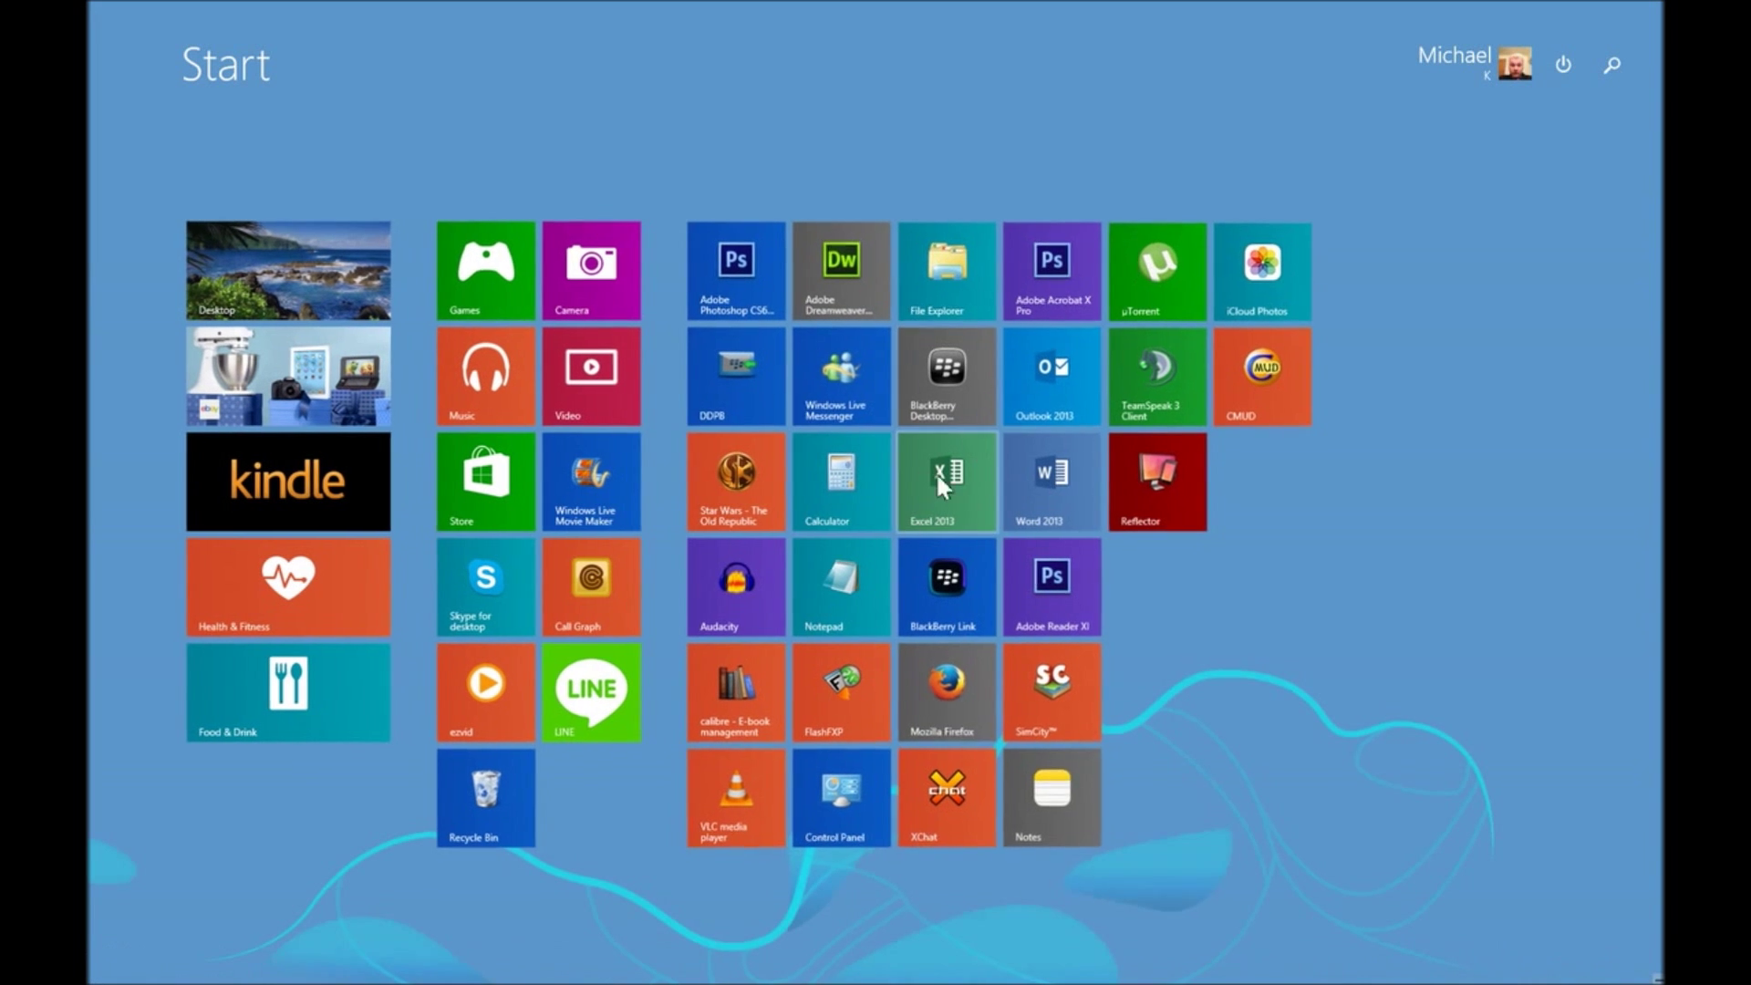
pyautogui.press('super')
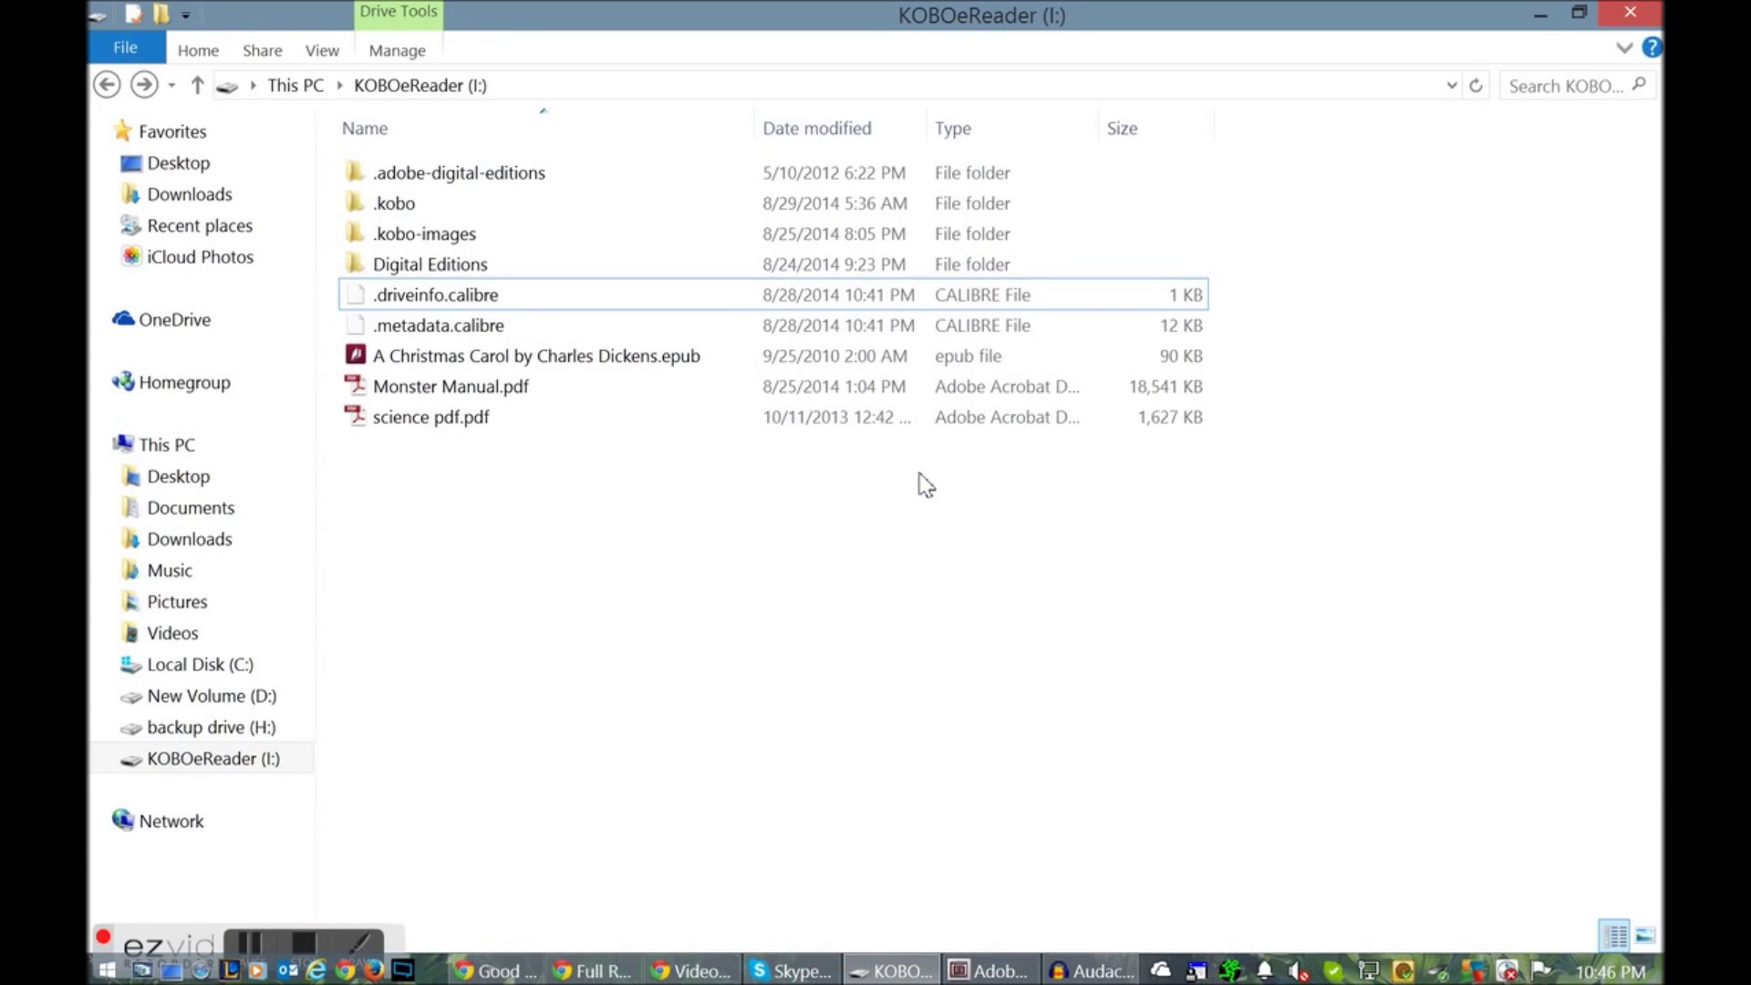
pyautogui.press('super')
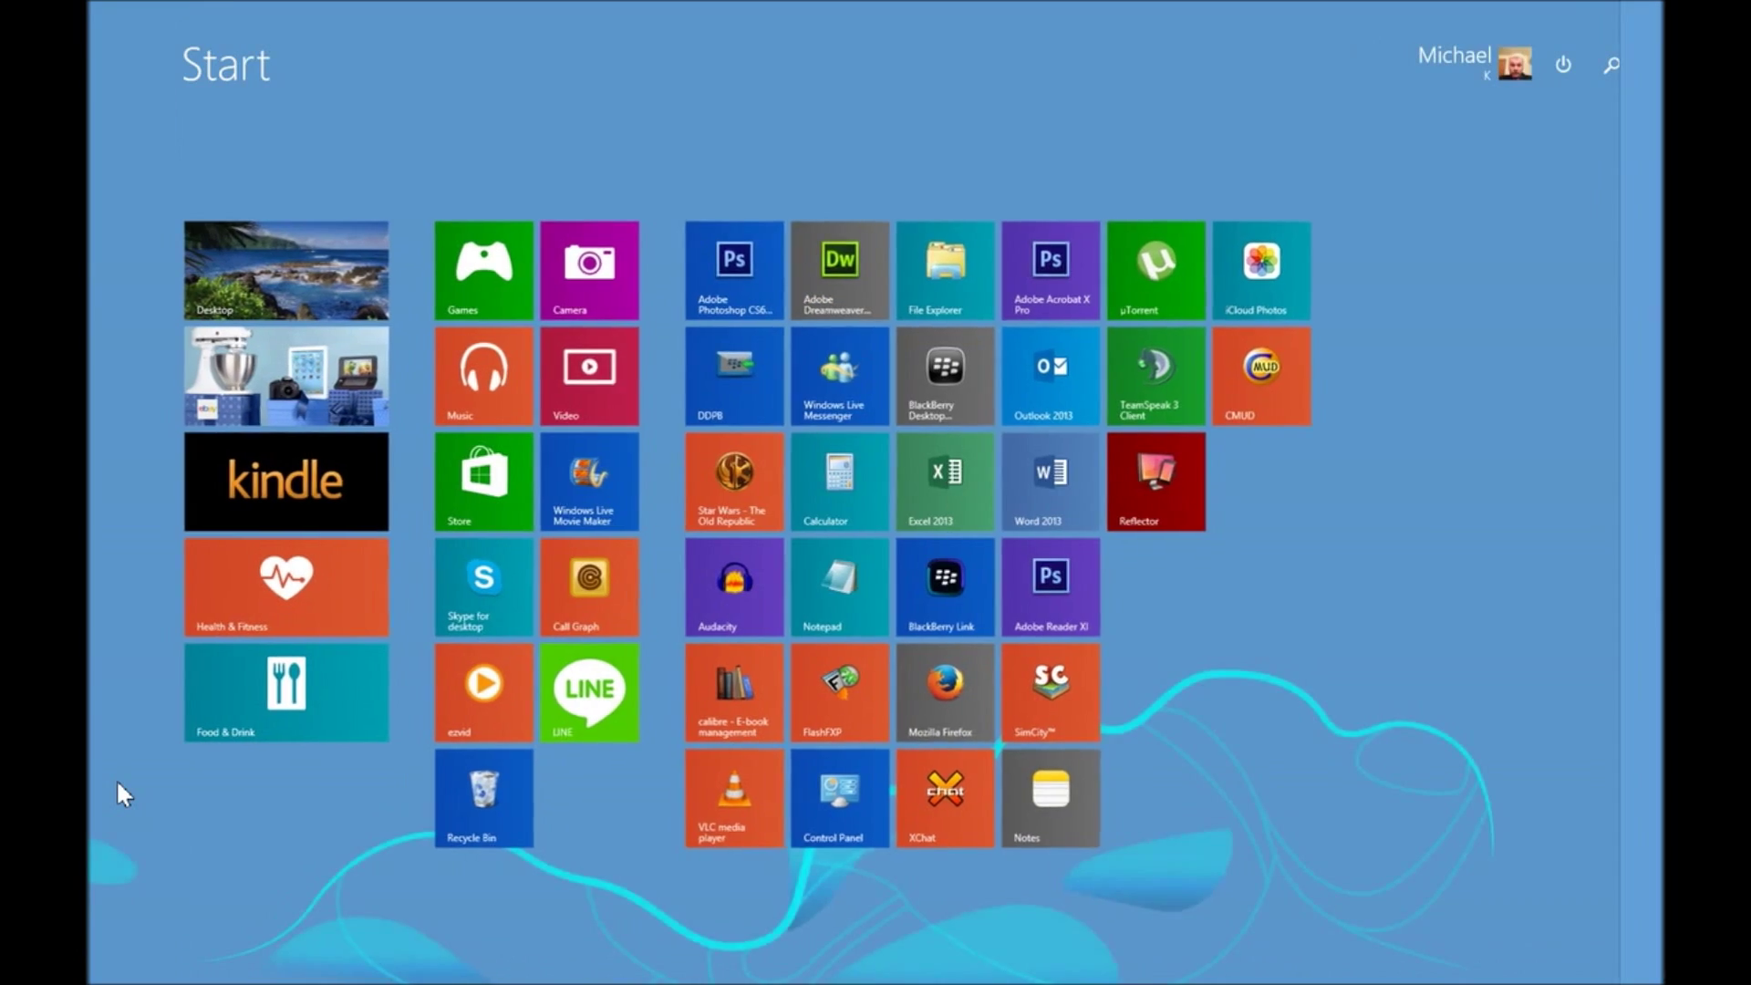
pyautogui.write('calibre - E-book management')
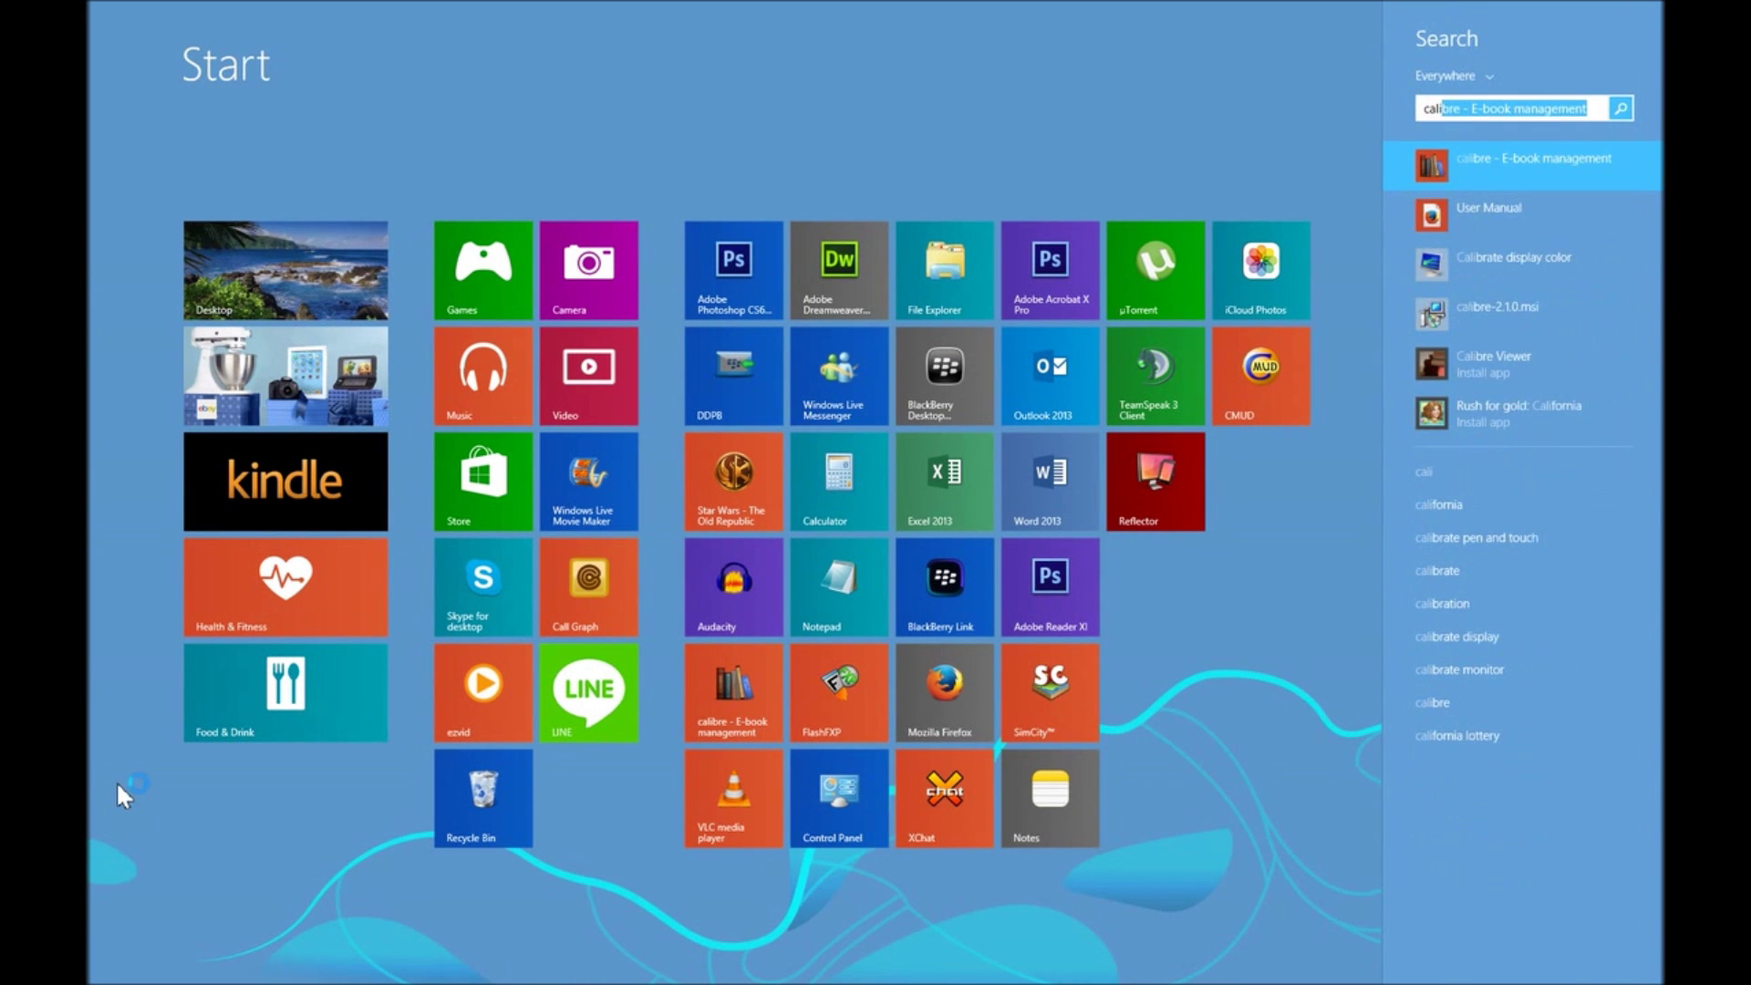
pyautogui.press('super')
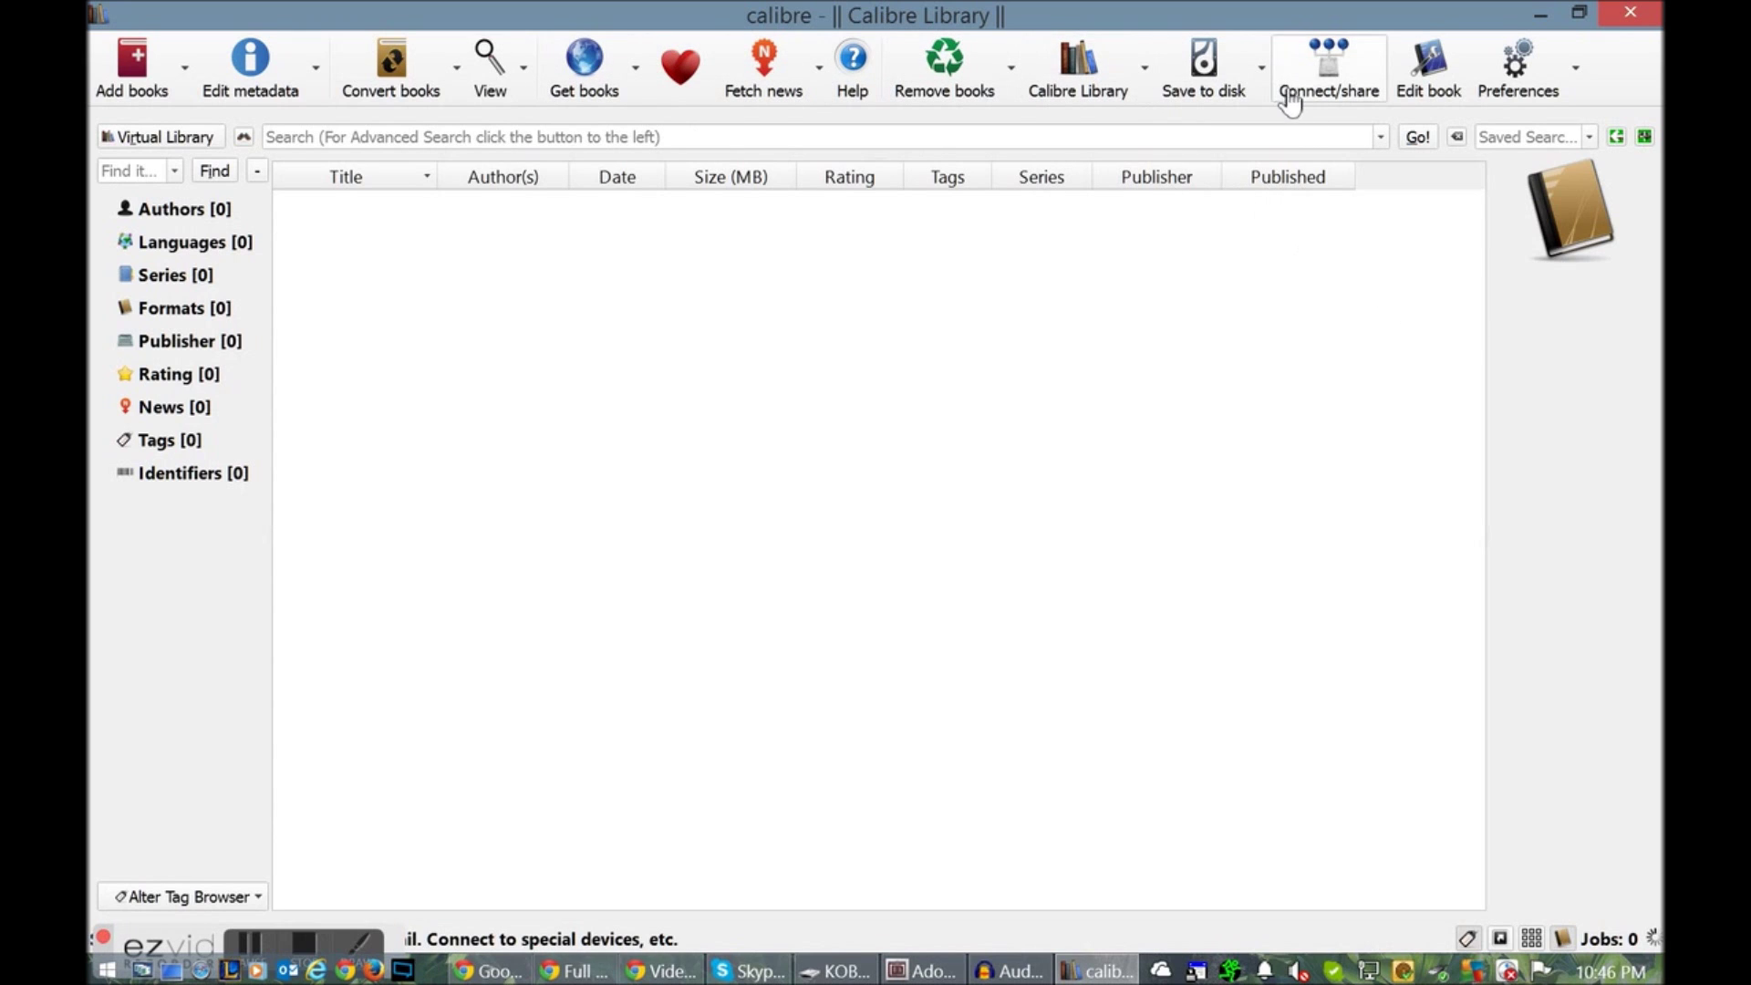
# Start Connect to folder and browse to the KOBOeReader (I:) drive
pyautogui.click(1343, 89)
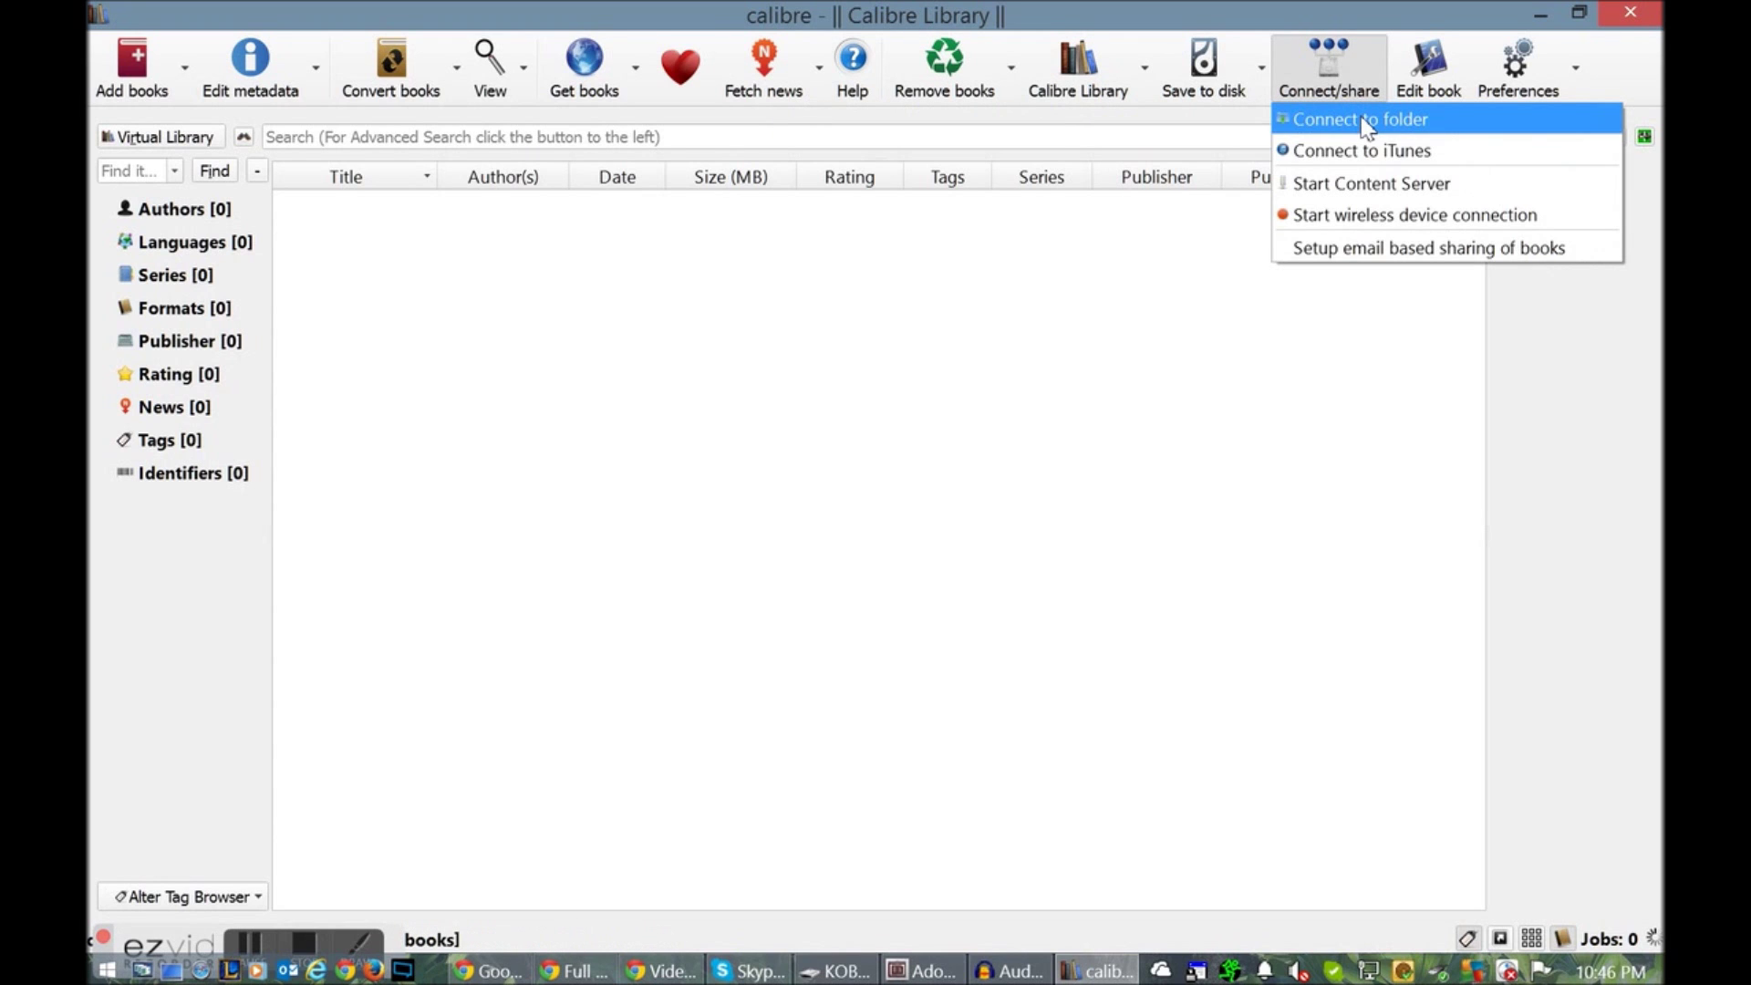
pyautogui.click(1357, 119)
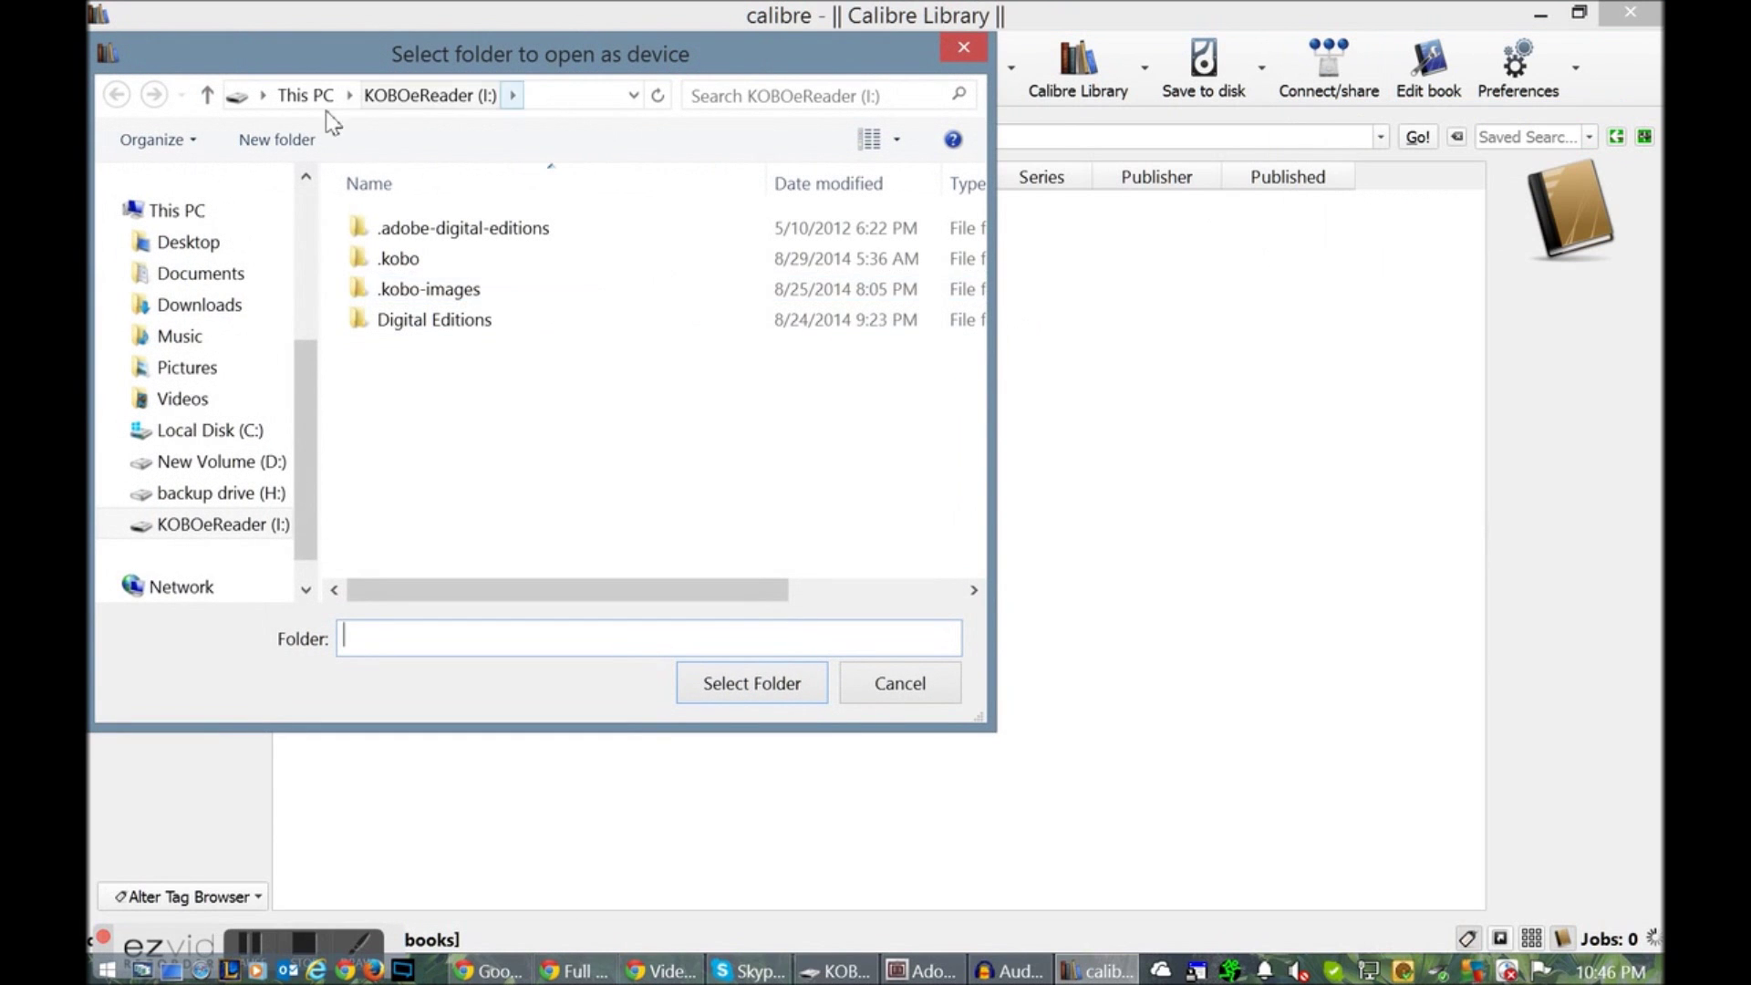
pyautogui.moveTo(307, 540)
pyautogui.mouseDown()
pyautogui.moveTo(316, 559)
pyautogui.moveTo(314, 542)
pyautogui.mouseUp()
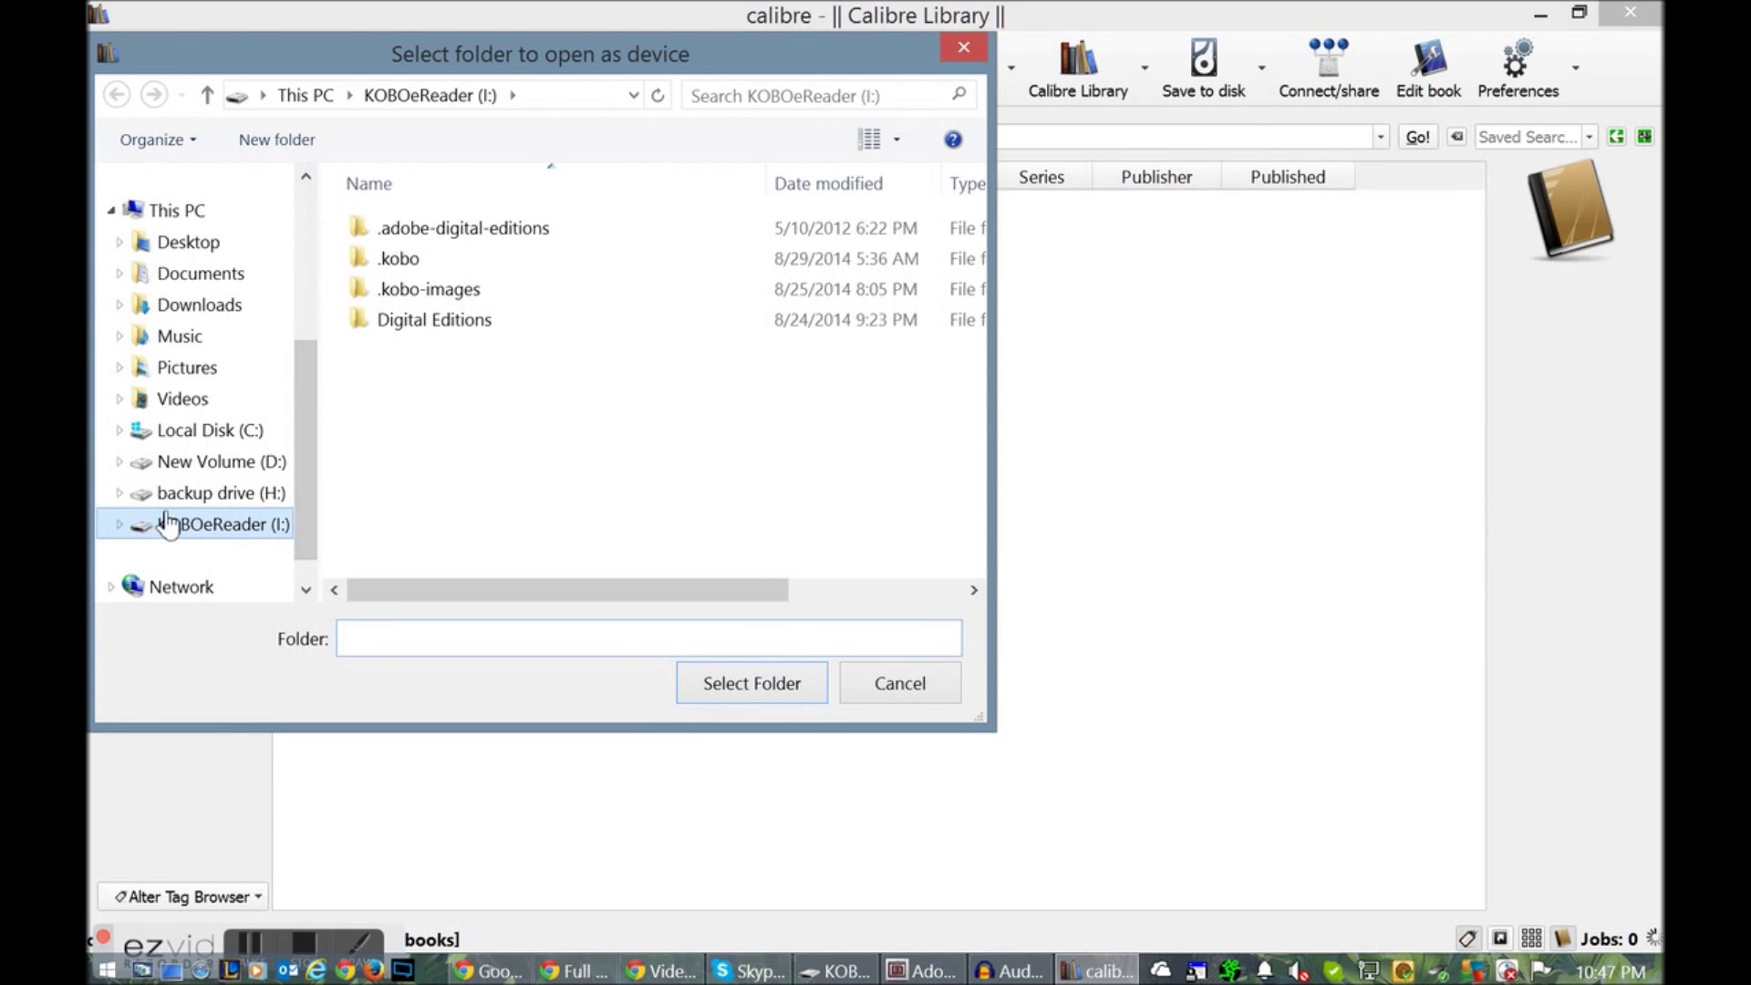
pyautogui.click(210, 528)
# Create an 'eBooks' folder on the Kobo drive and connect to it as the device
pyautogui.rightClick(466, 483)
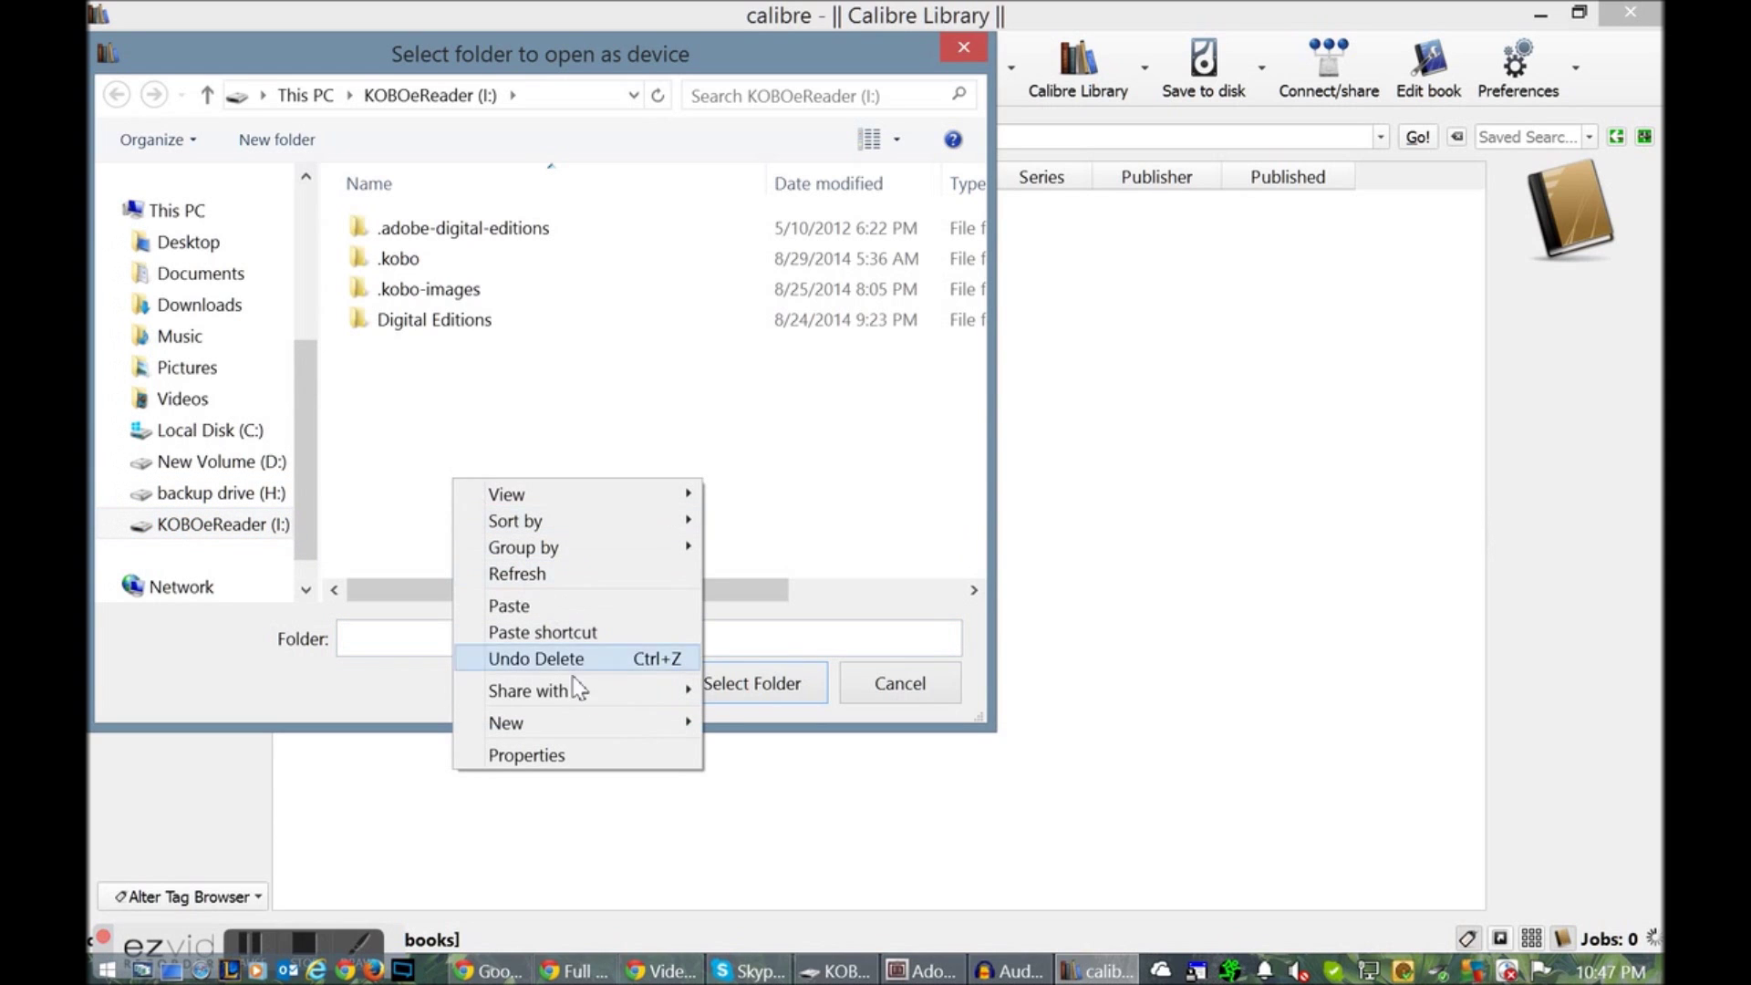
pyautogui.moveTo(620, 725)
pyautogui.click(839, 351)
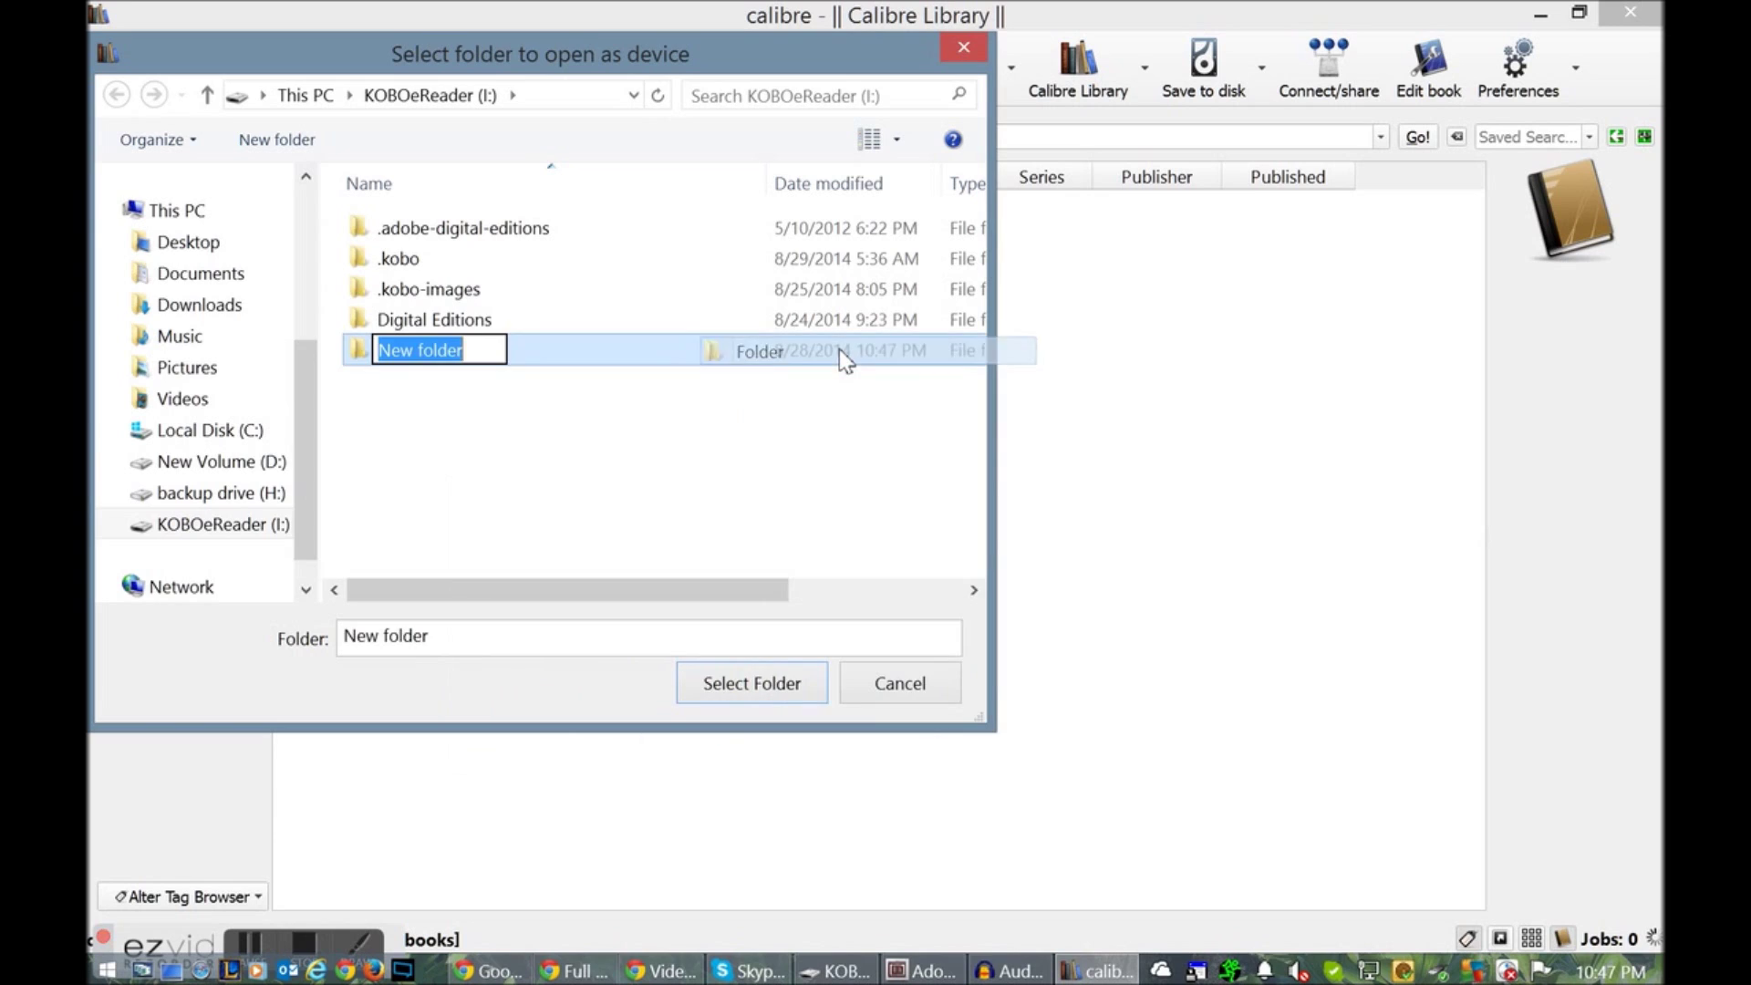
pyautogui.write('eBooks')
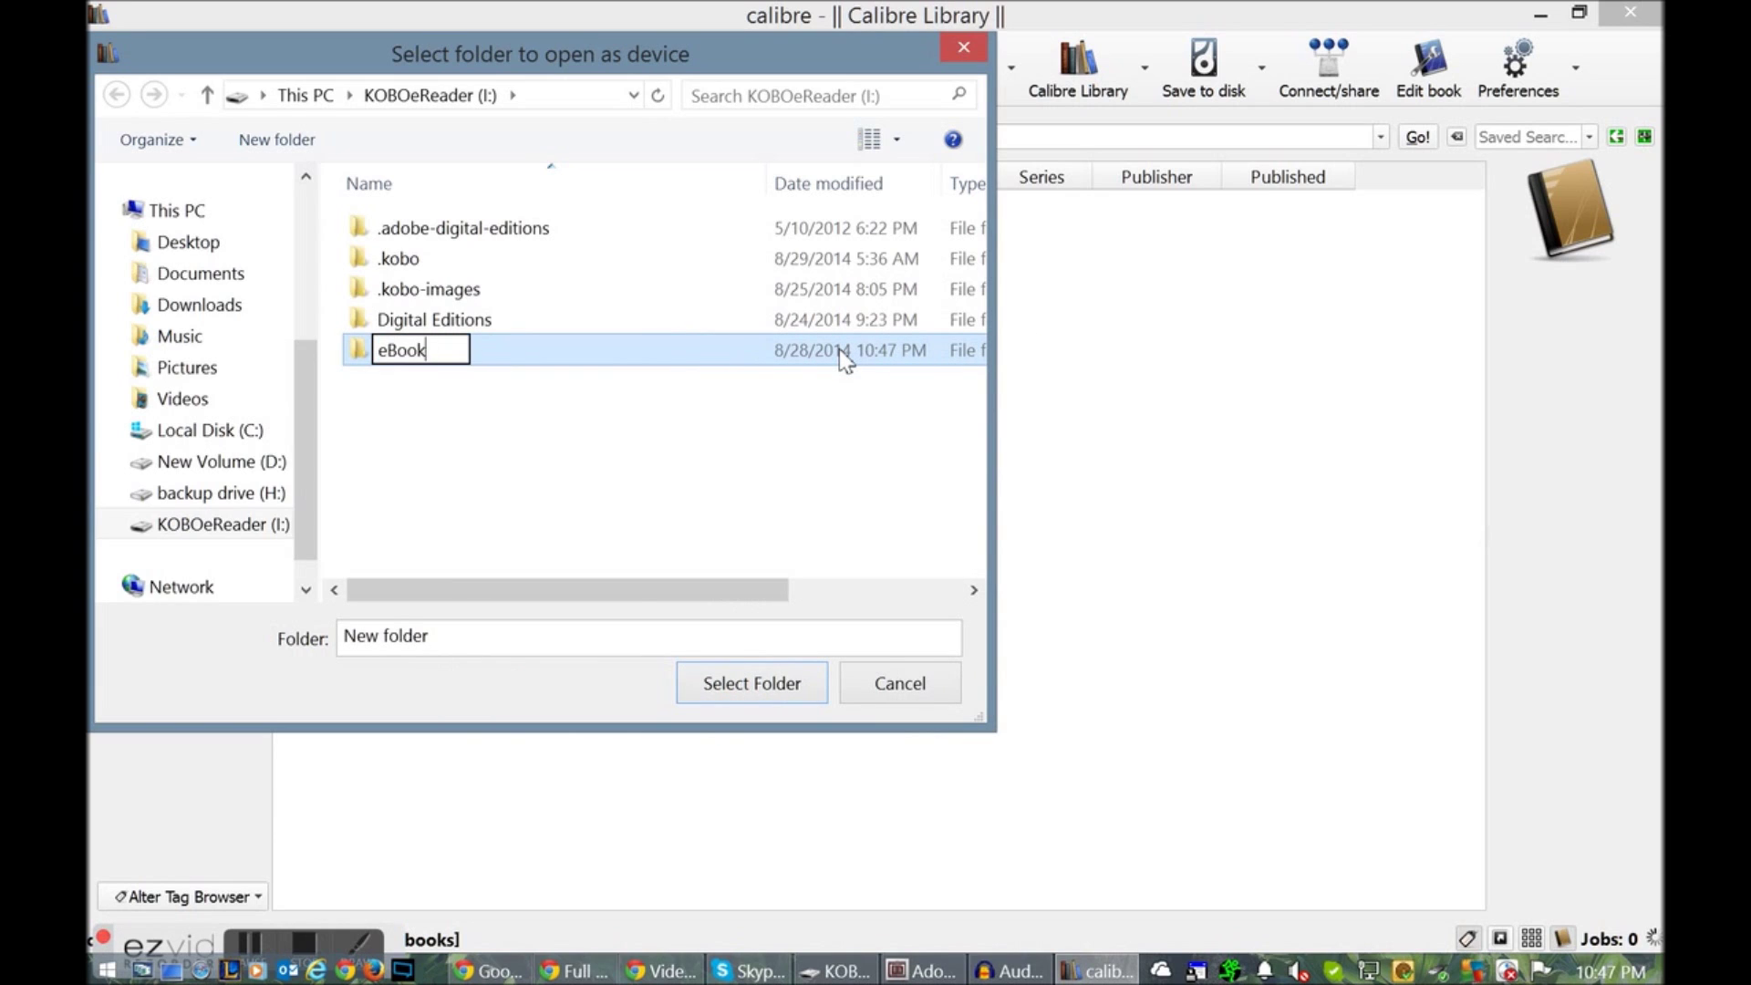
pyautogui.press('Return')
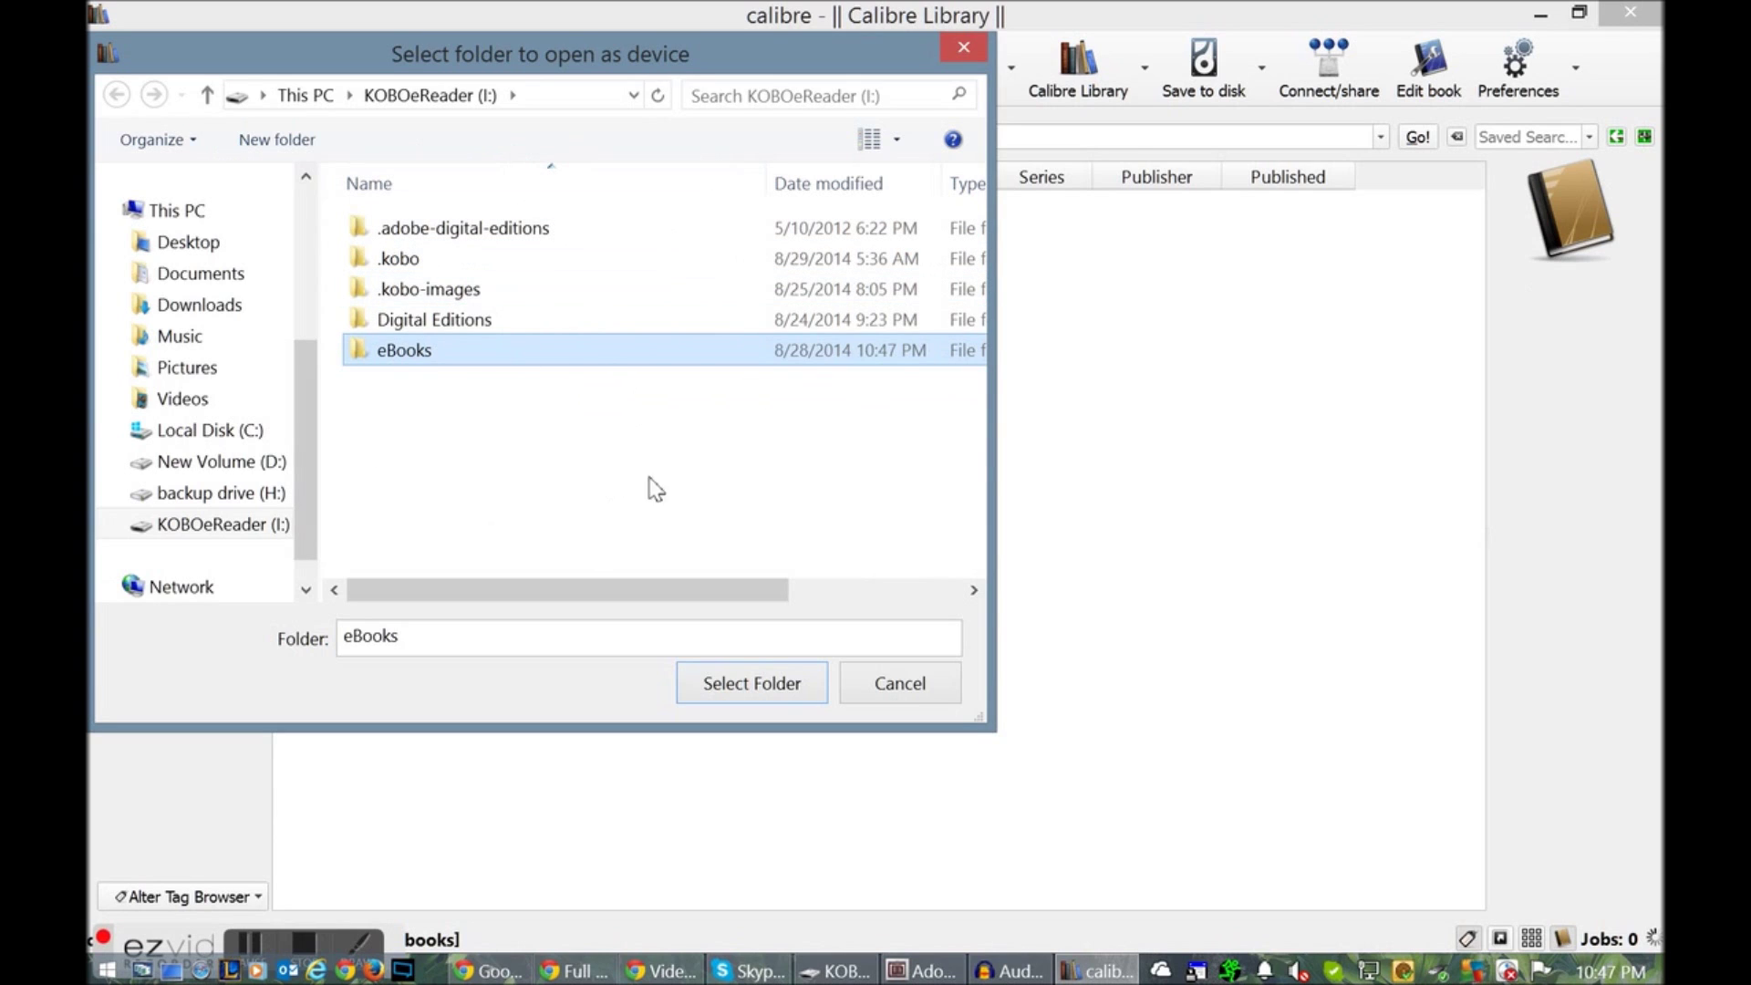
pyautogui.doubleClick(456, 352)
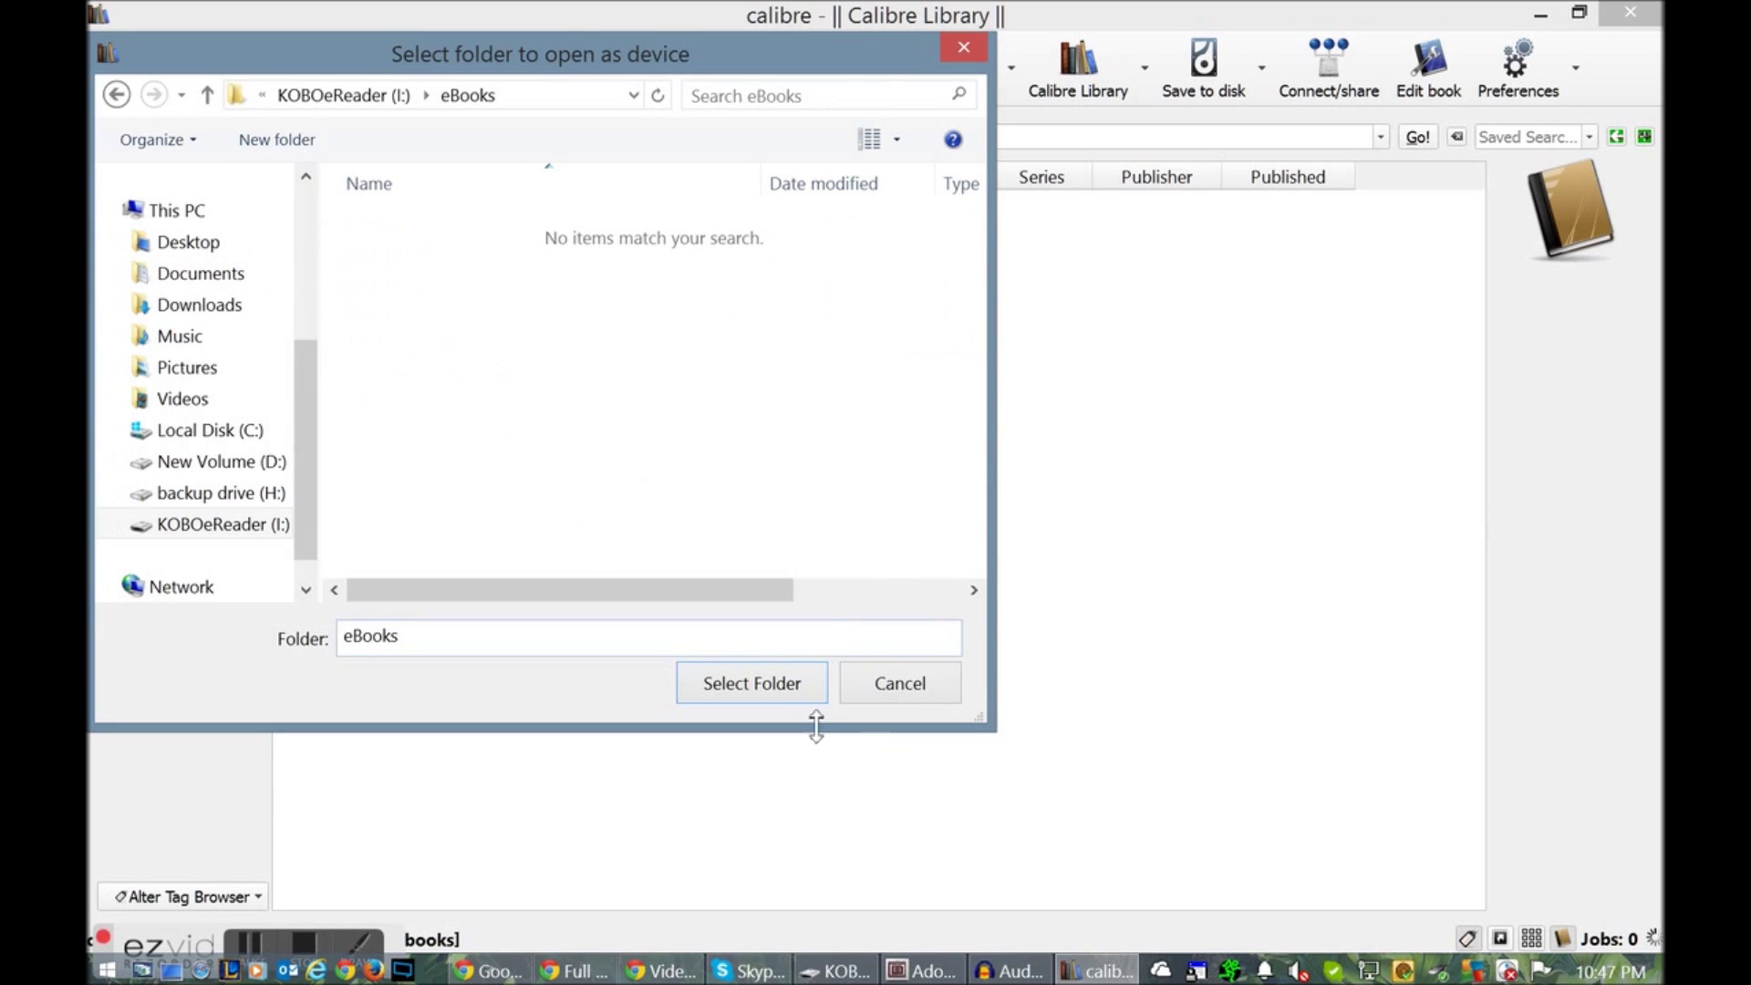
pyautogui.click(730, 696)
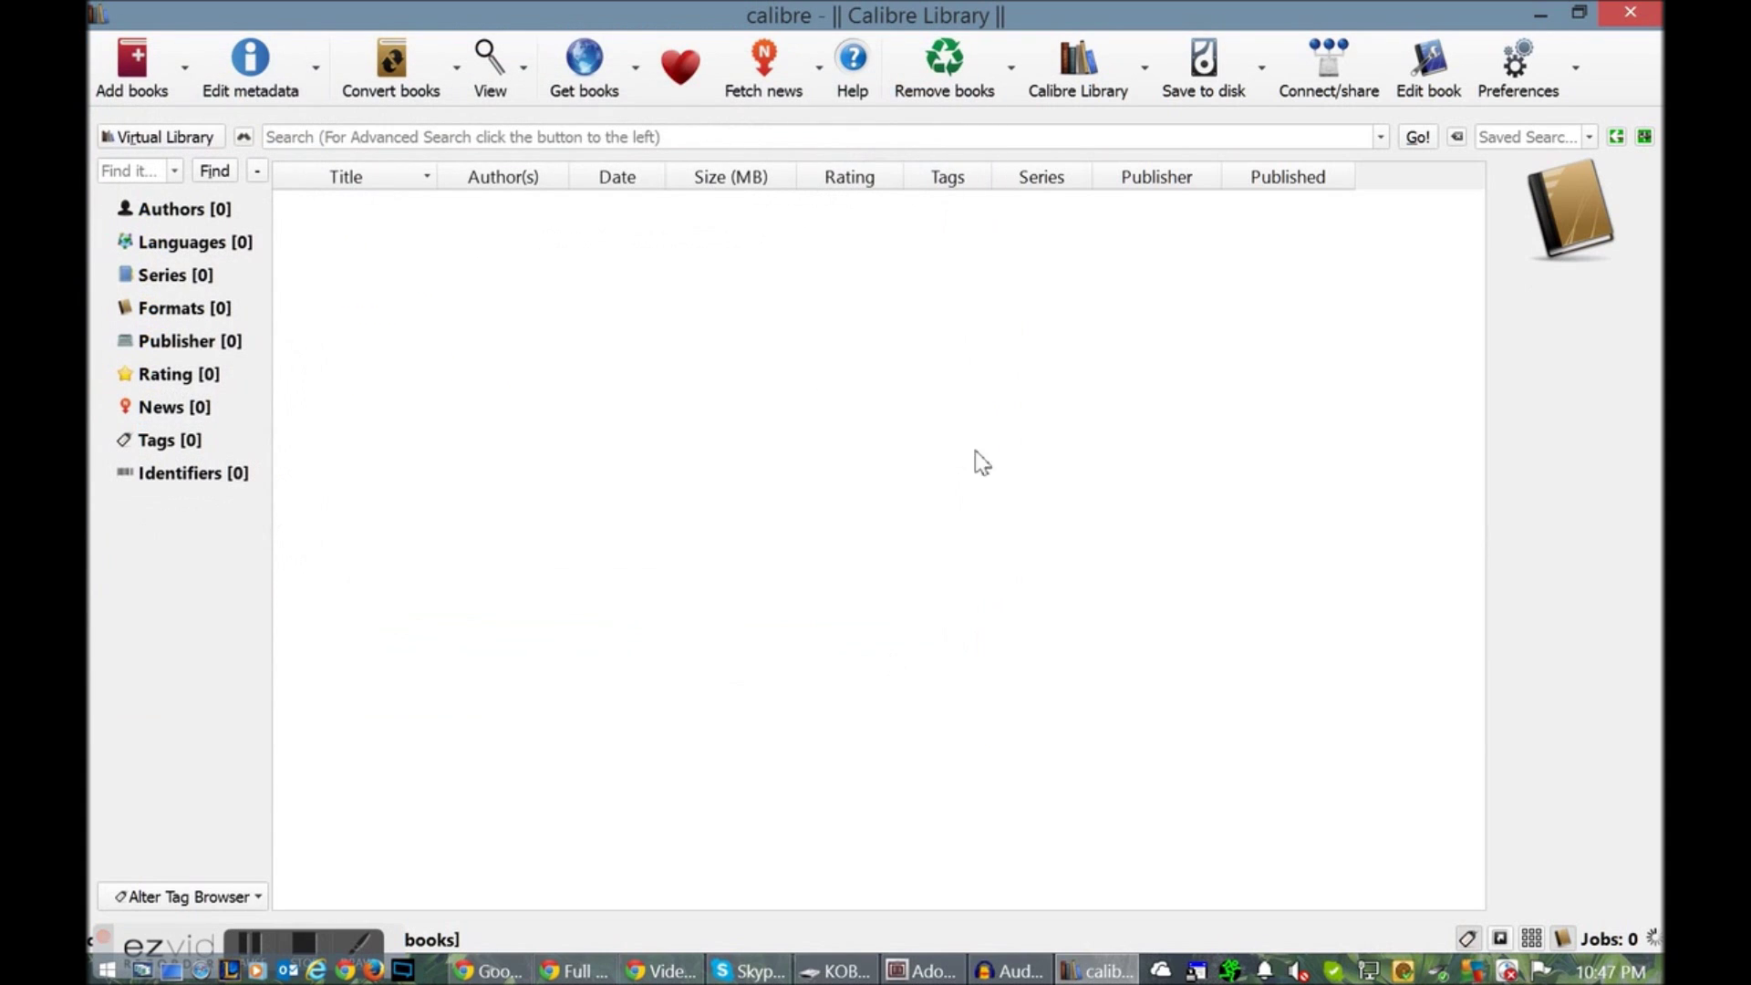
# Add The Walking Dead: The Road to Woodbury epub from the Desktop to the library
pyautogui.click(137, 62)
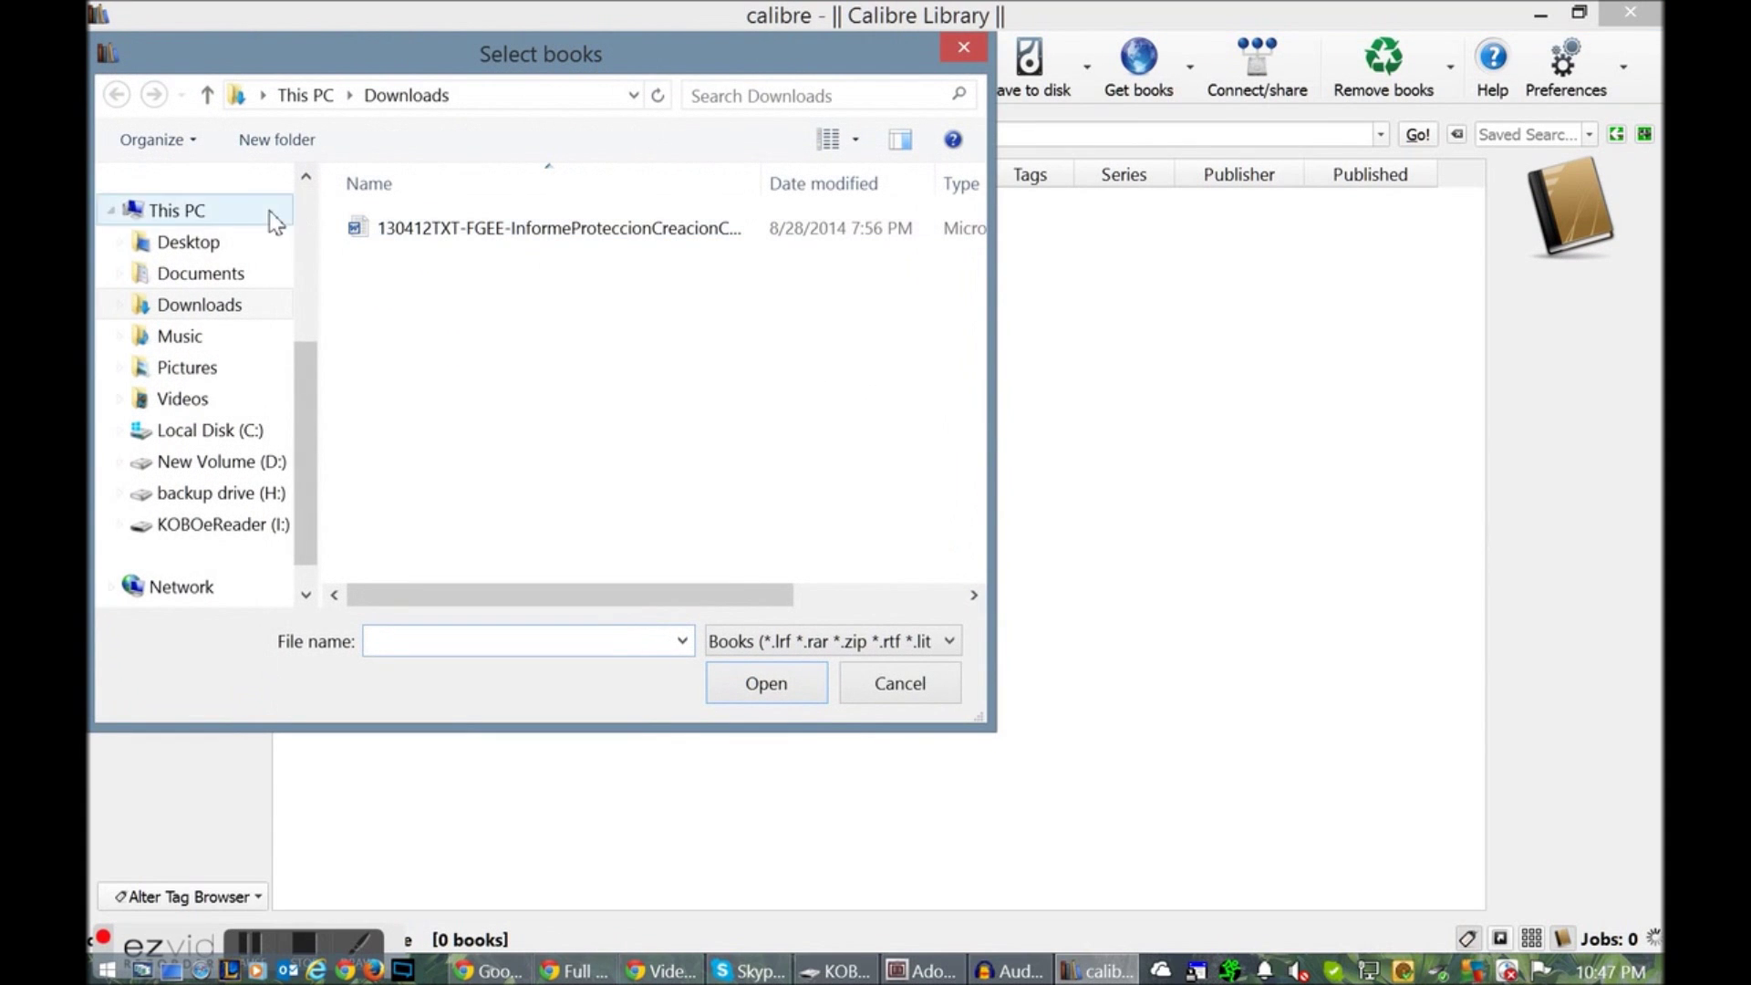
pyautogui.click(221, 244)
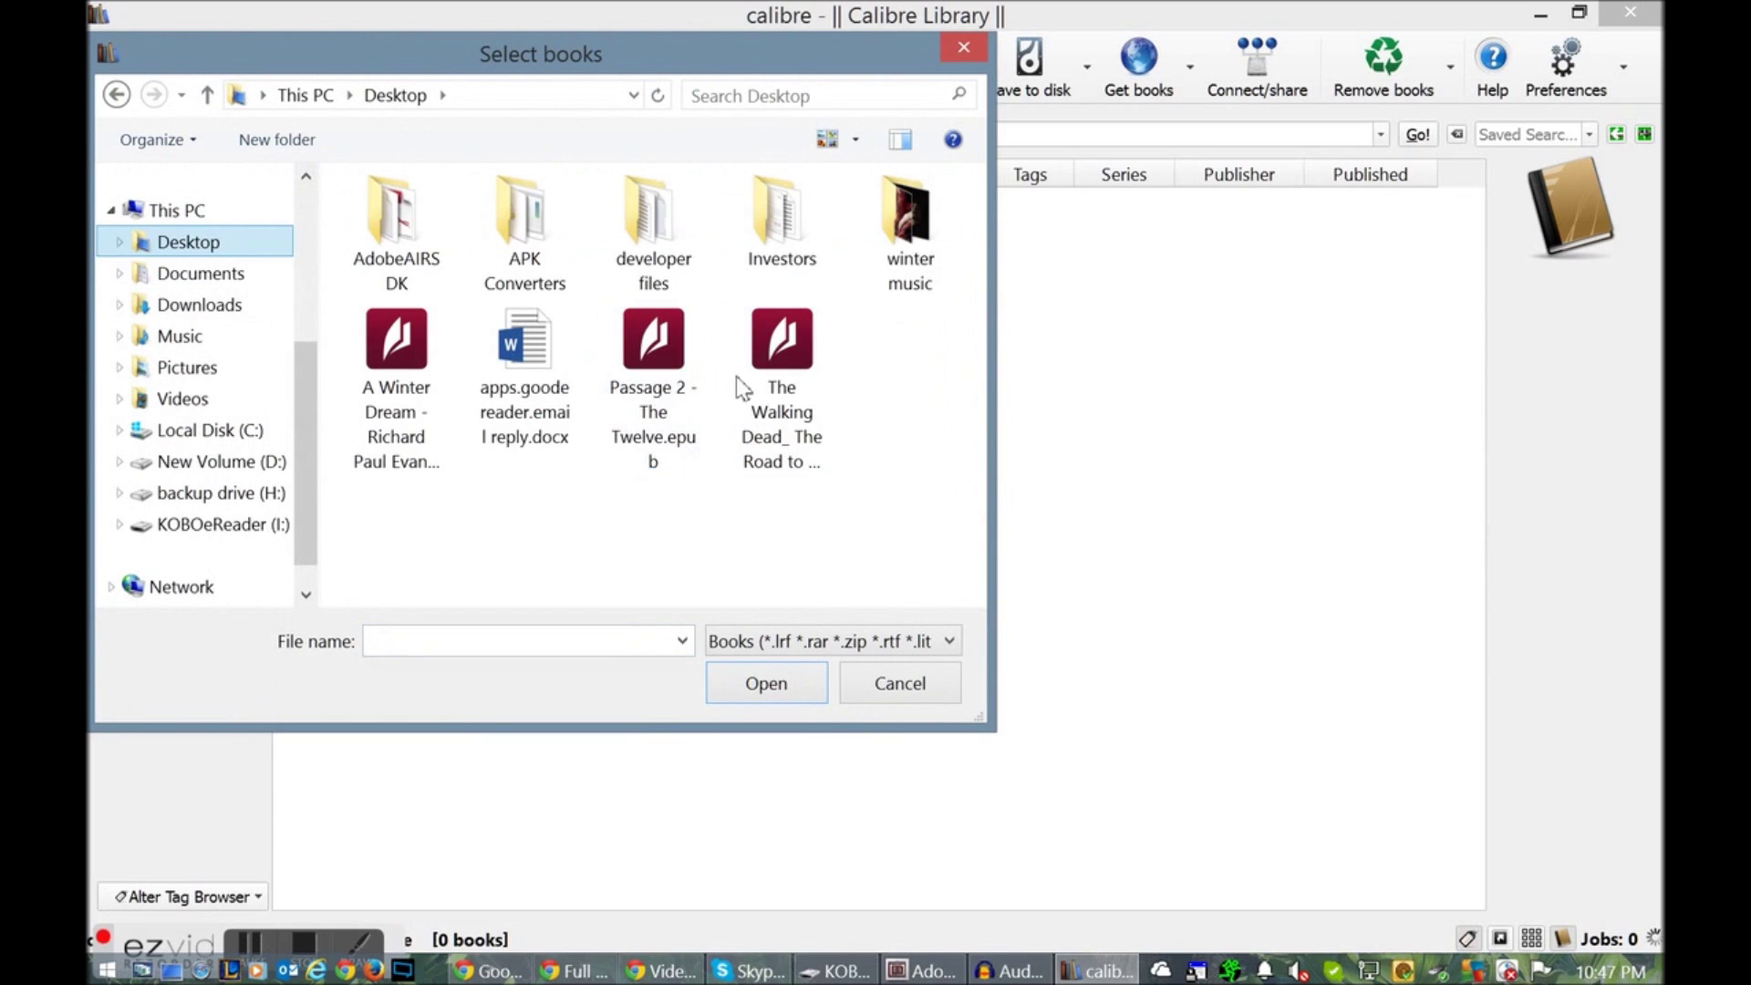
pyautogui.doubleClick(808, 341)
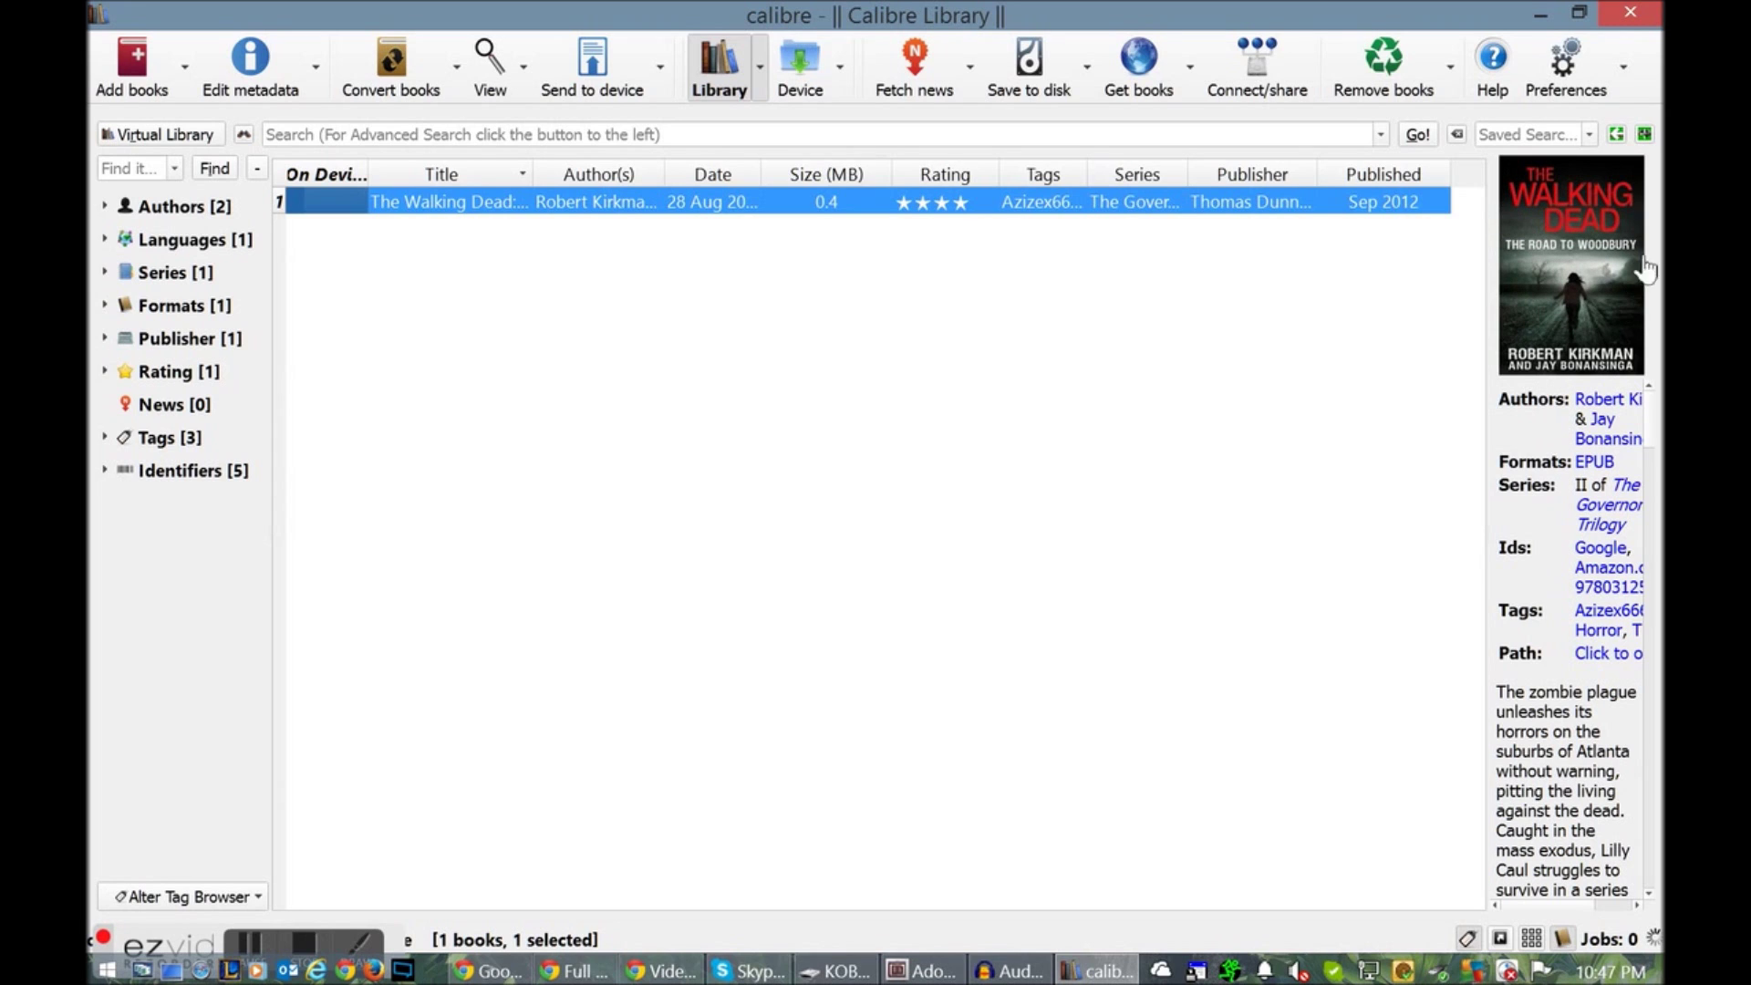
# Select The Walking Dead: The Road to Woodbury and choose Edit metadata individually
pyautogui.click(1509, 743)
pyautogui.scroll(-2, 1513, 743)
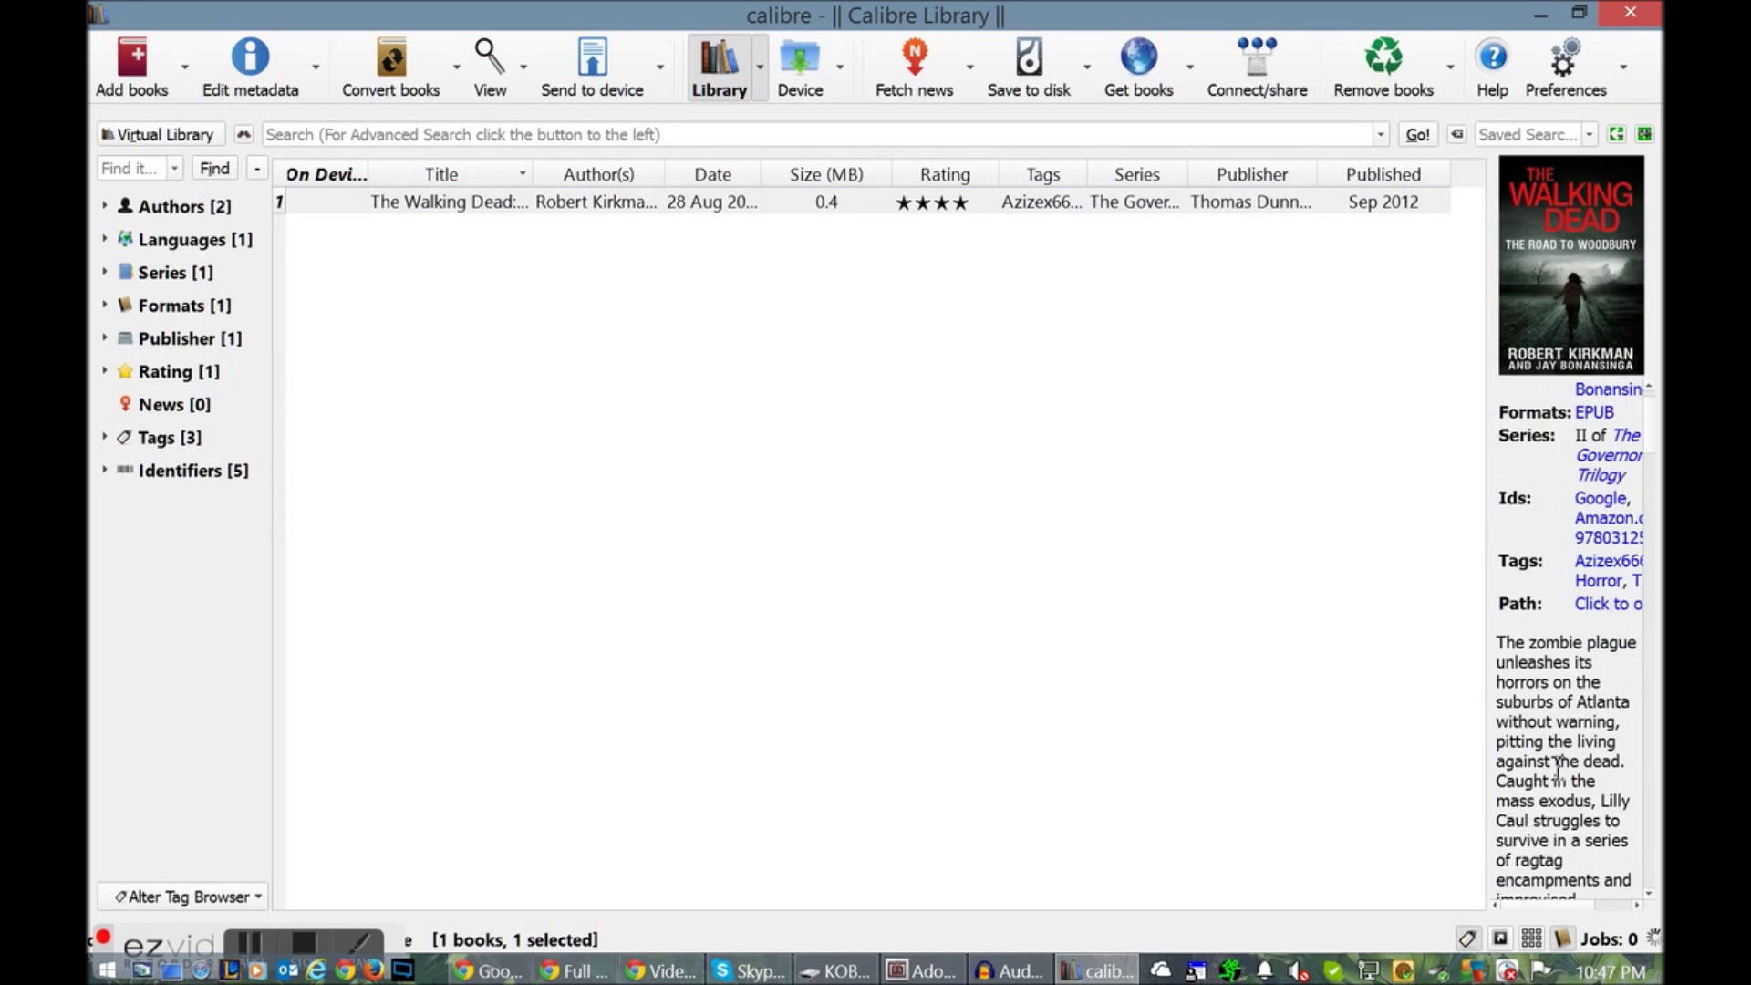
pyautogui.scroll(2, 1541, 730)
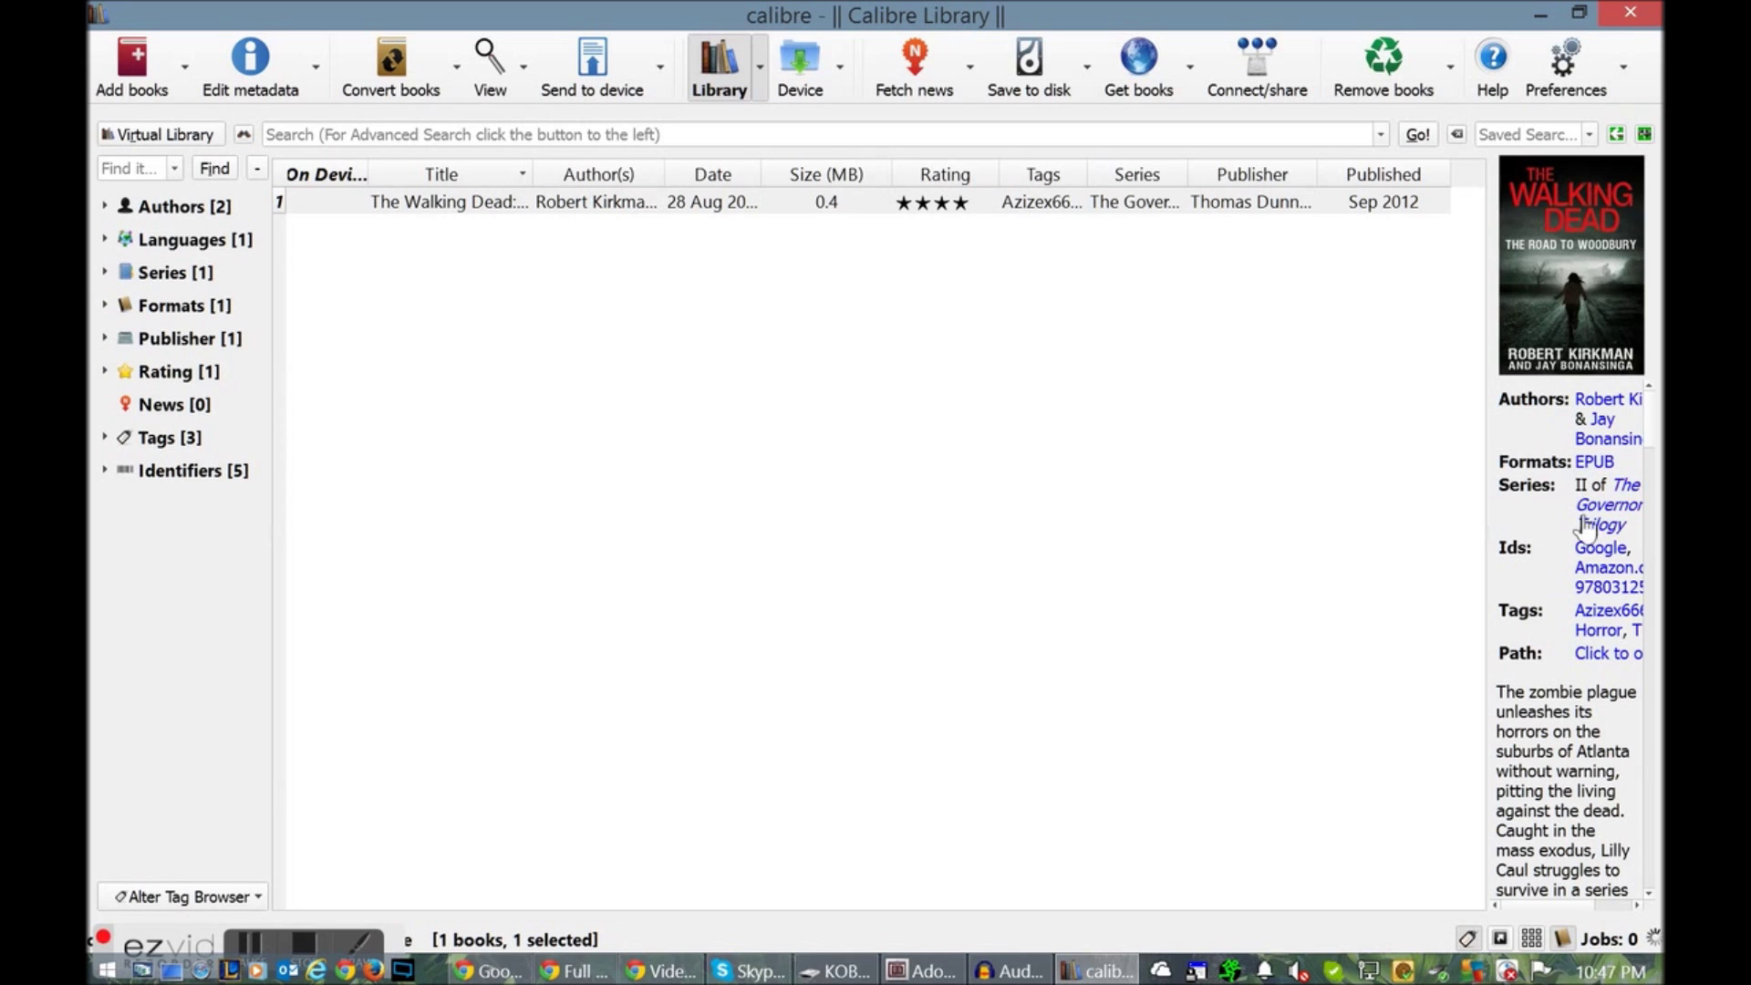
pyautogui.scroll(-6, 1591, 771)
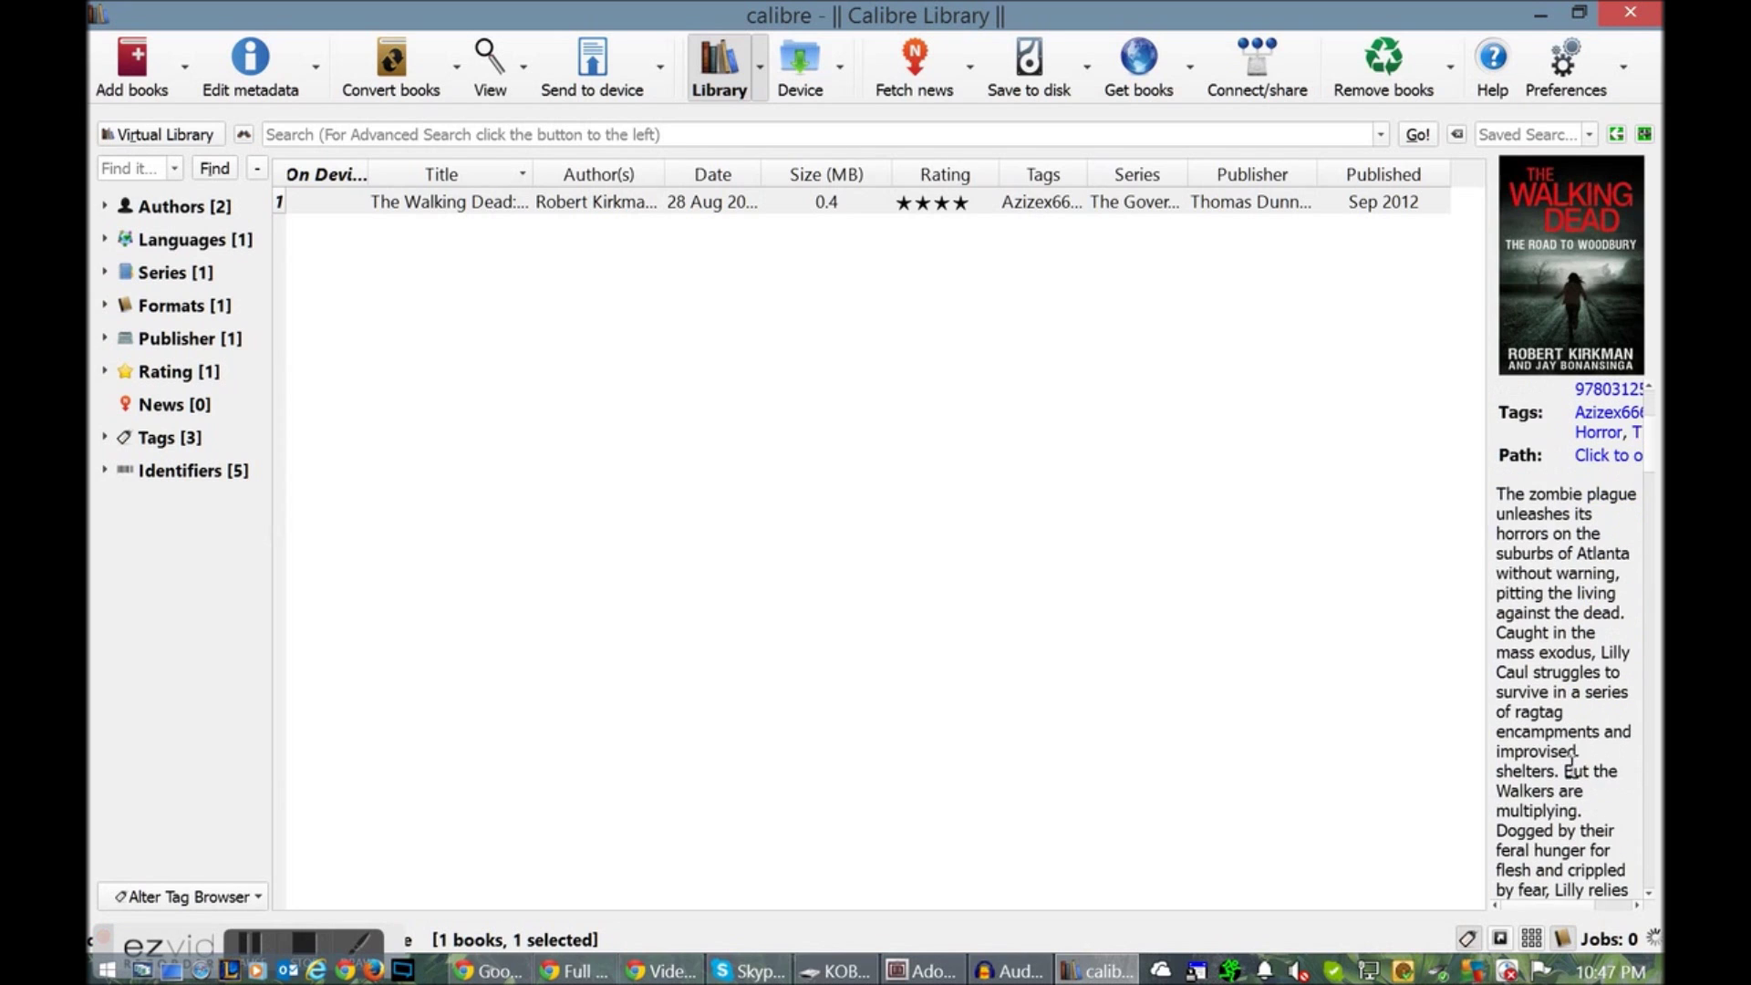
pyautogui.click(533, 200)
pyautogui.rightClick(533, 201)
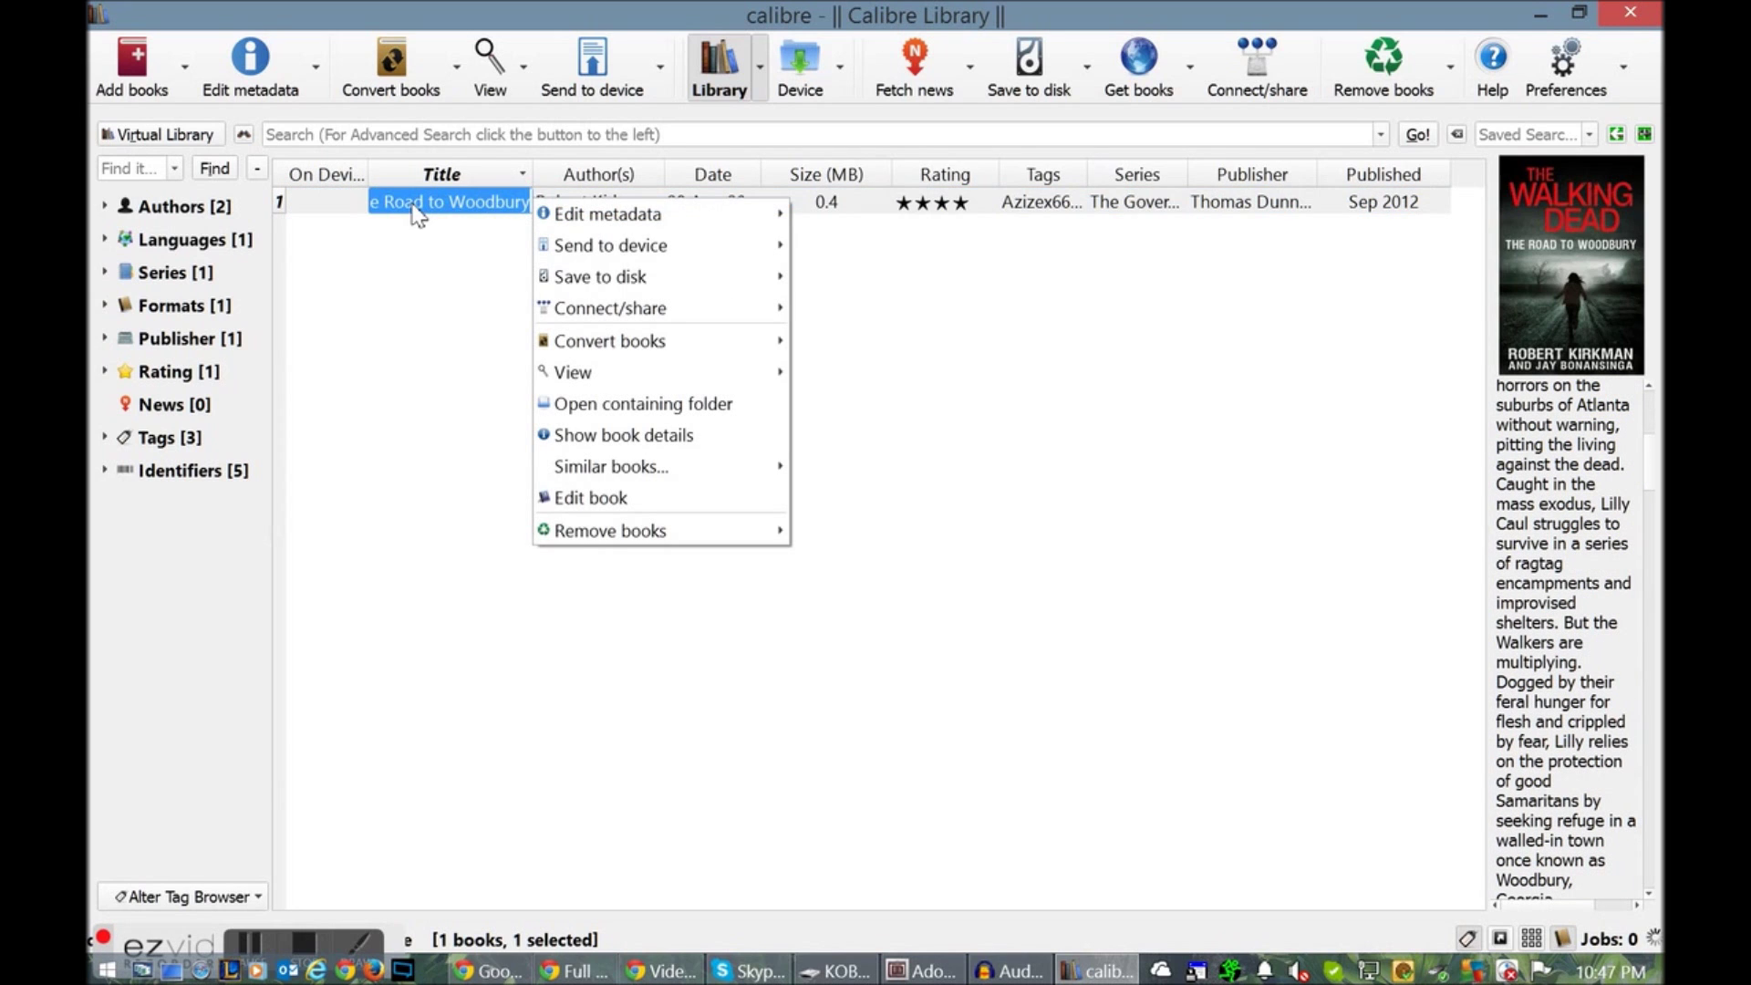
pyautogui.click(418, 324)
pyautogui.click(418, 325)
pyautogui.click(473, 205)
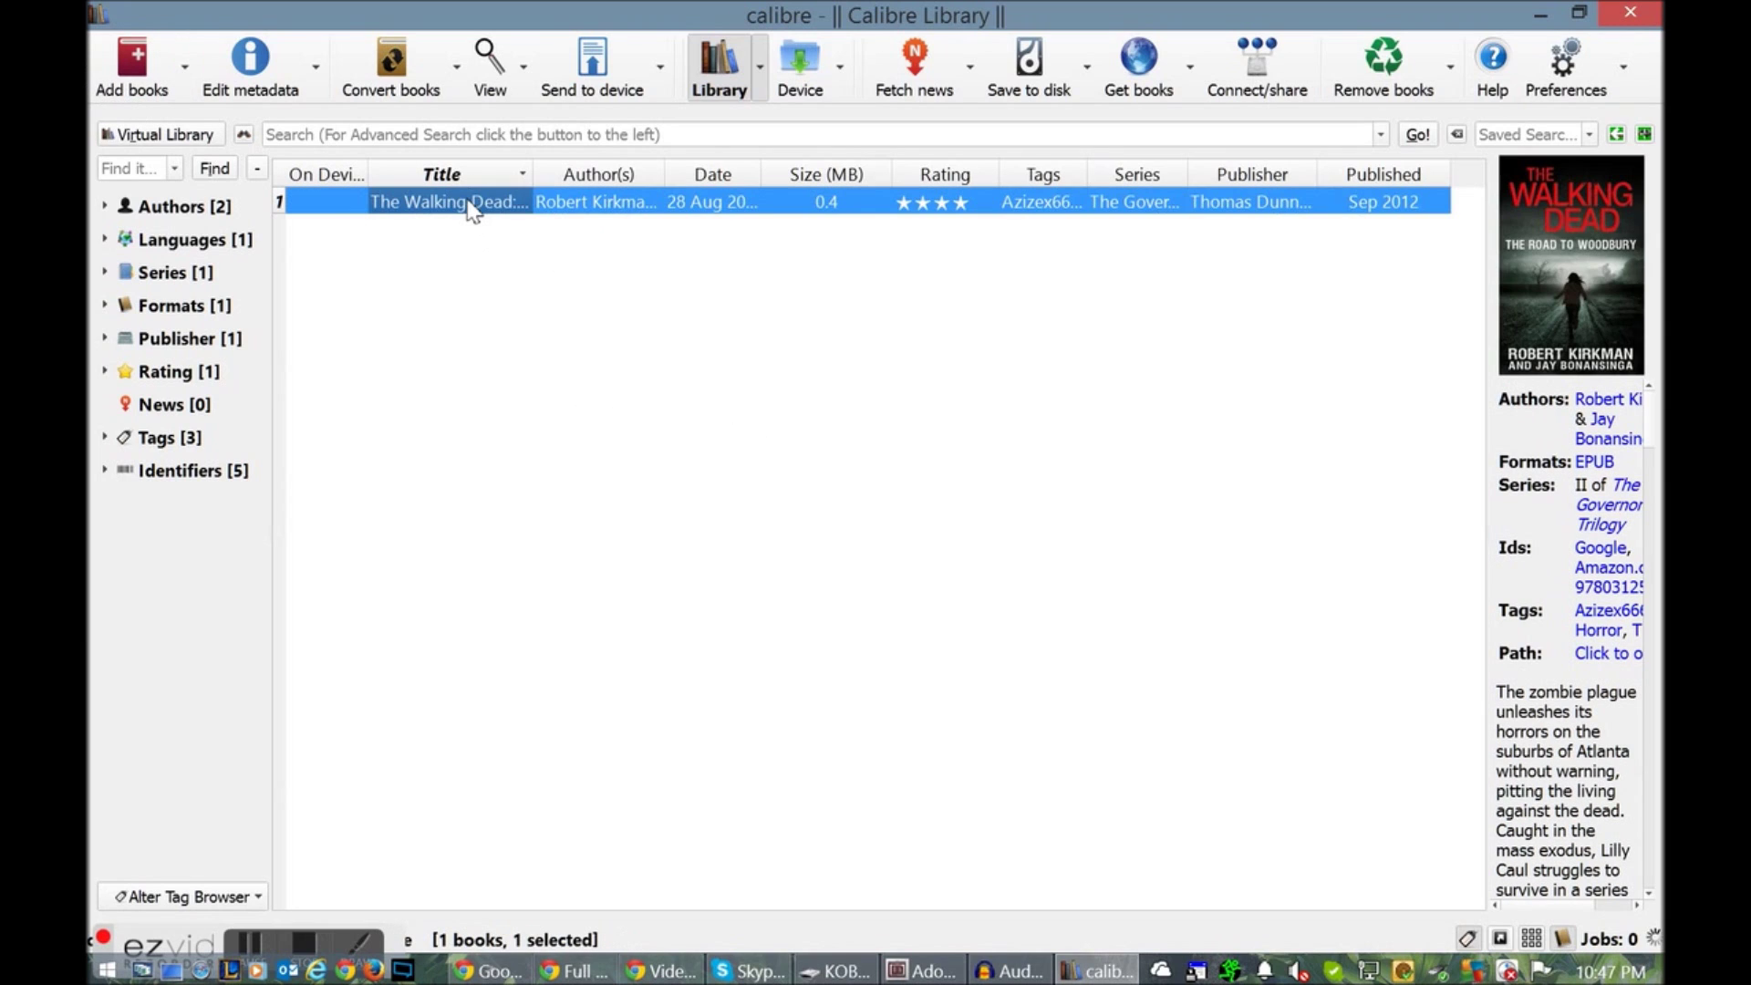
pyautogui.rightClick(459, 203)
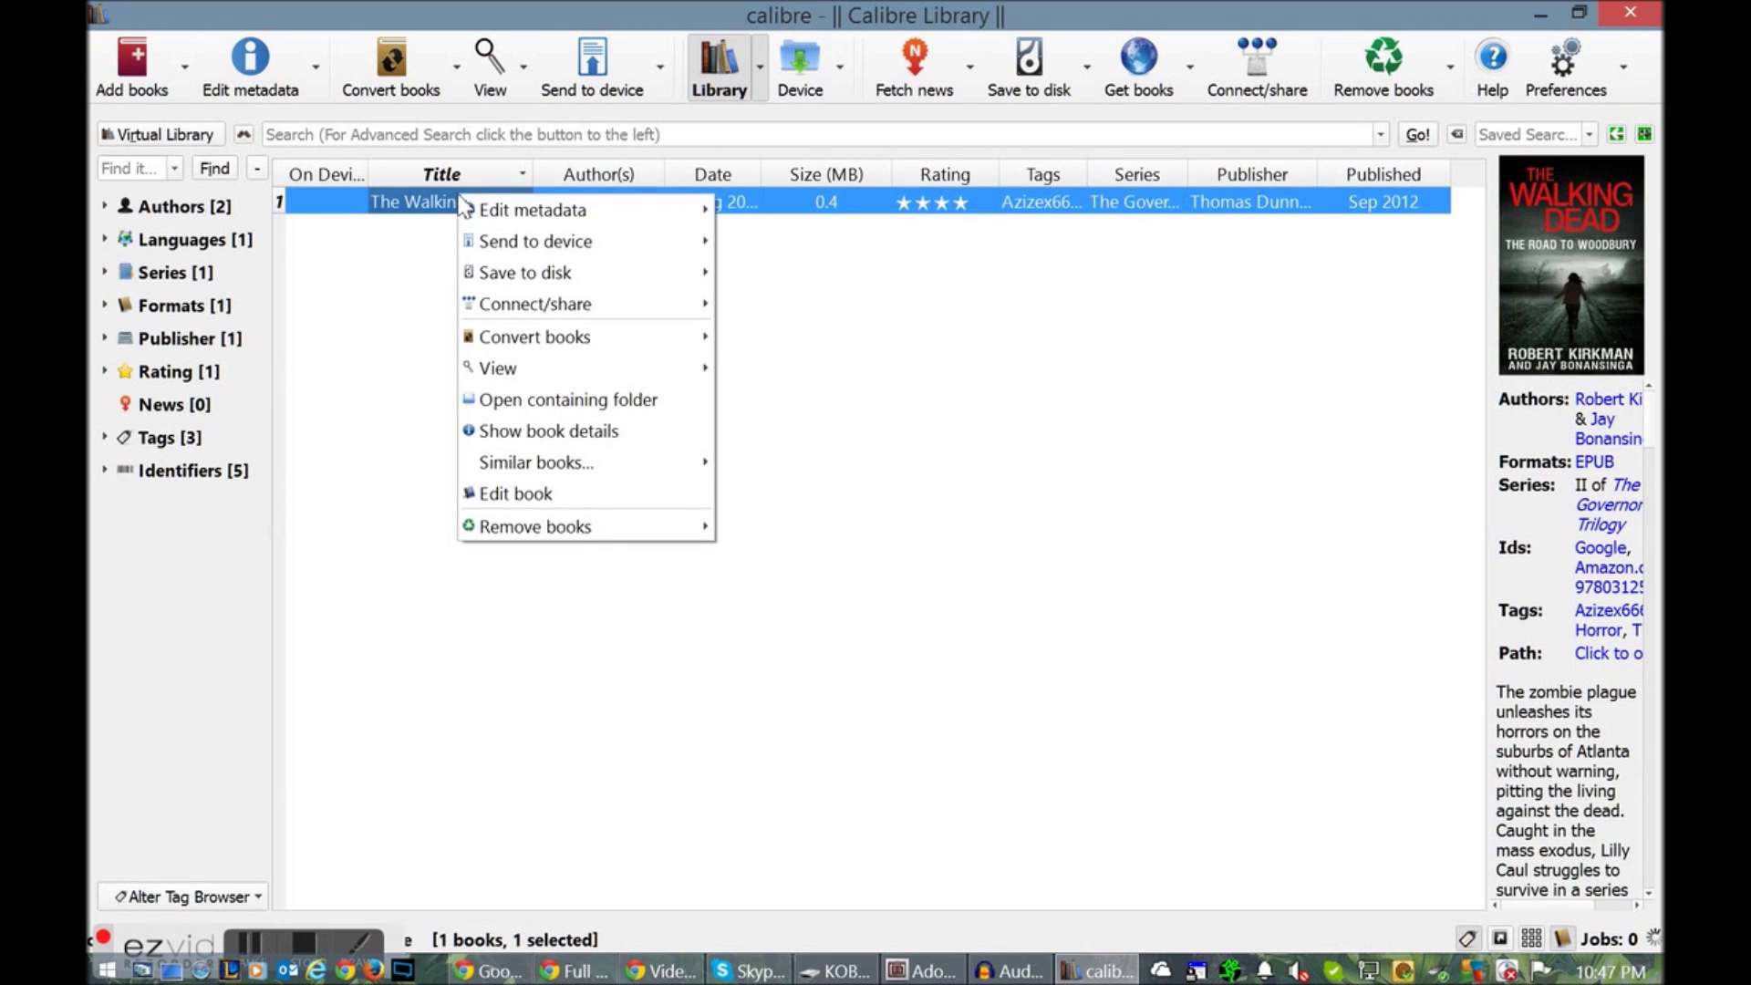
pyautogui.moveTo(497, 216)
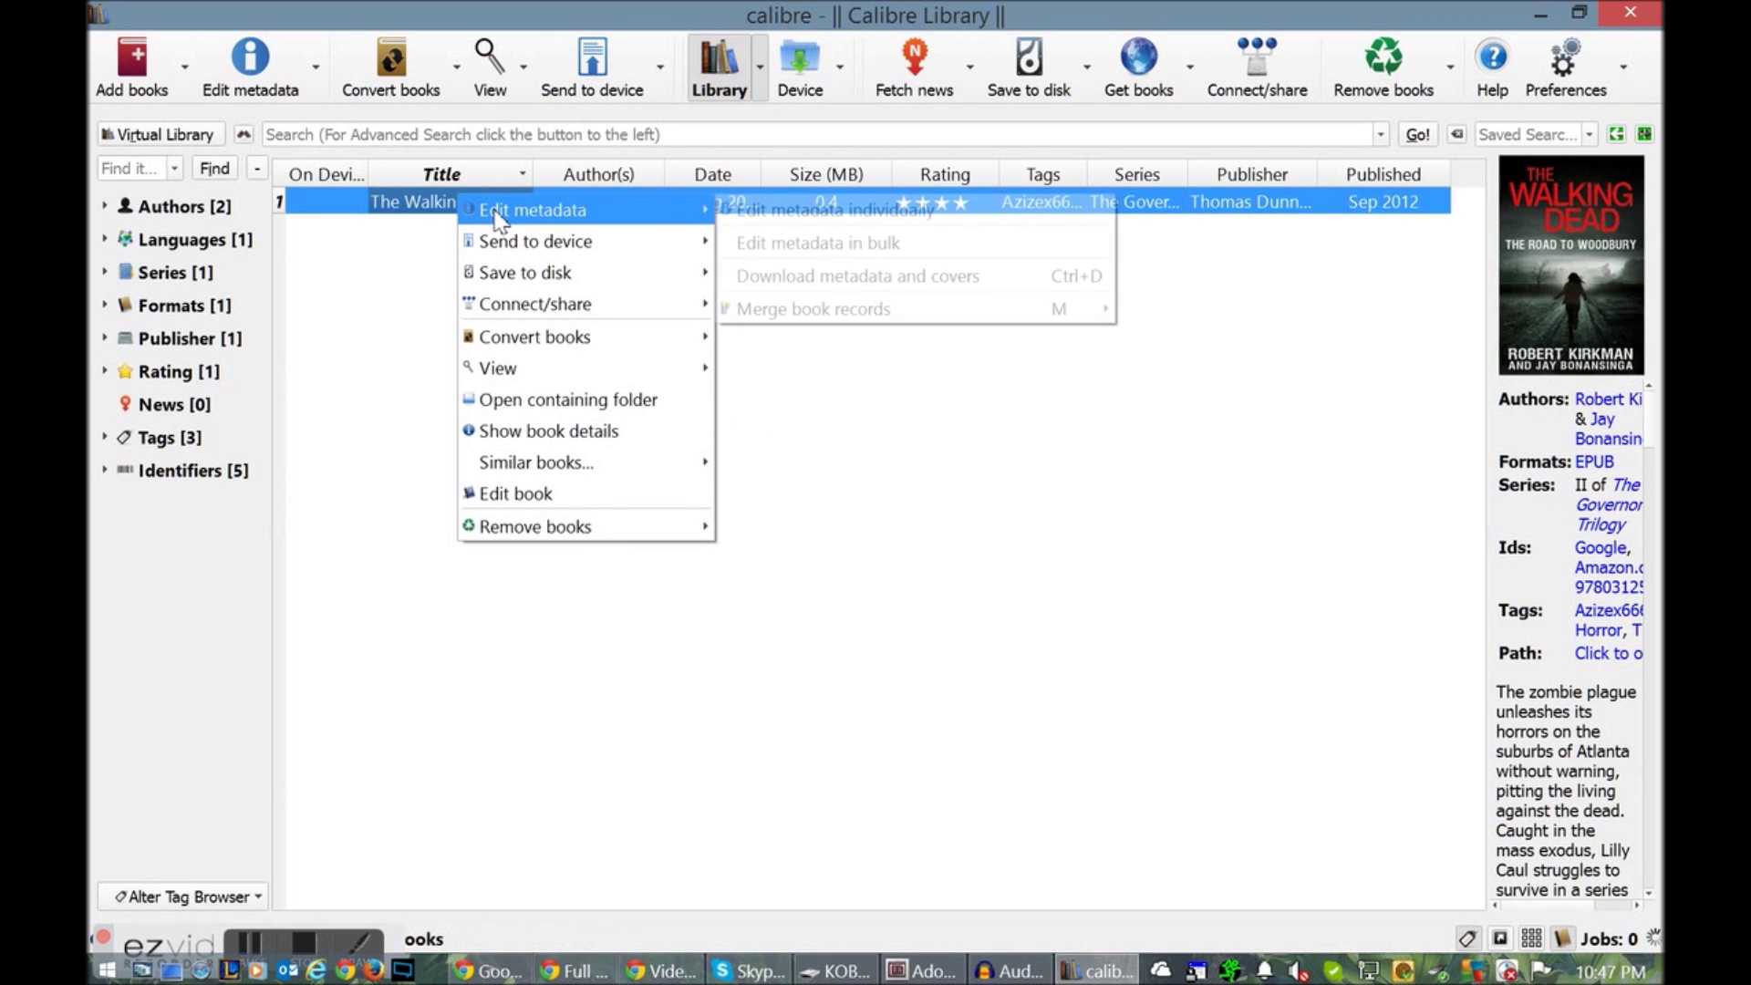
pyautogui.click(854, 209)
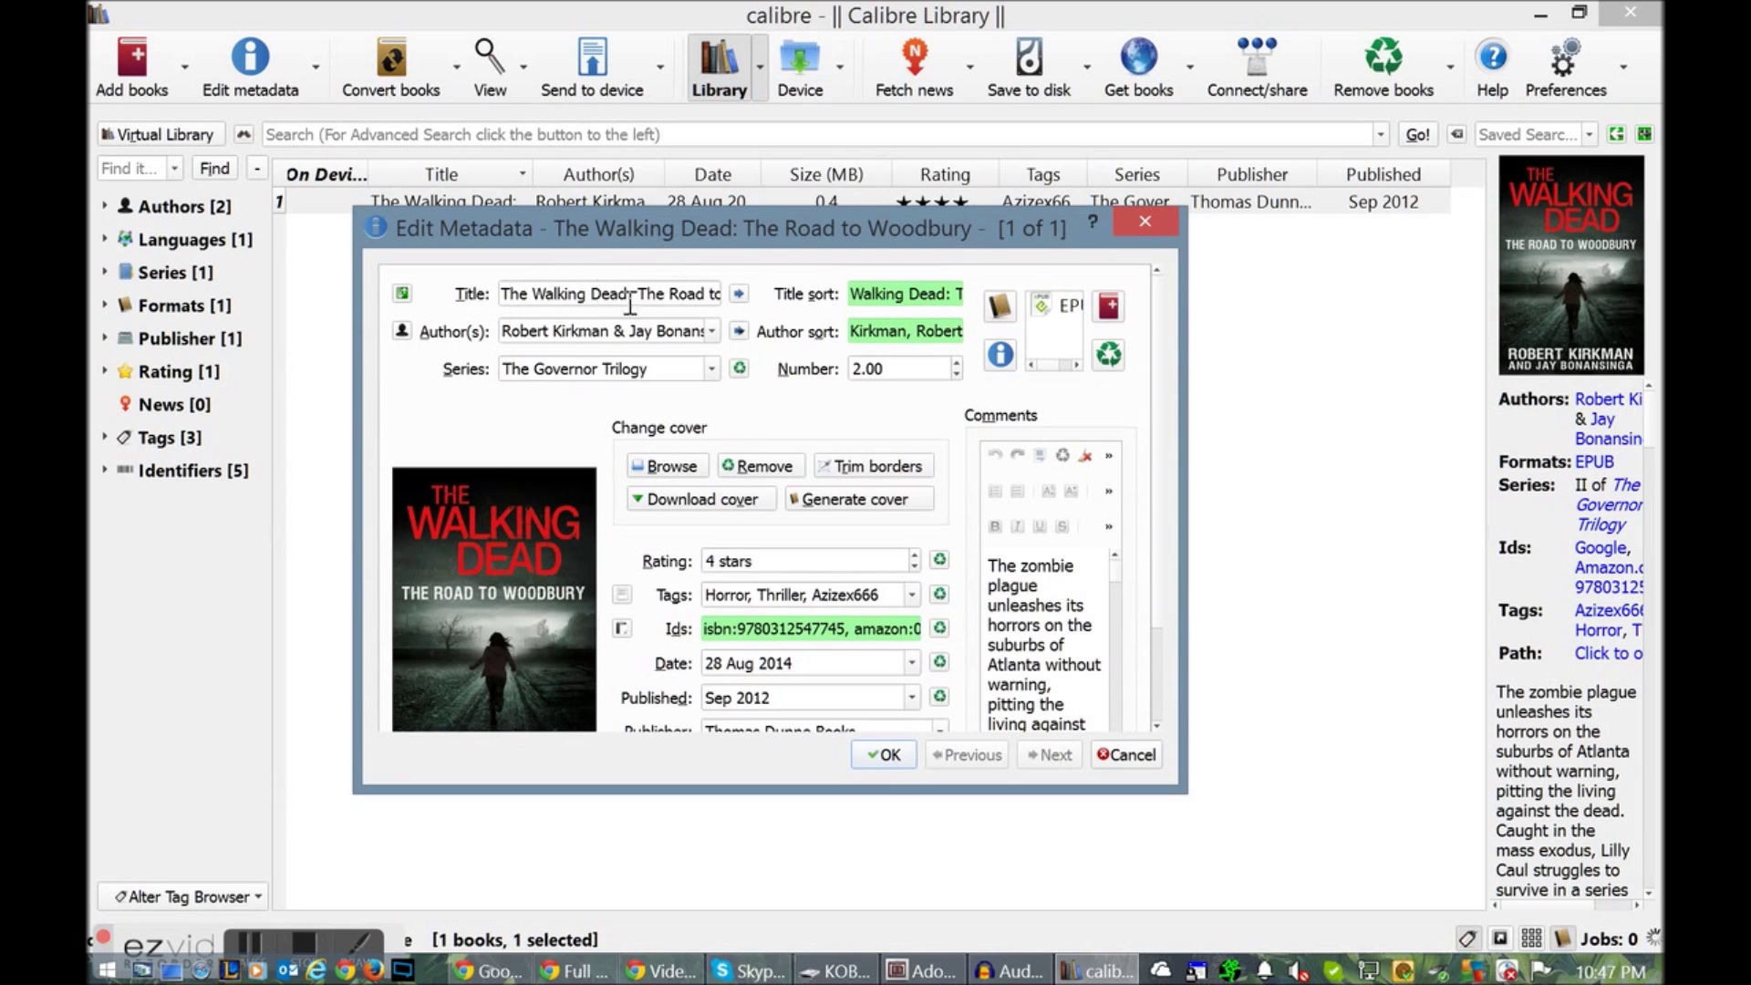
# Shorten the title to 'The Road to Woodbury' and regenerate its title sort
pyautogui.moveTo(673, 294); pyautogui.dragTo(415, 305)
pyautogui.click(580, 294)
pyautogui.press('BackSpace')
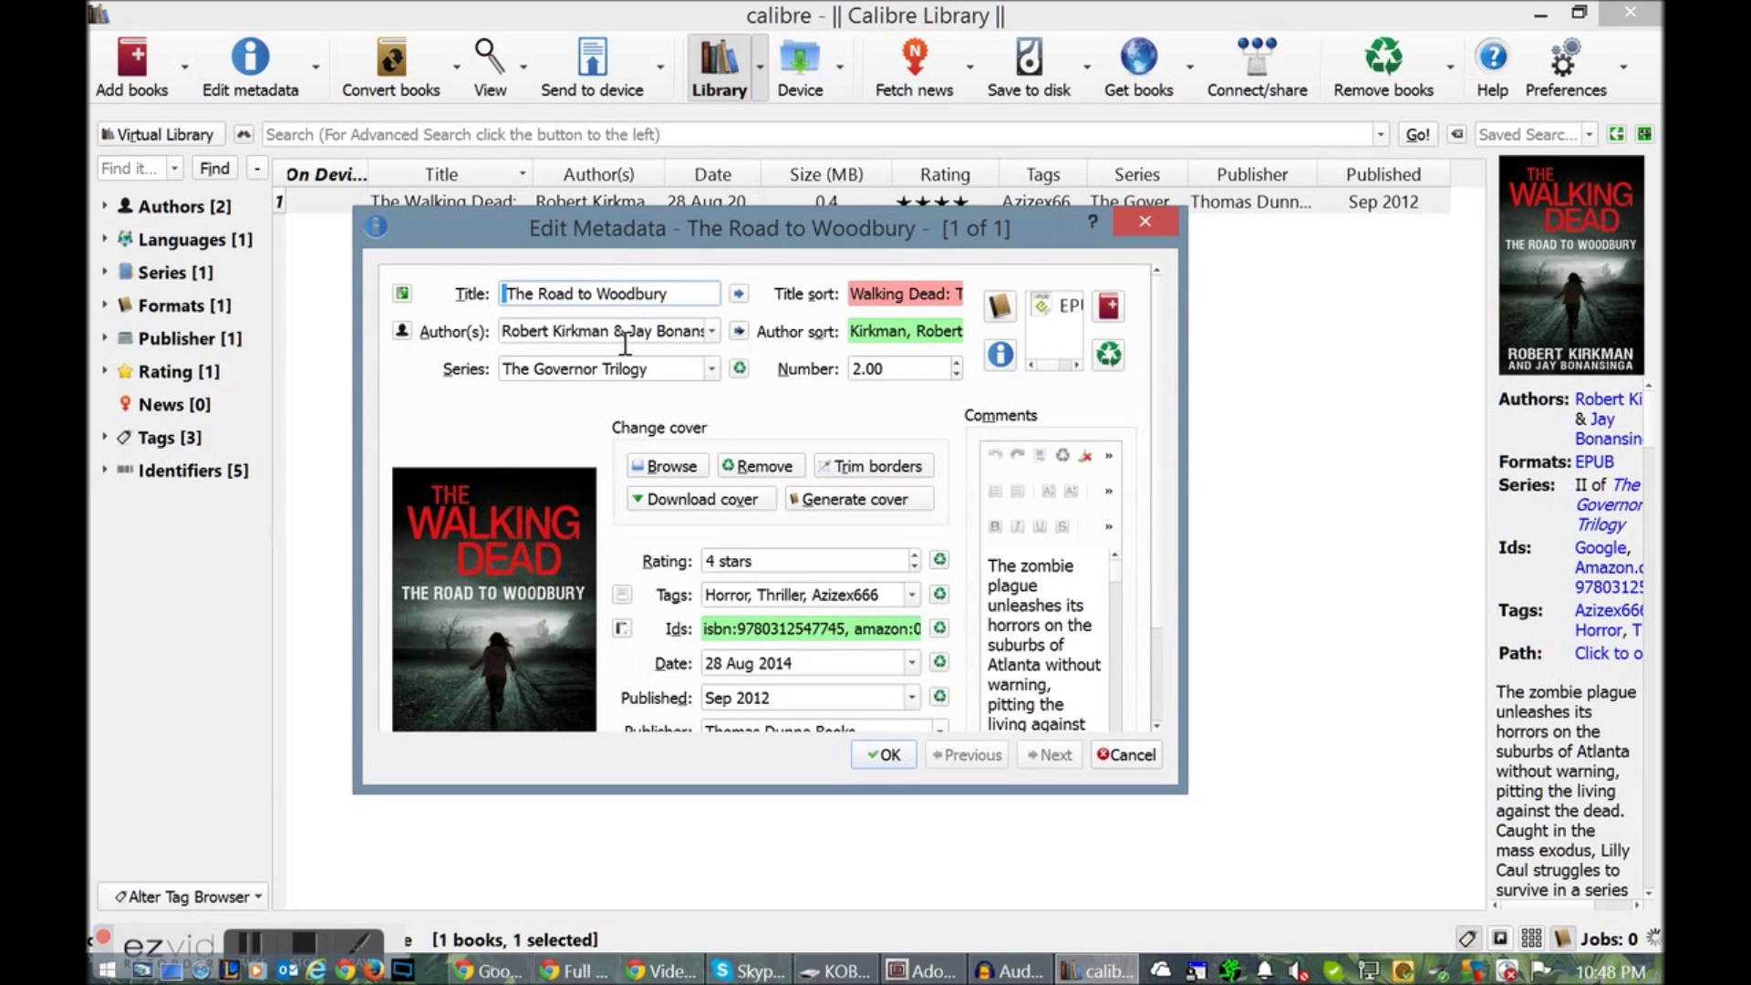
pyautogui.click(738, 294)
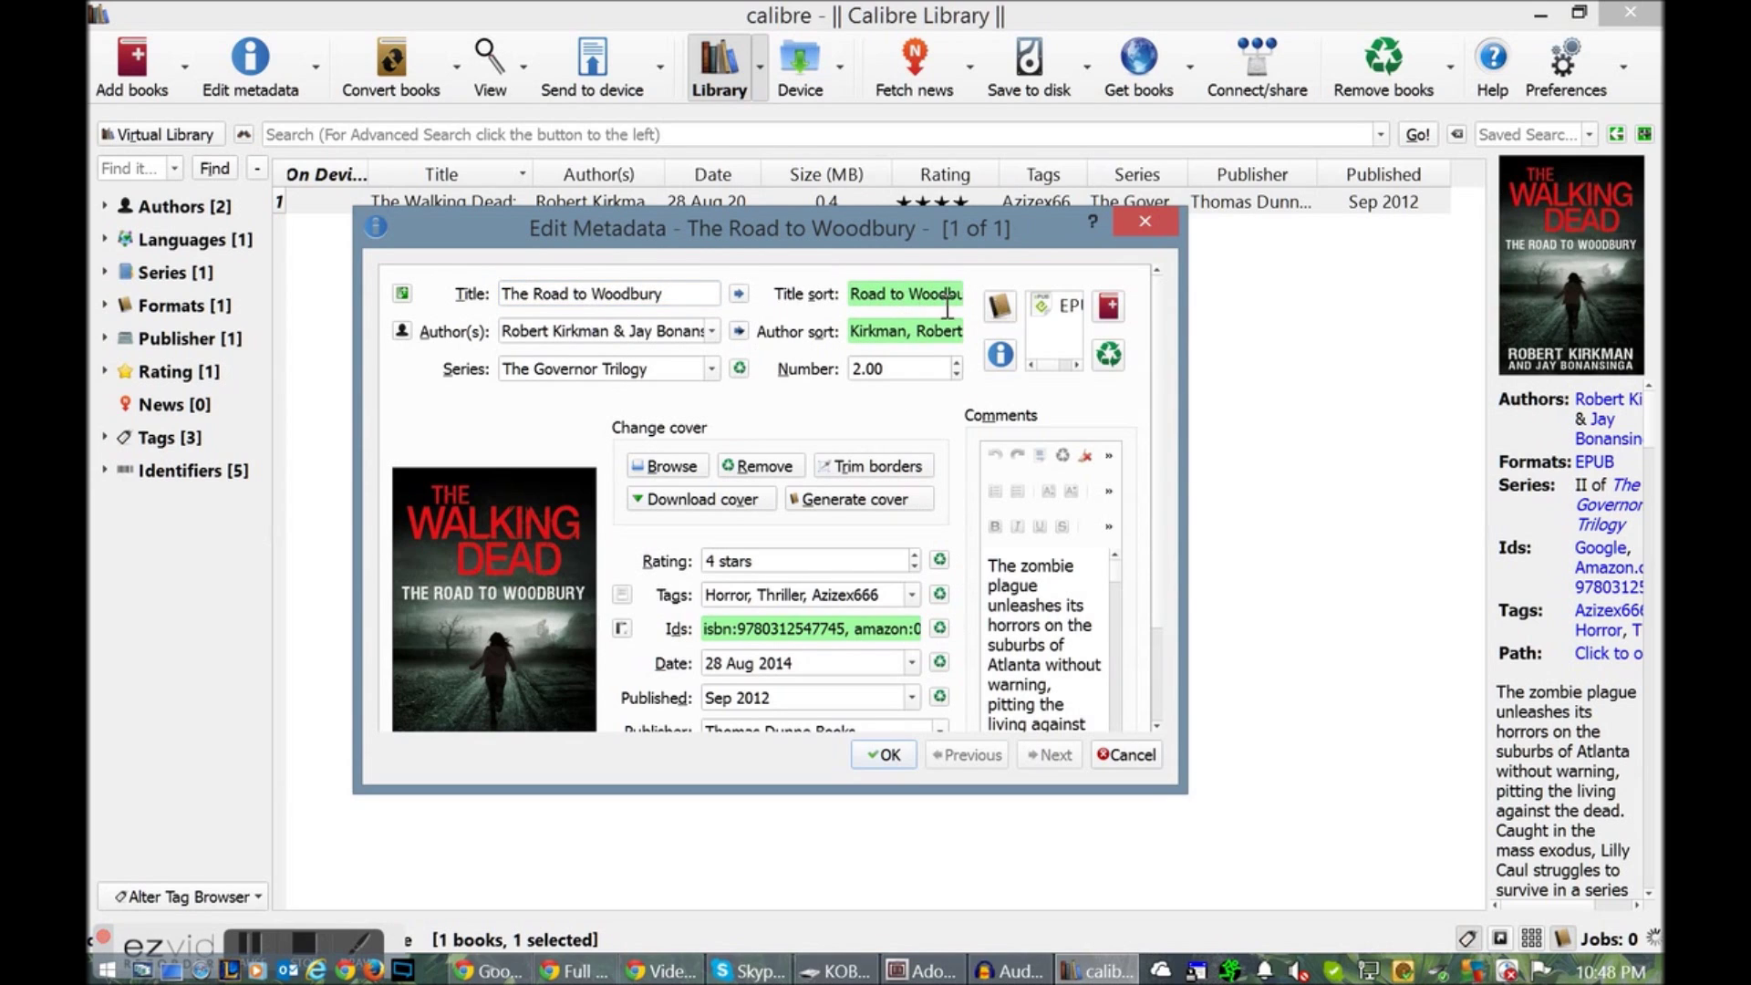
pyautogui.tripleClick(882, 292)
pyautogui.click(912, 296)
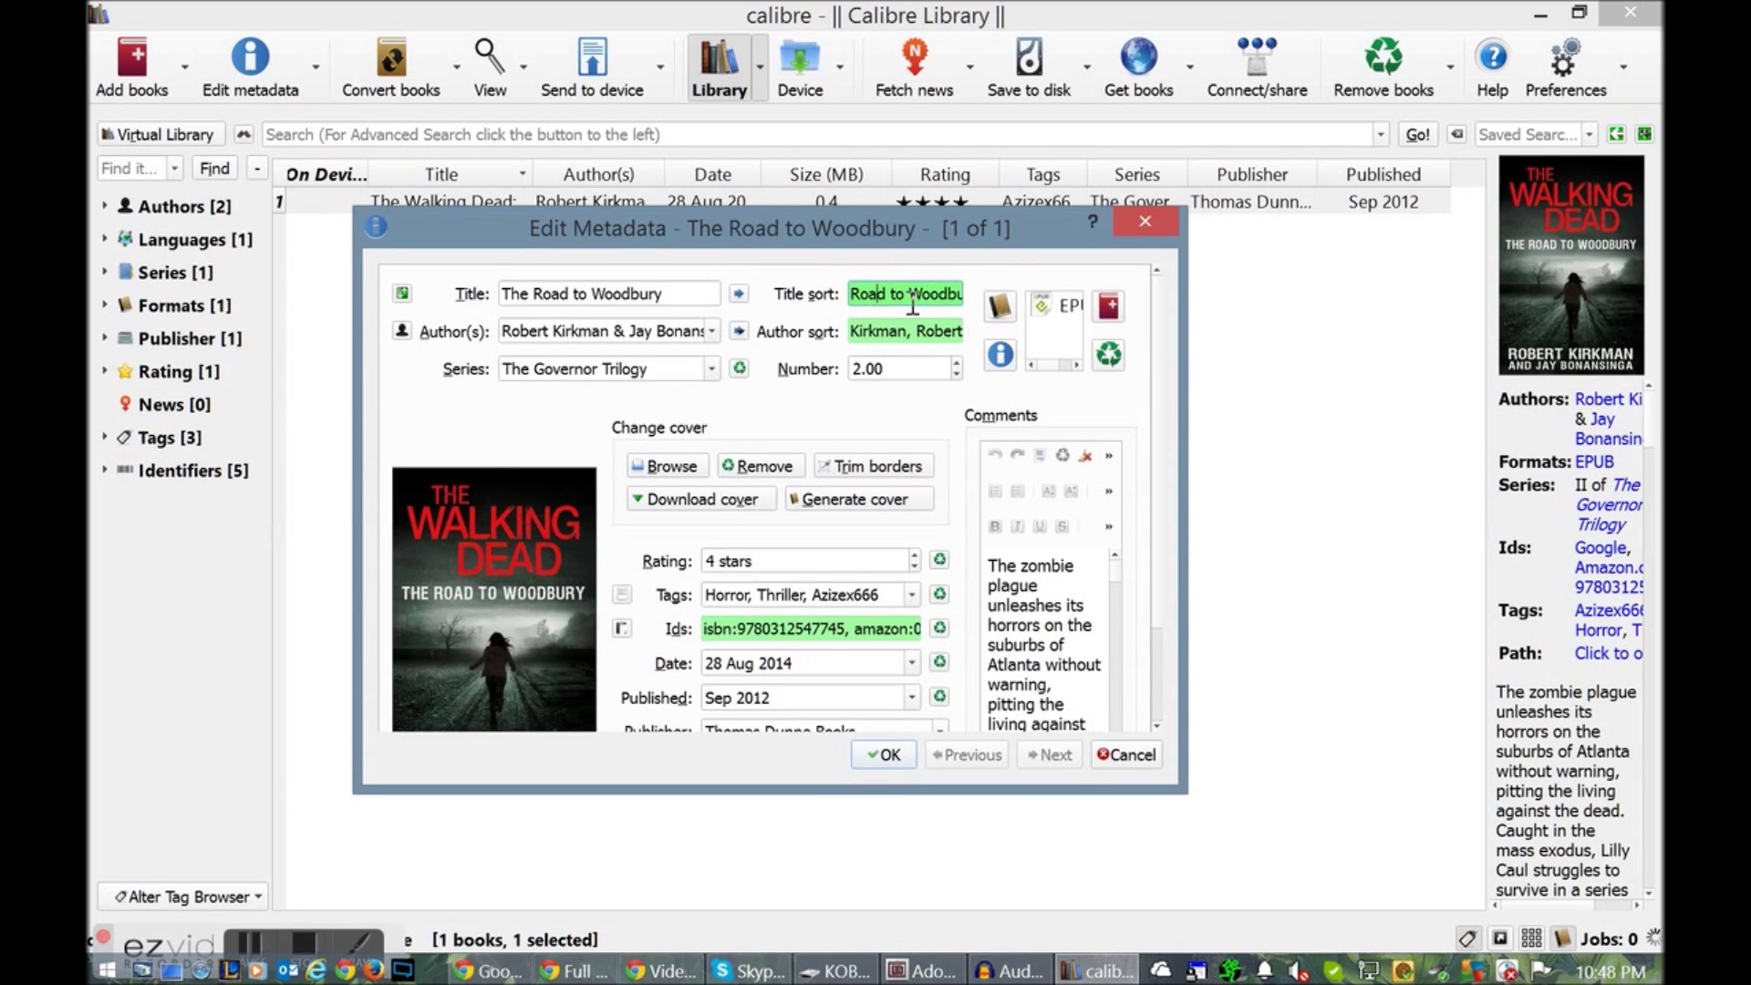
pyautogui.moveTo(524, 290); pyautogui.dragTo(453, 293)
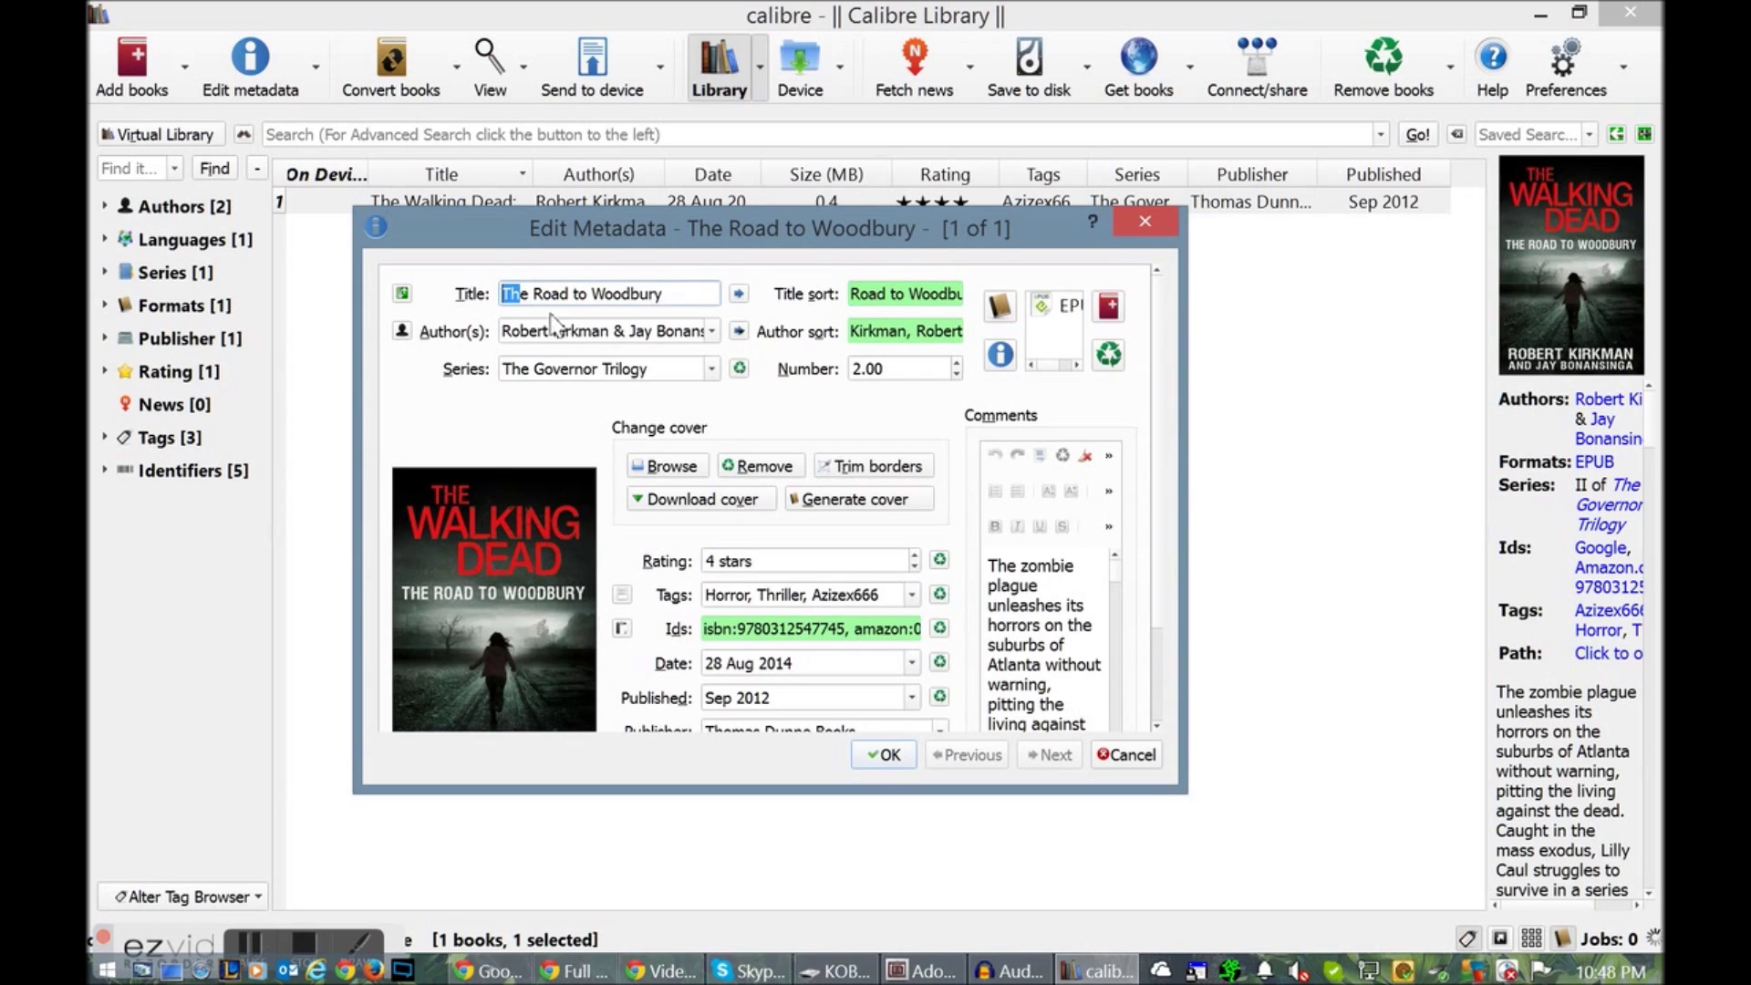
# Remove the second author, regenerate the author sort, and save the metadata
pyautogui.moveTo(617, 330); pyautogui.dragTo(916, 355)
pyautogui.press('BackSpace')
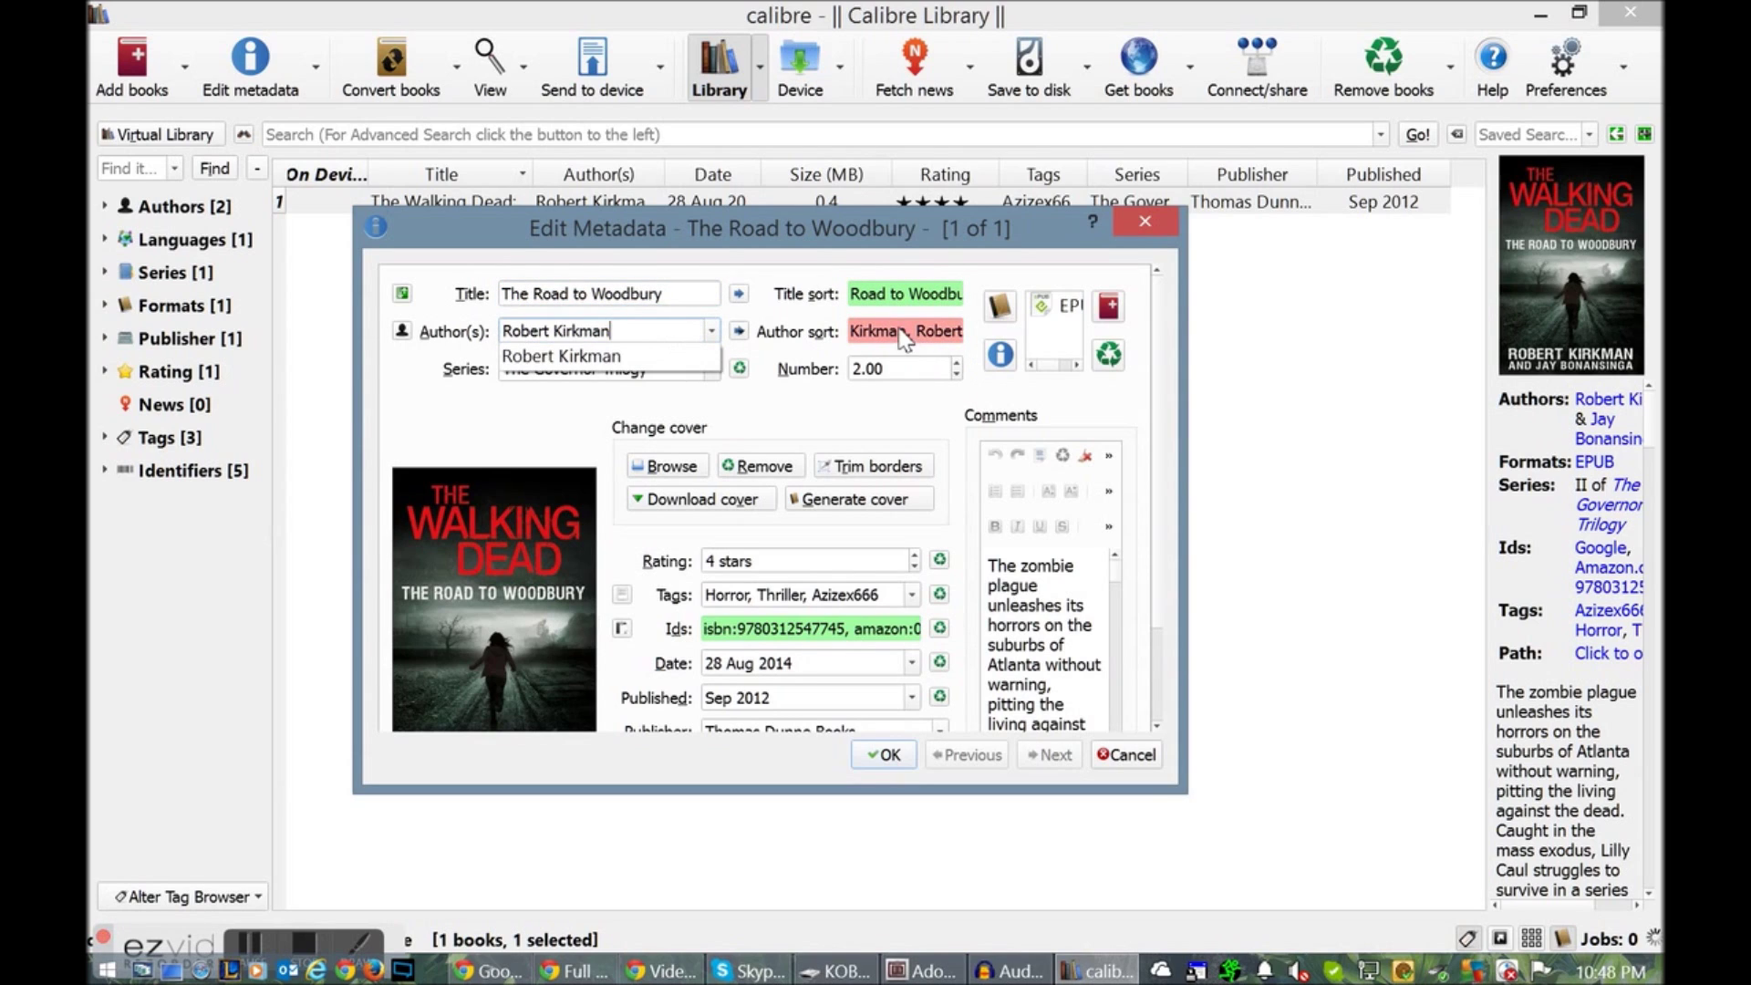
pyautogui.click(904, 338)
pyautogui.click(739, 332)
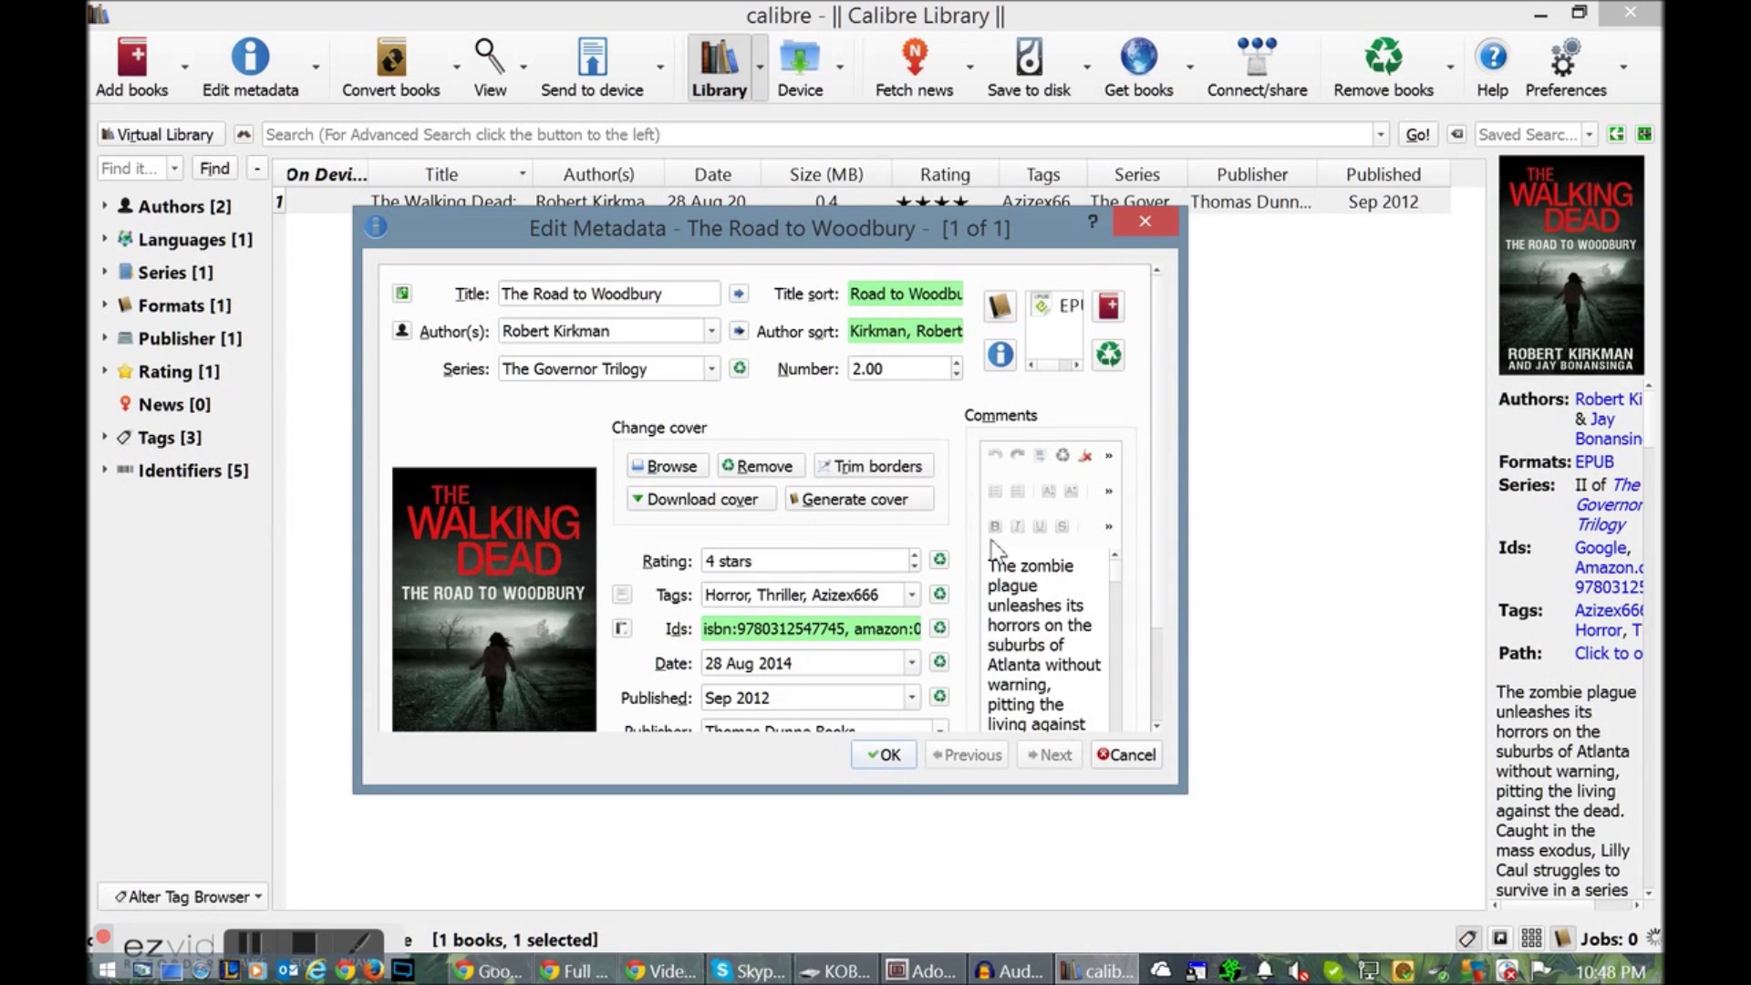
pyautogui.click(888, 755)
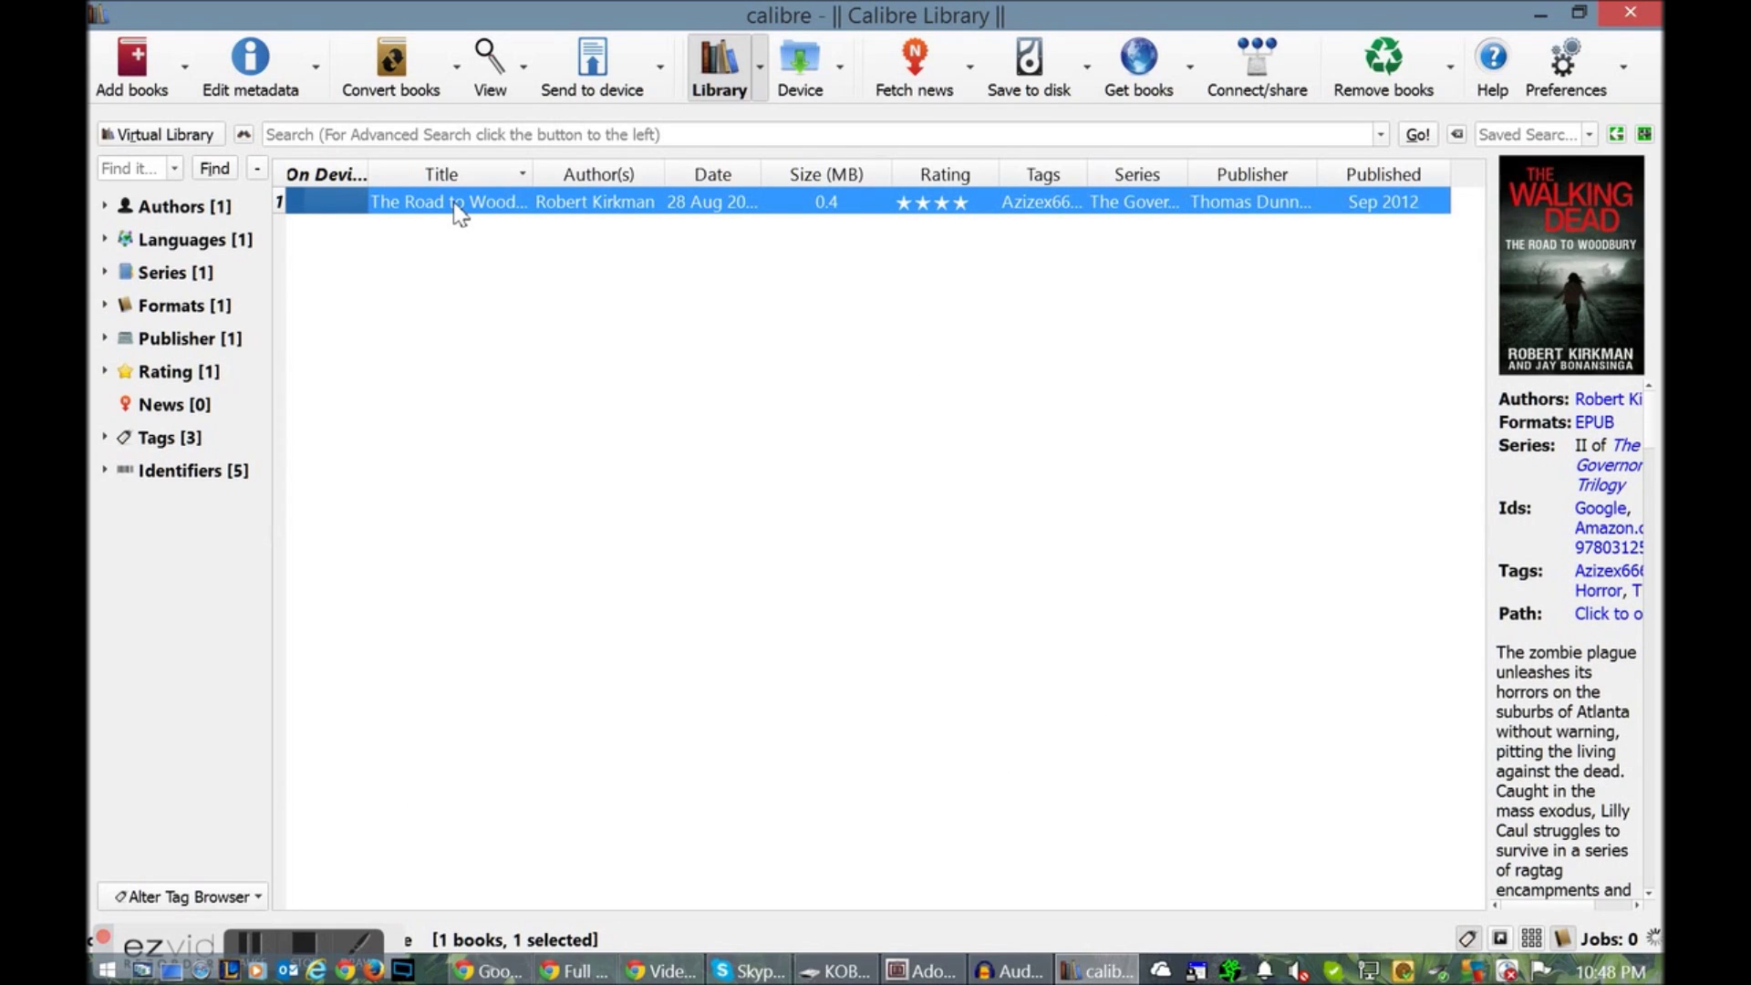
# Choose Save to disk for The Road to Woodbury
pyautogui.rightClick(459, 213)
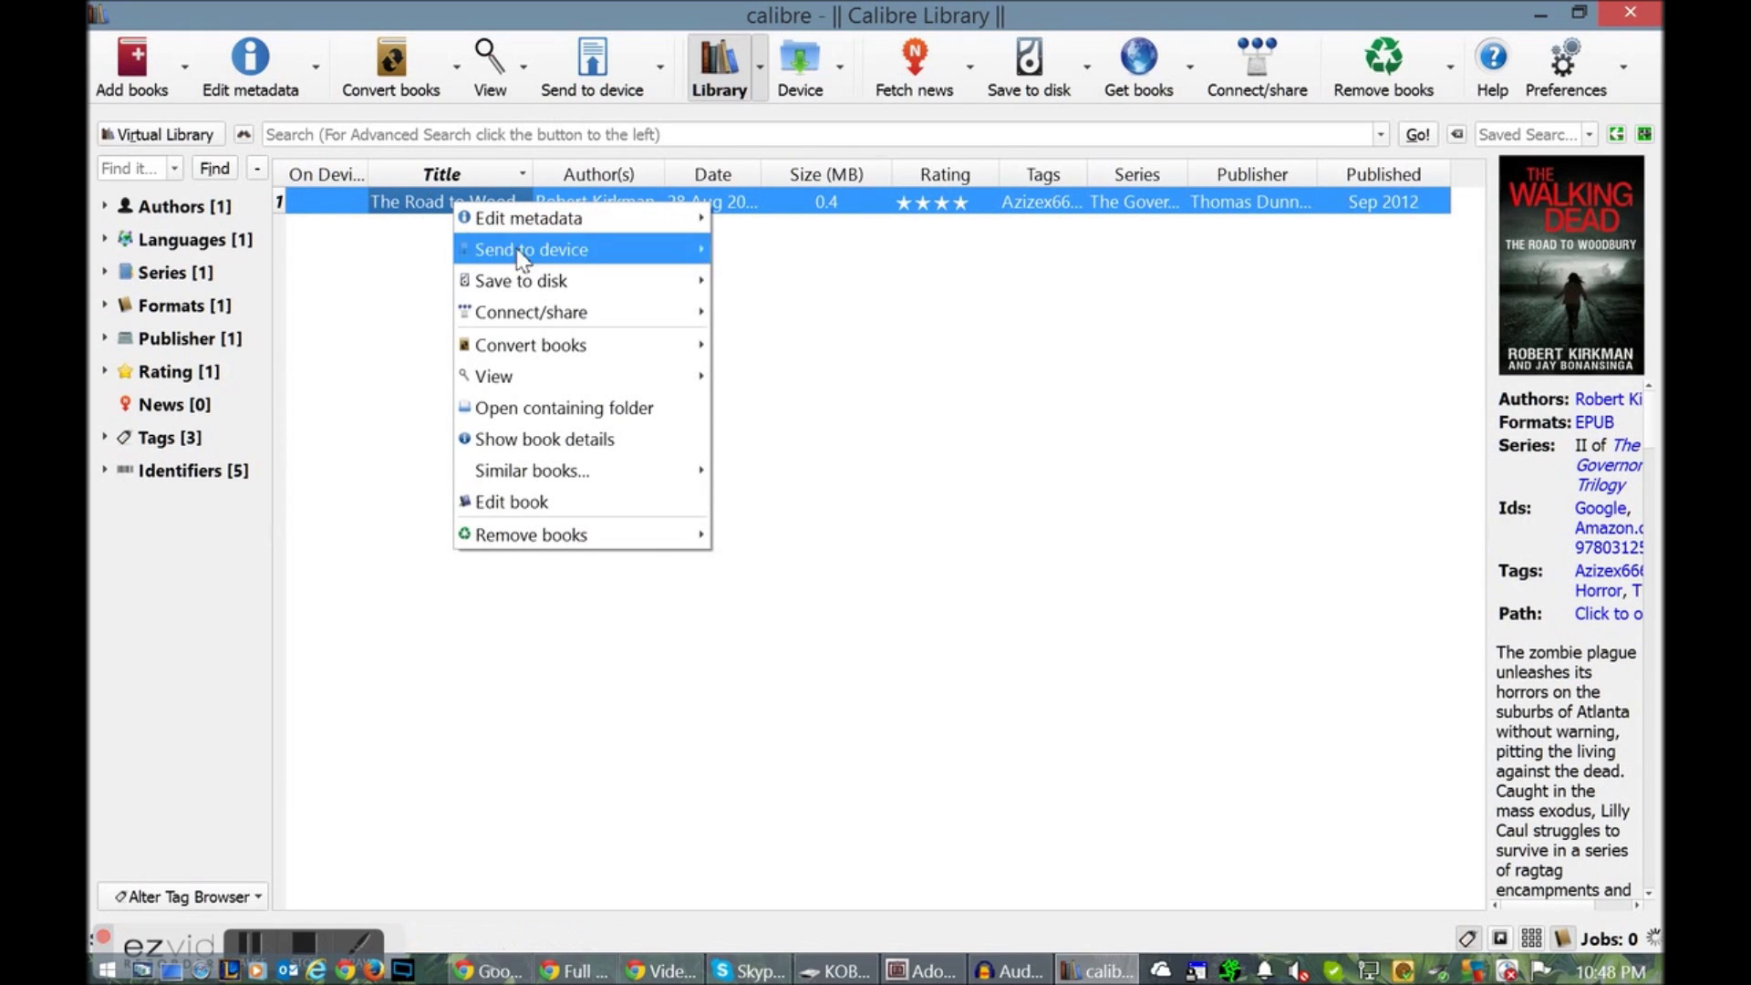
pyautogui.moveTo(583, 294)
pyautogui.click(948, 290)
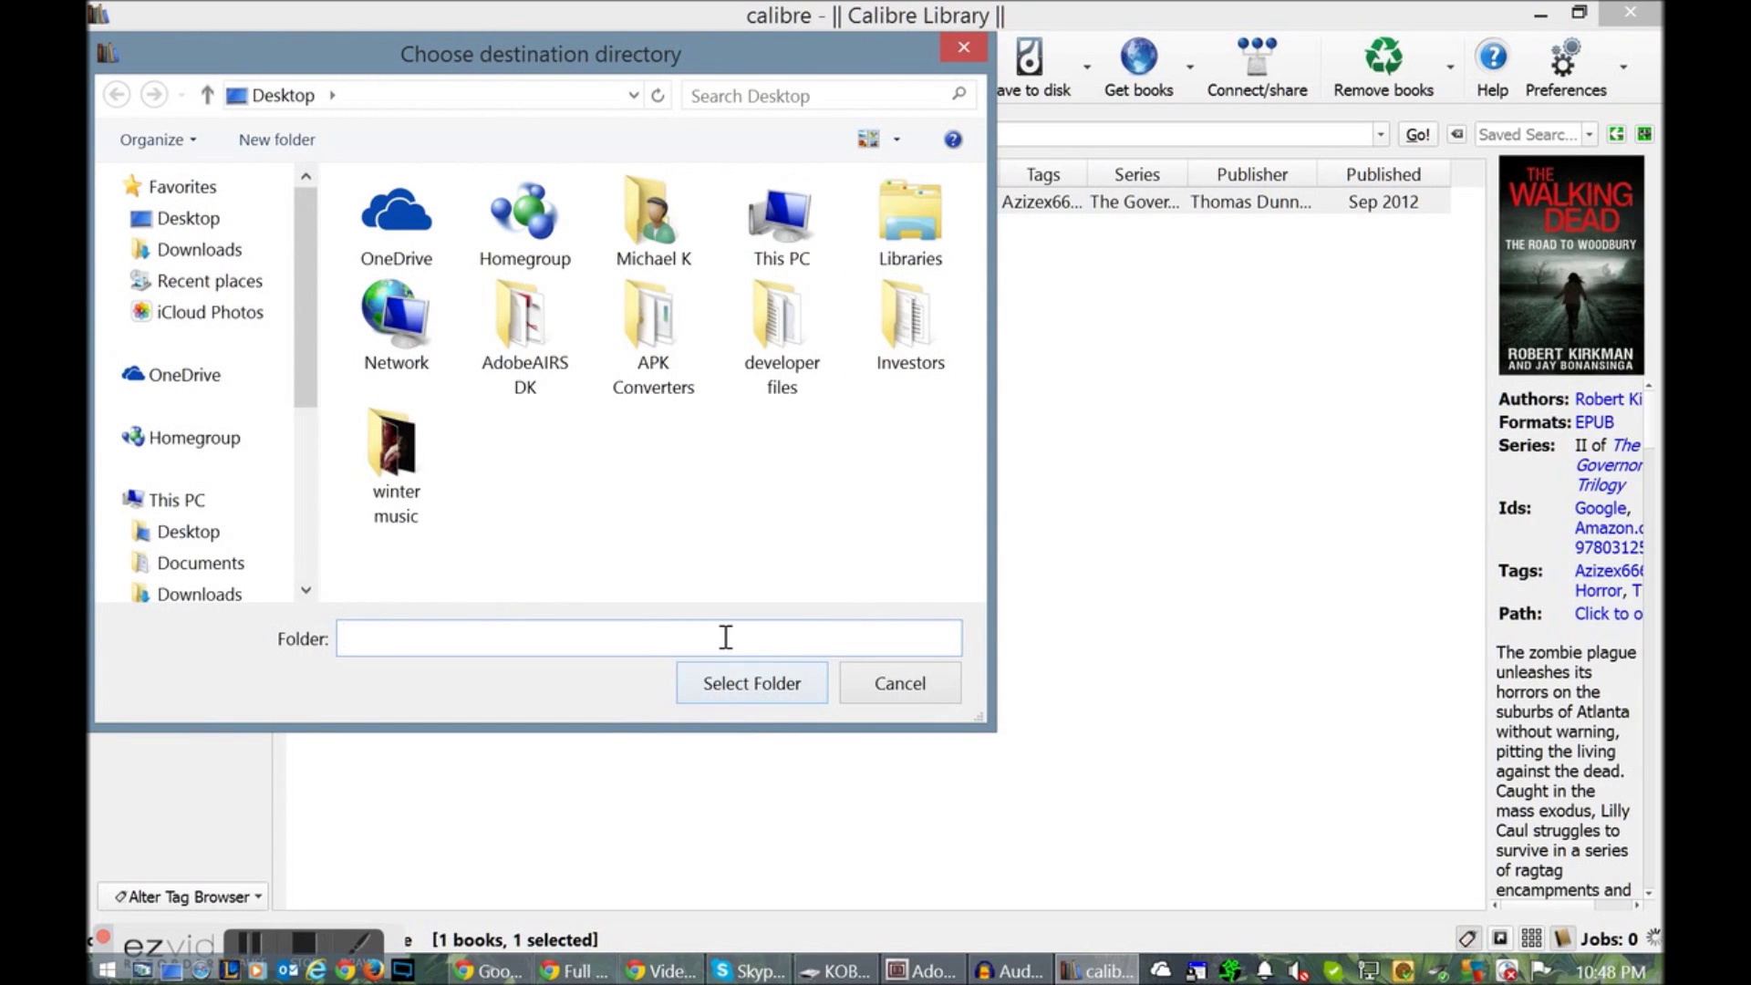
# Create a Desktop folder named 'ebooks' and save the book into it
pyautogui.rightClick(665, 551)
pyautogui.rightClick(582, 549)
pyautogui.moveTo(743, 789)
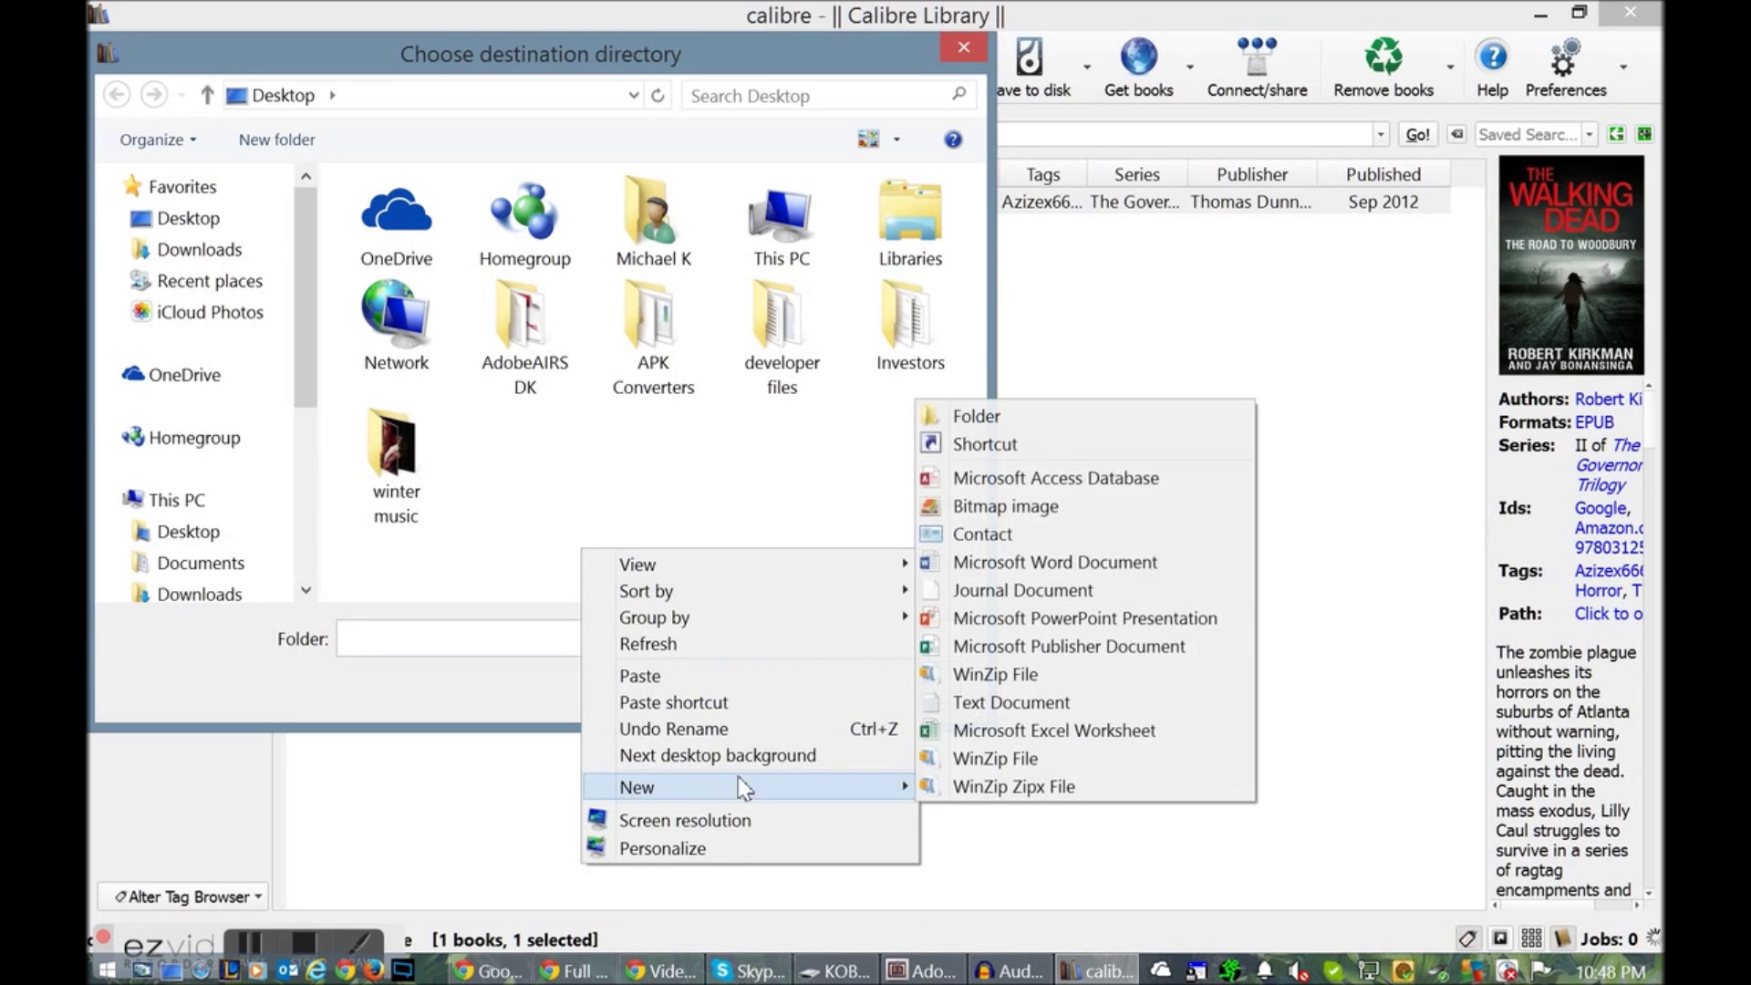
pyautogui.click(978, 420)
pyautogui.write('ebooks')
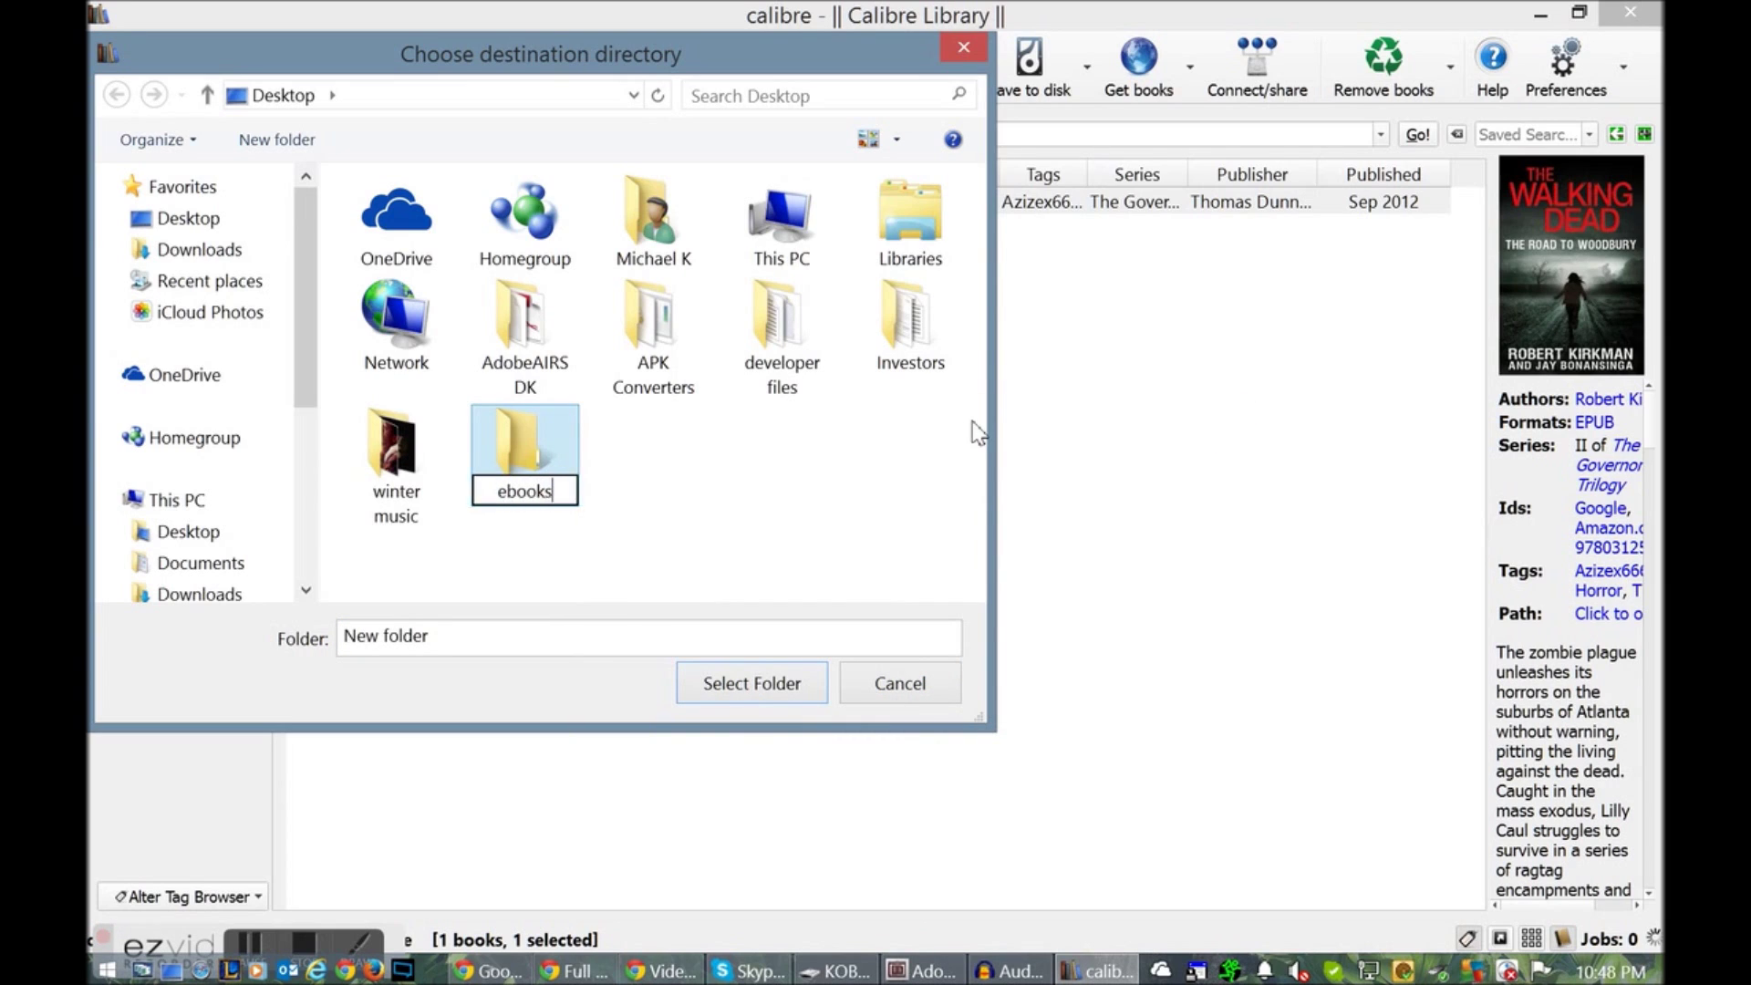
pyautogui.press('Return')
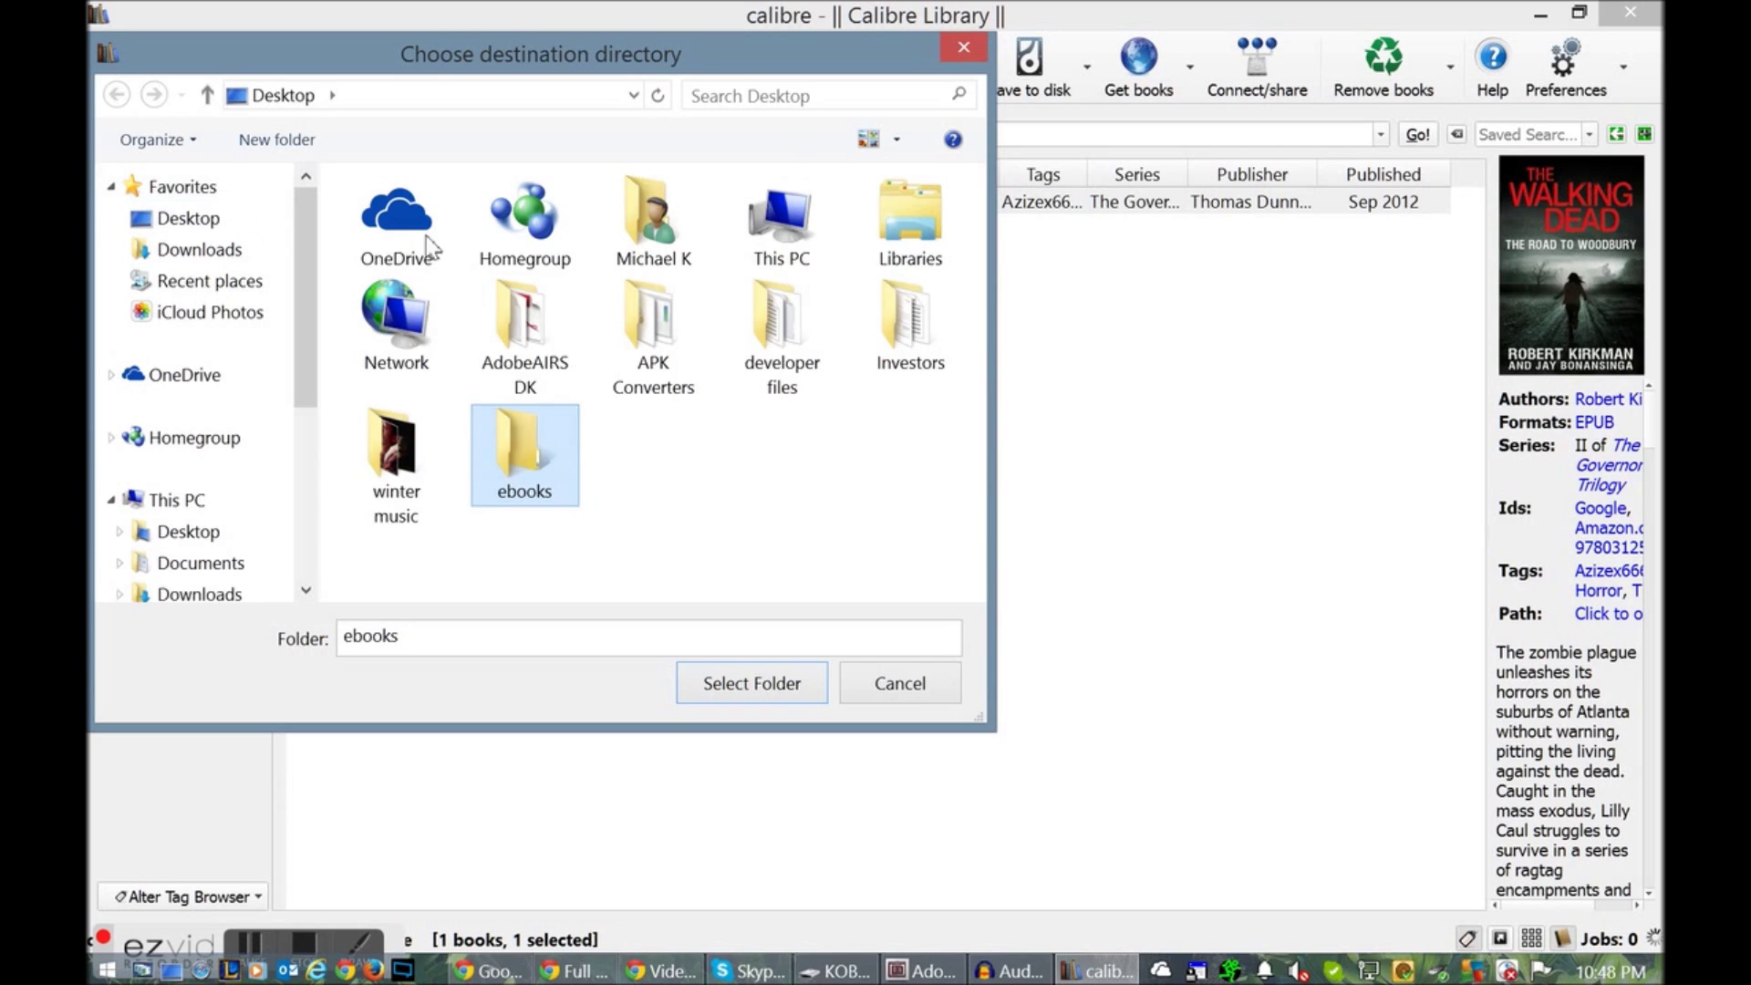
pyautogui.doubleClick(533, 451)
pyautogui.click(788, 680)
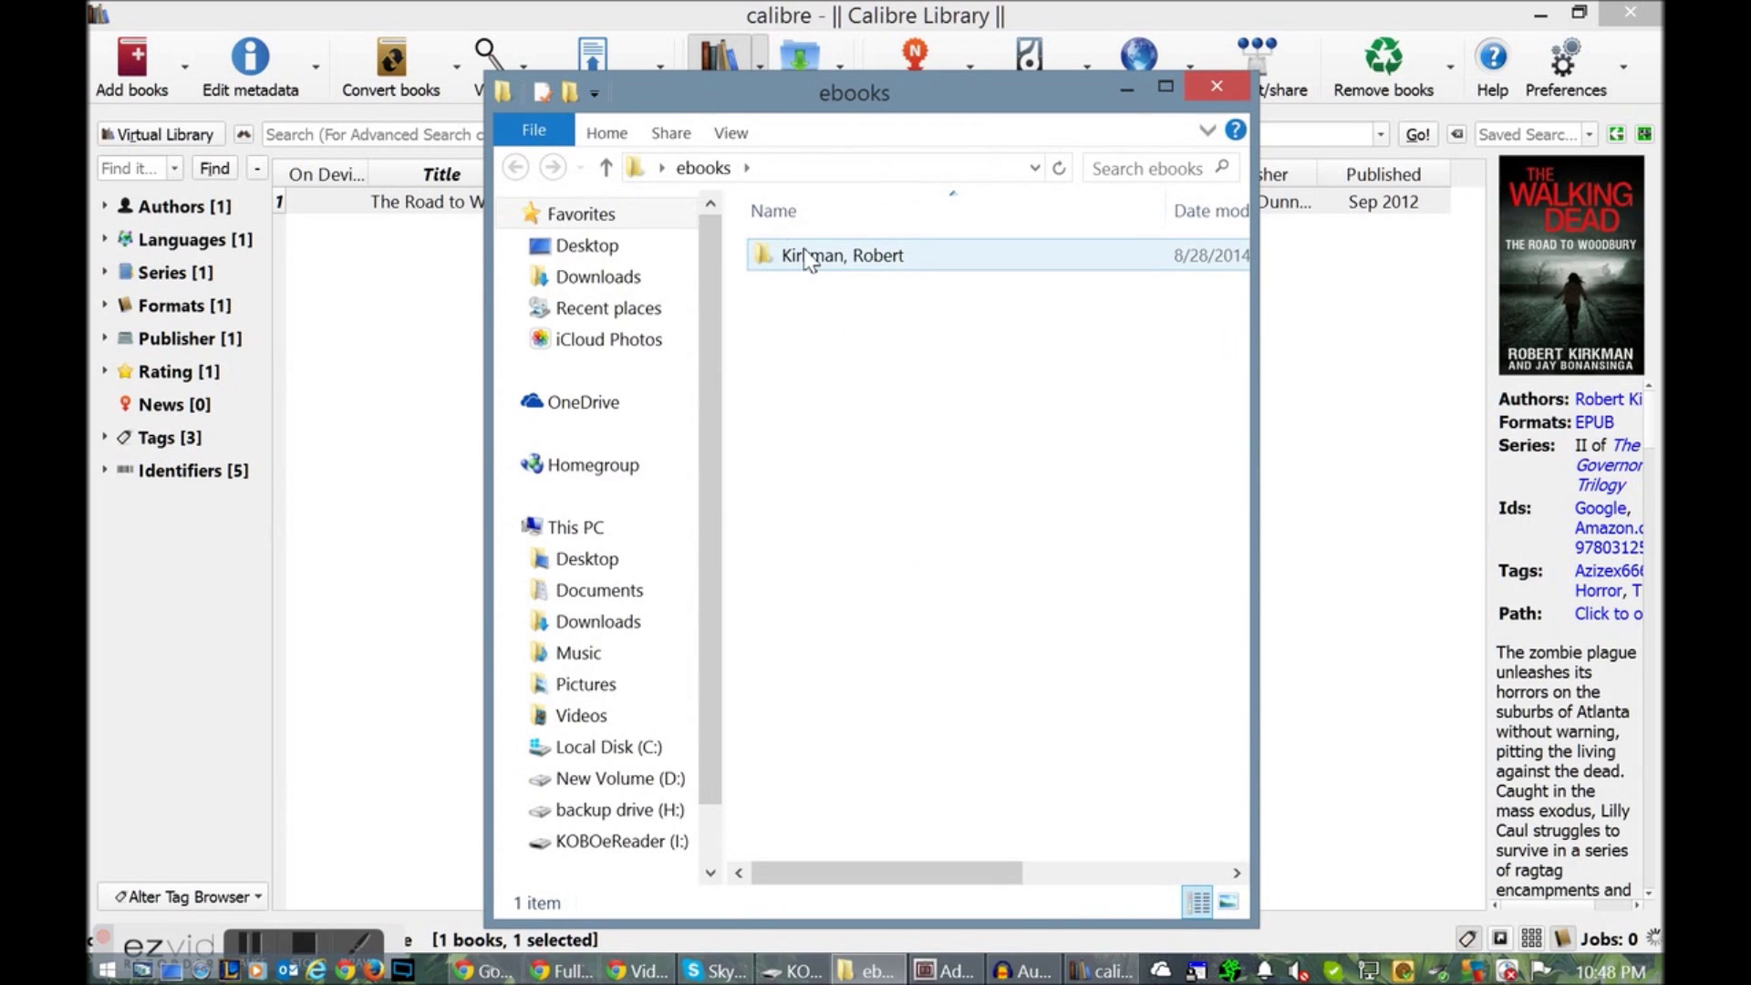
# Check the epub, jpg and opf files in the Kirkman, Robert folder, then close Explorer
pyautogui.doubleClick(808, 256)
pyautogui.doubleClick(850, 257)
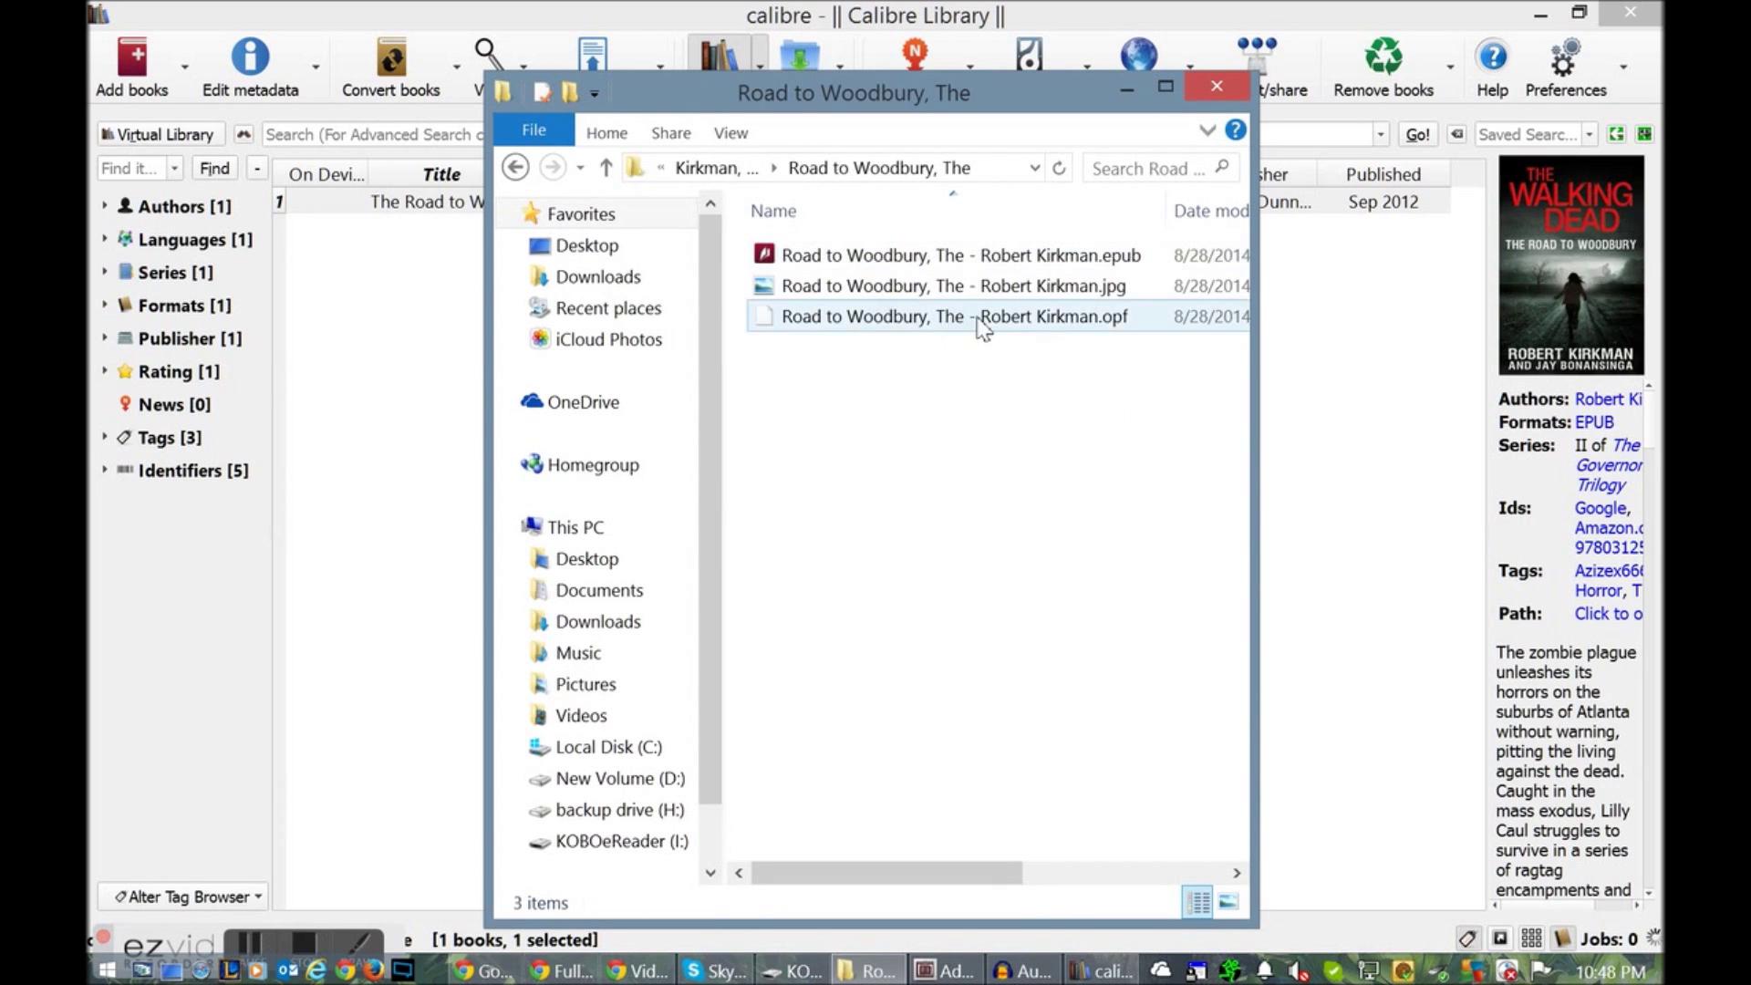
pyautogui.click(1220, 88)
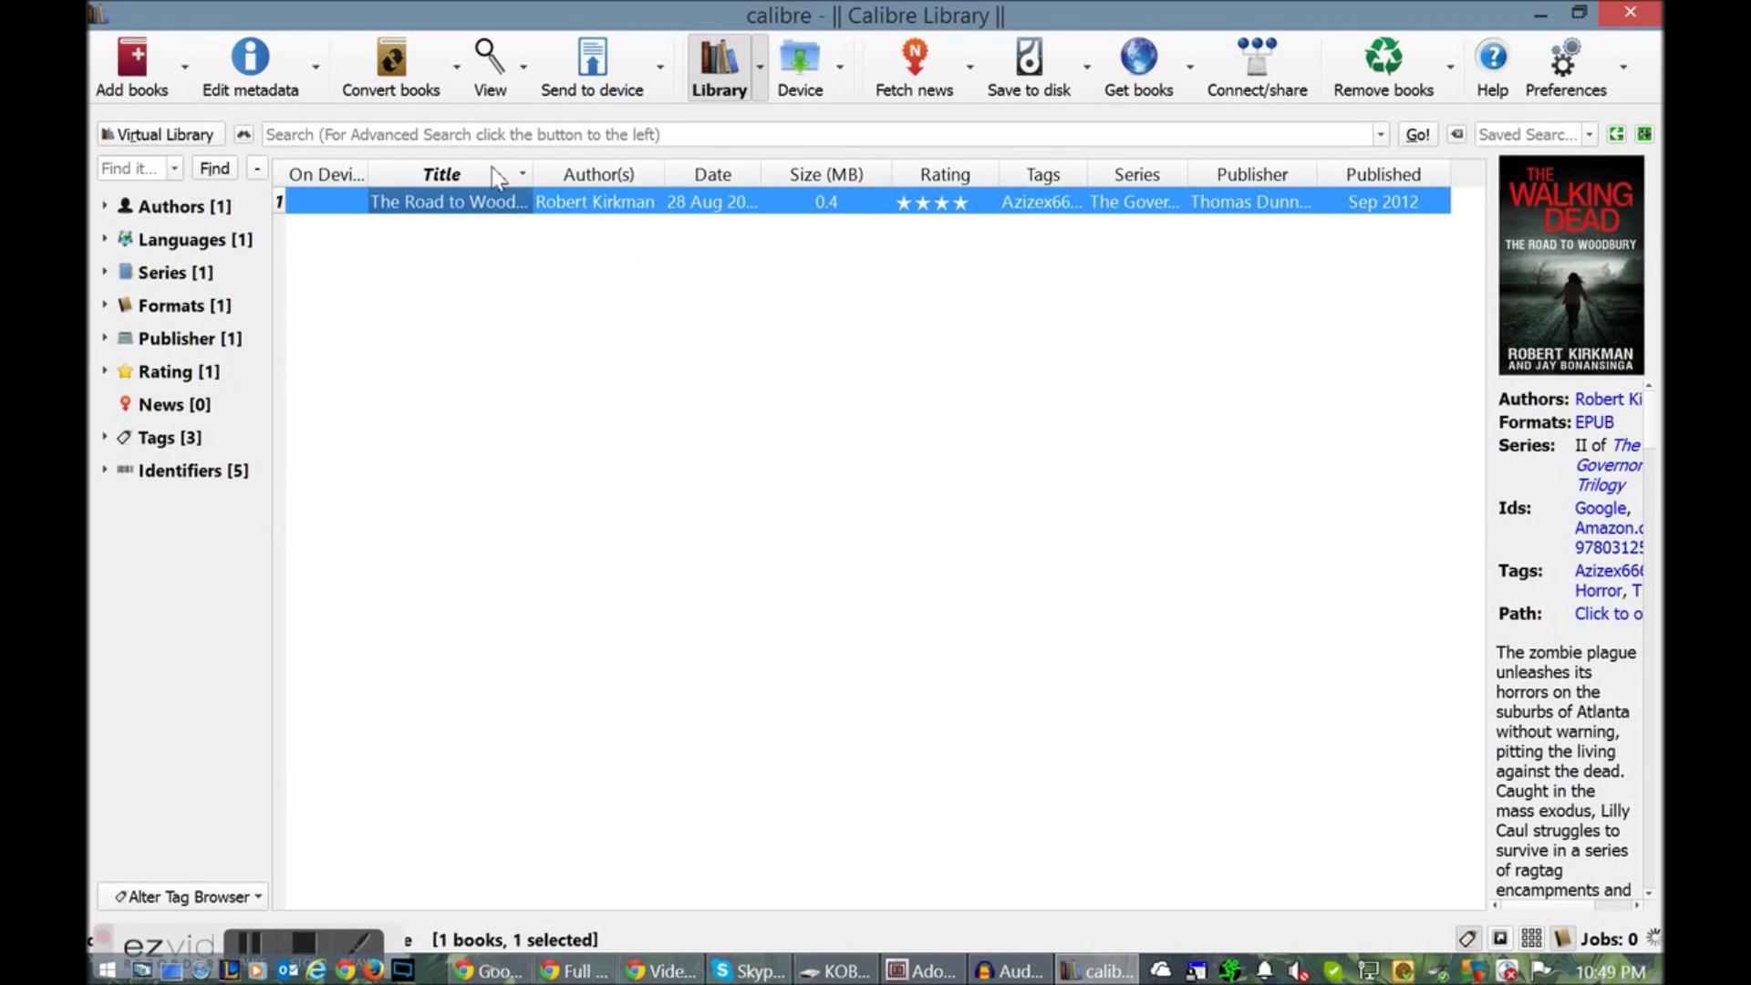
# Send The Road to Woodbury to the Kobo reader, then show the desktop
pyautogui.rightClick(502, 203)
pyautogui.moveTo(638, 302)
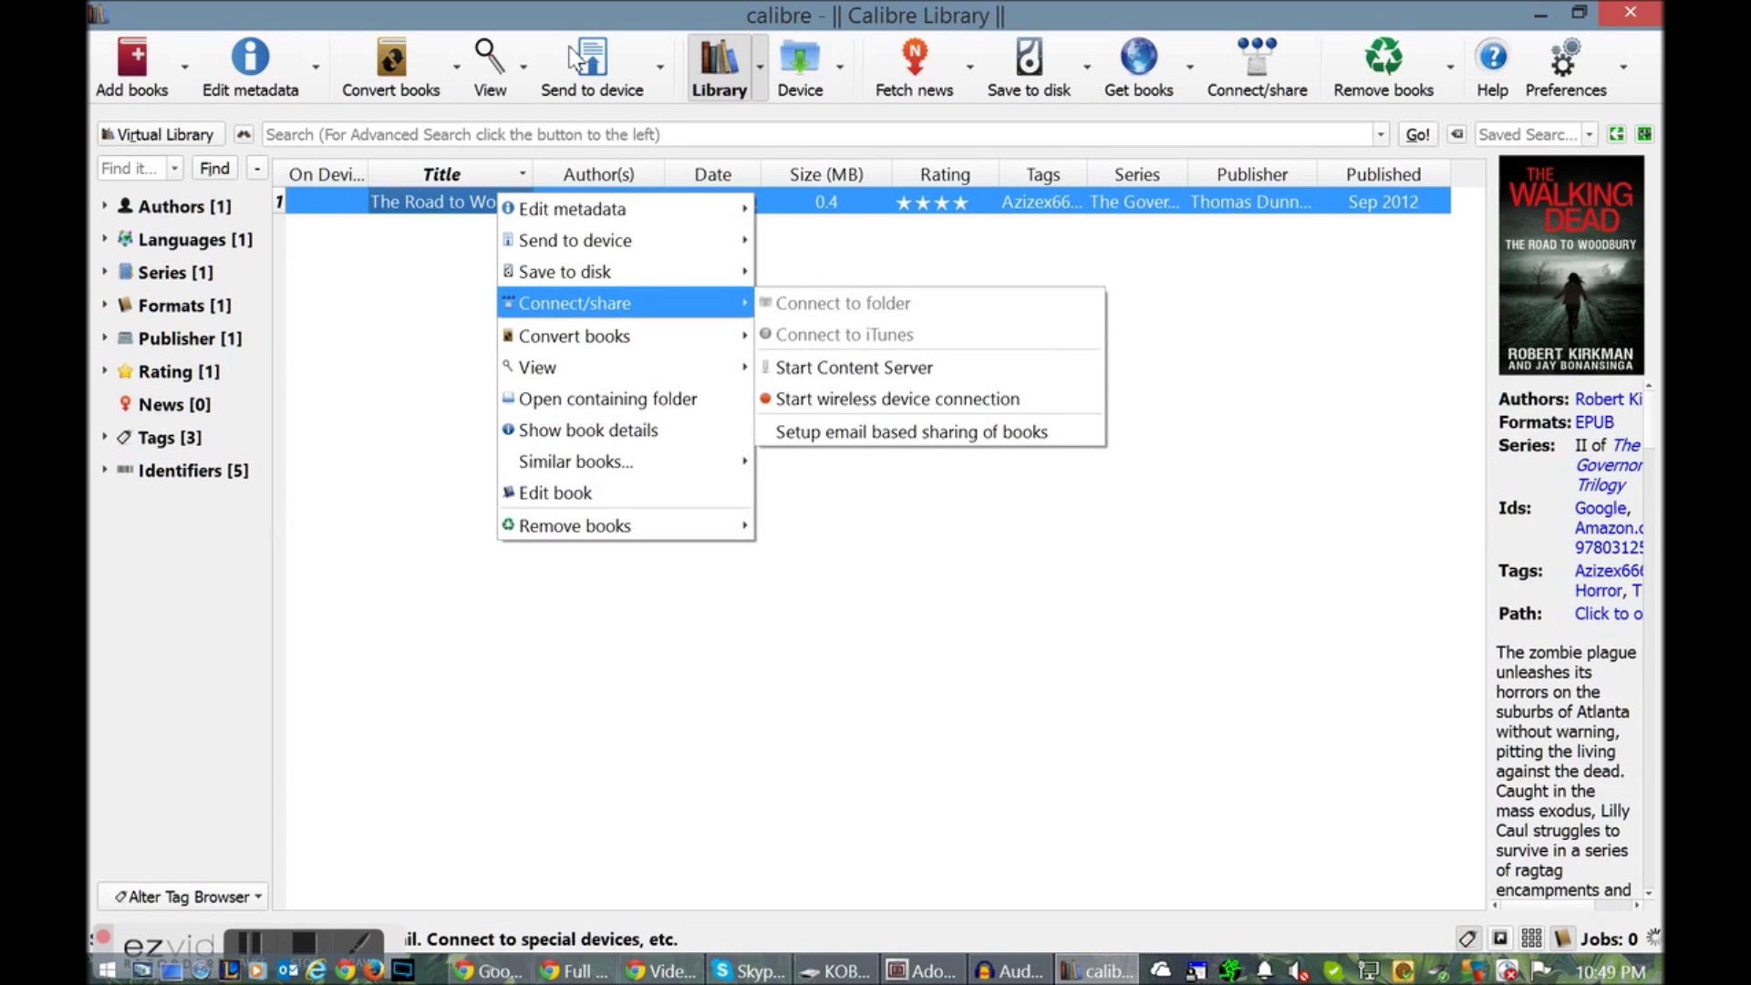
pyautogui.click(611, 71)
pyautogui.click(611, 71)
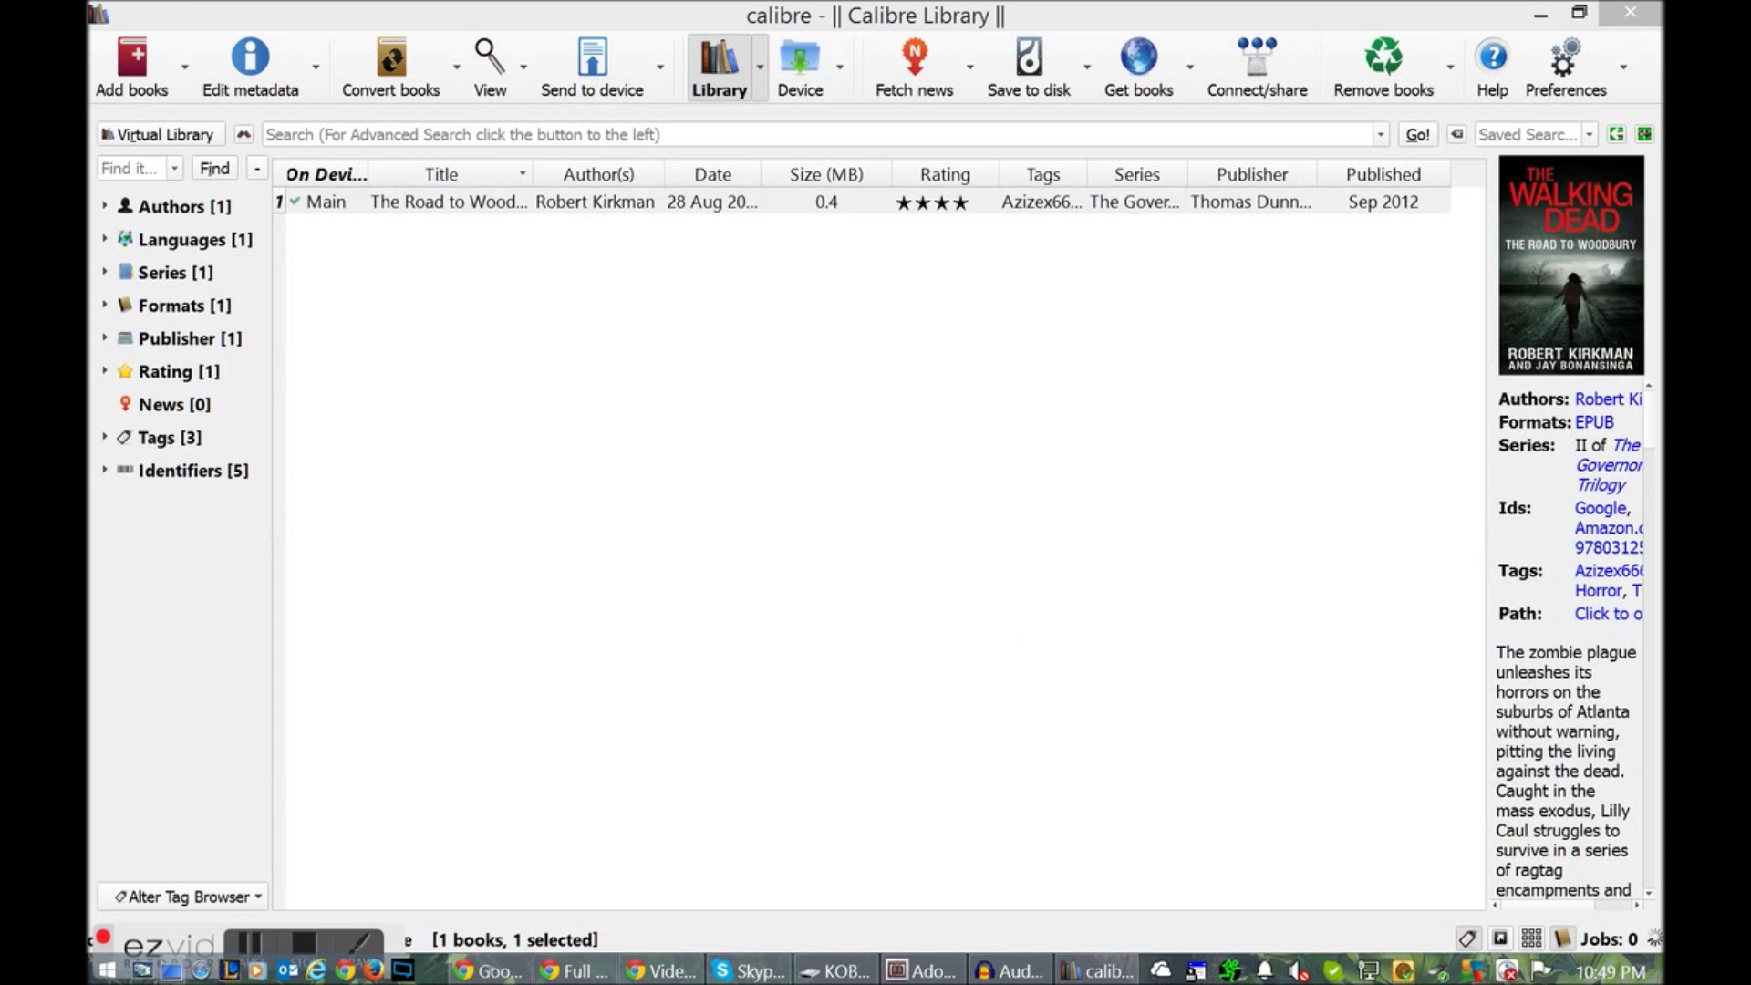
pyautogui.click(170, 970)
pyautogui.doubleClick(144, 45)
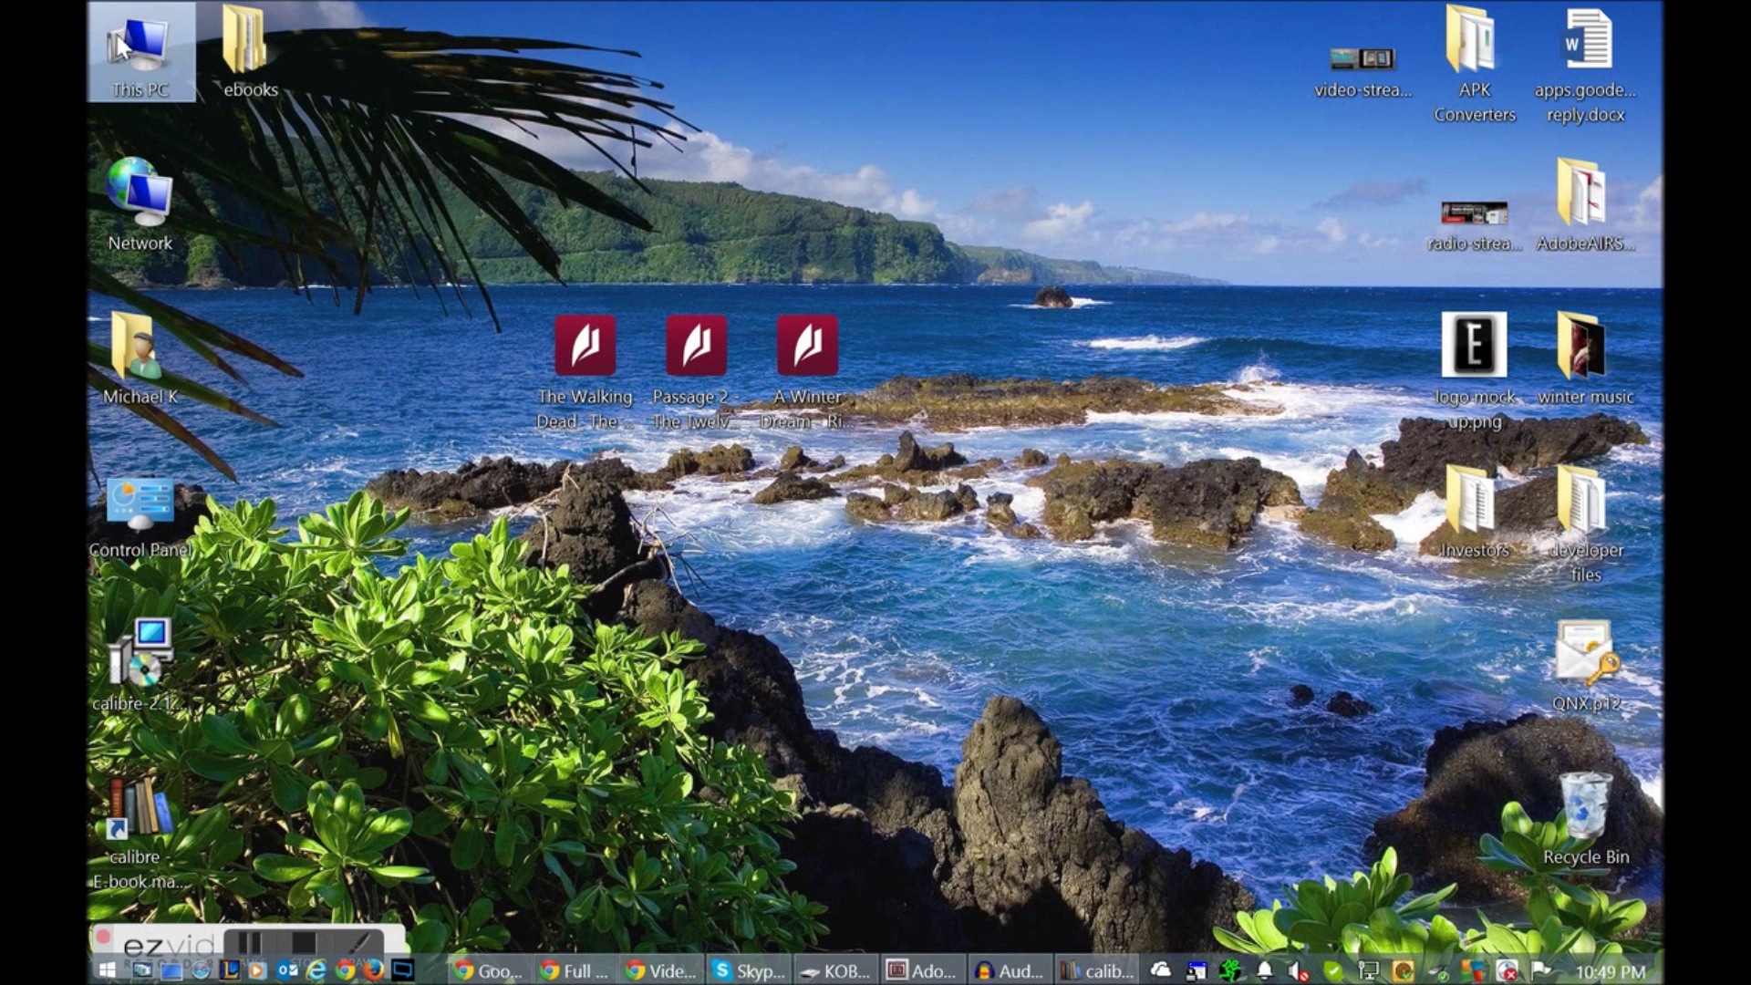
pyautogui.scroll(-3, 715, 821)
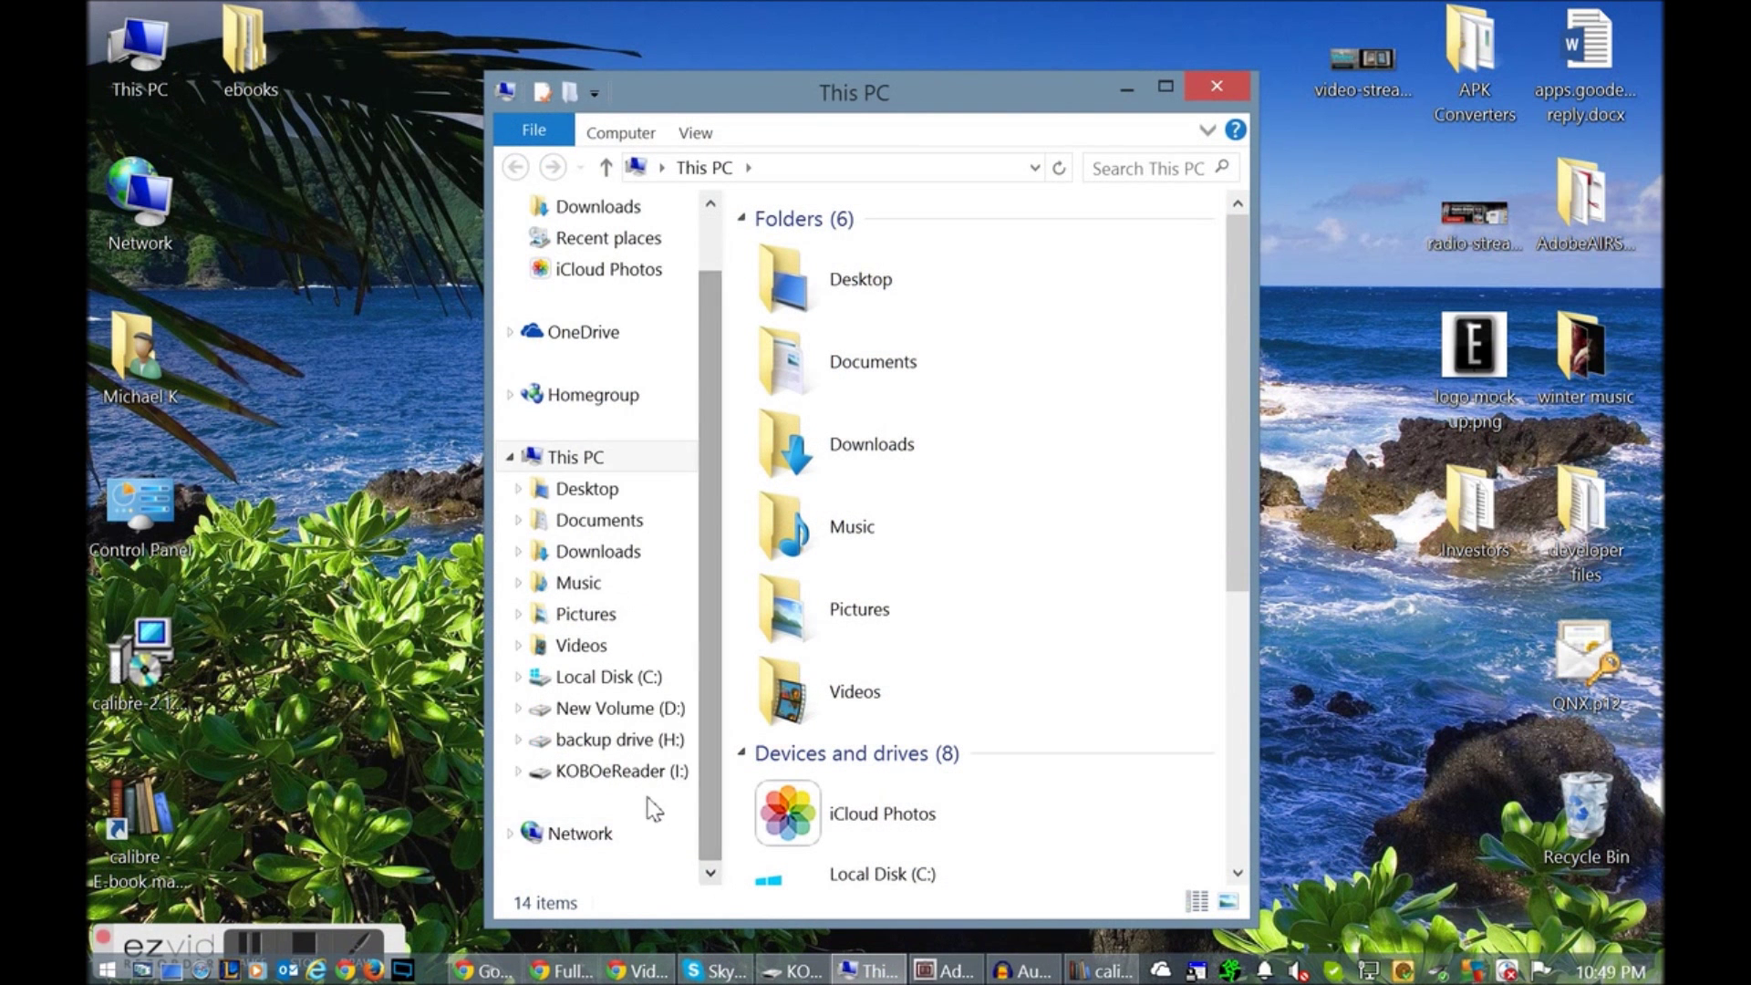
pyautogui.click(638, 771)
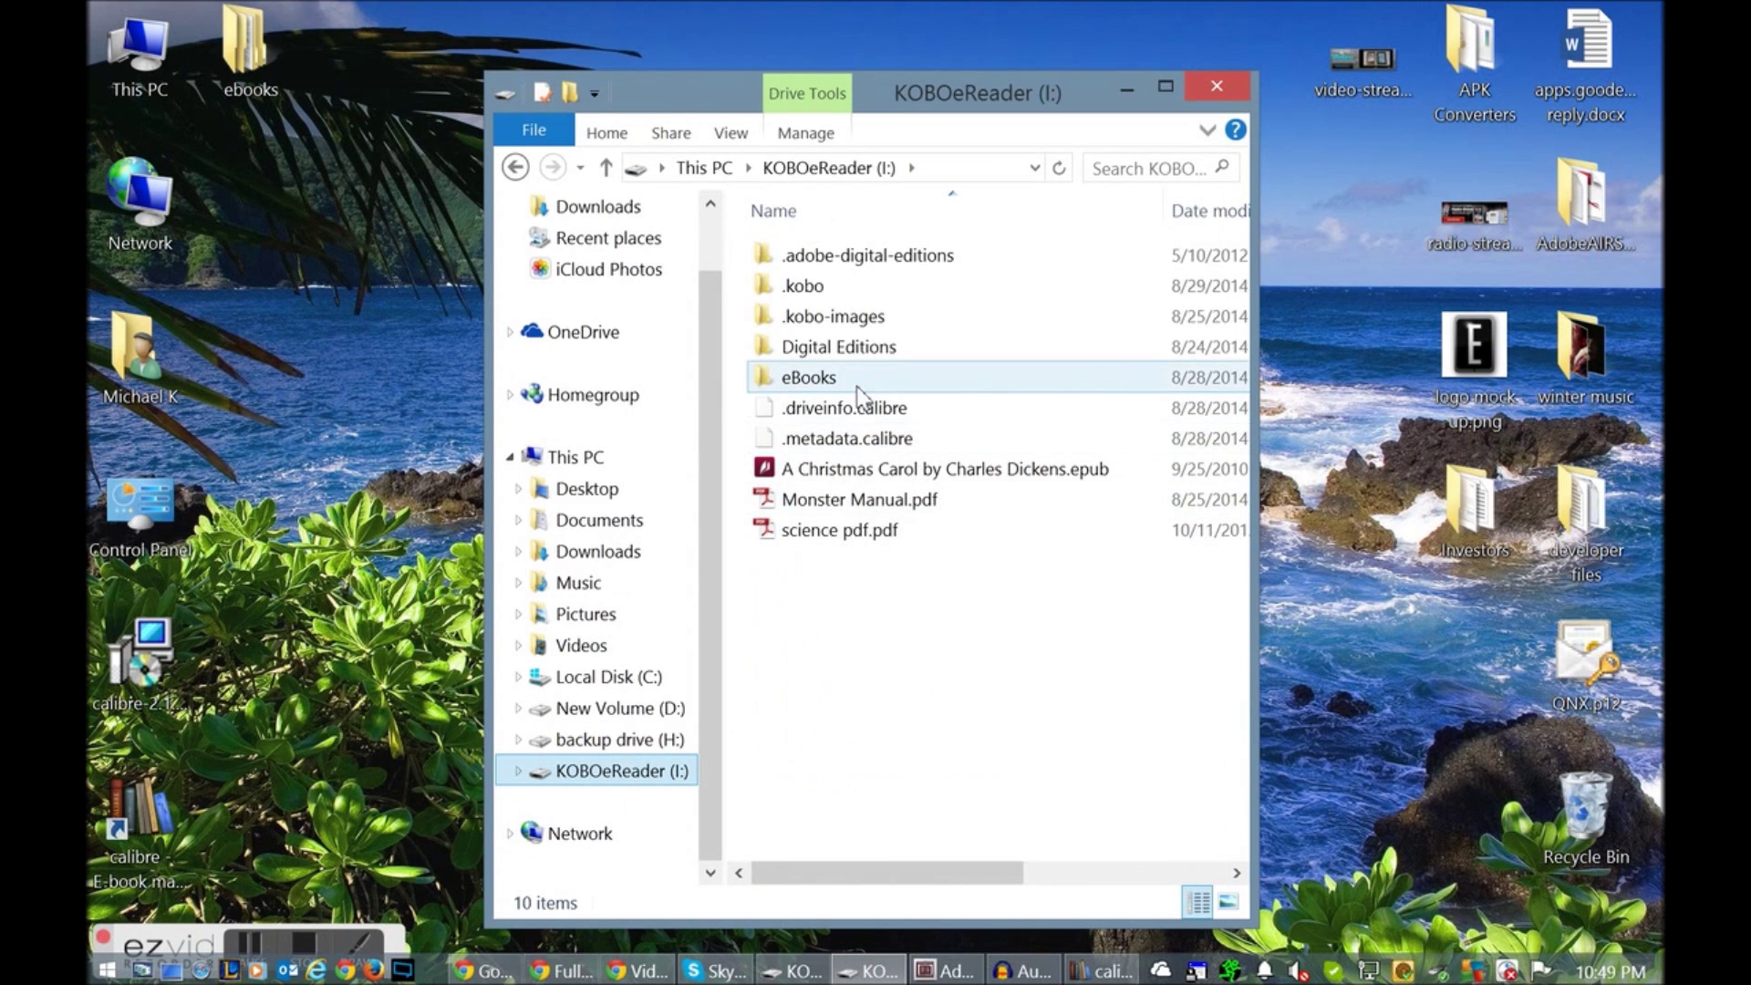
pyautogui.doubleClick(807, 378)
pyautogui.doubleClick(876, 254)
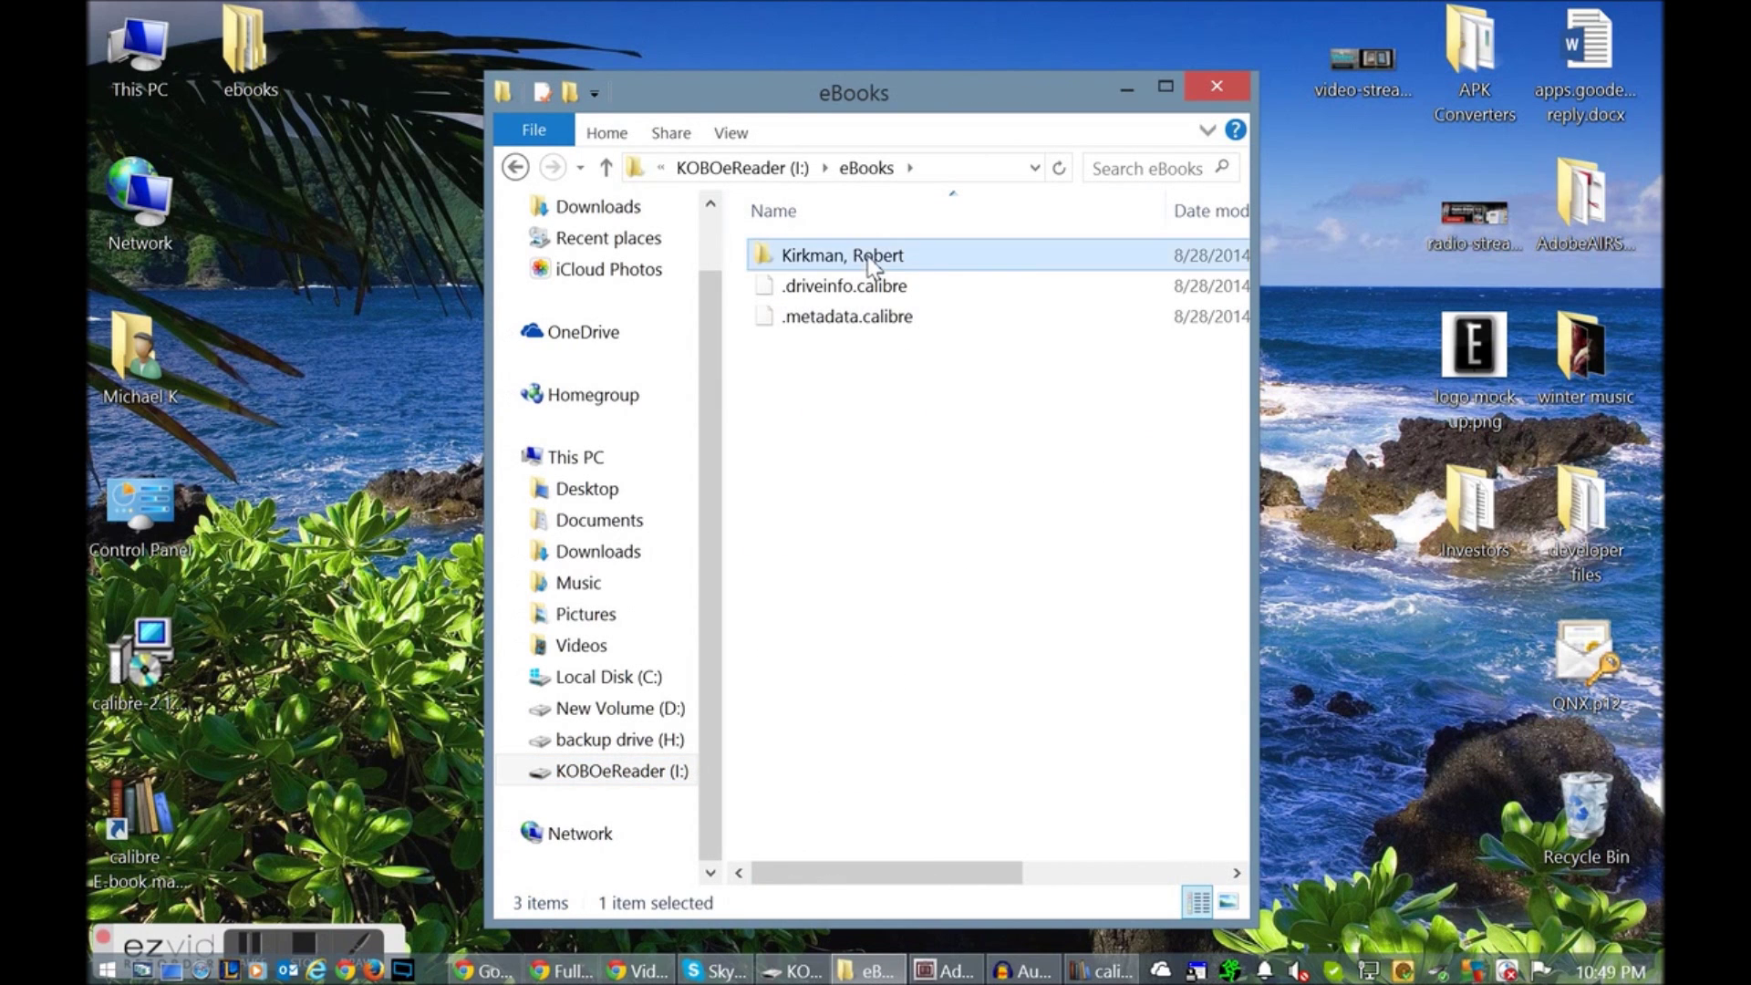
pyautogui.click(1200, 84)
pyautogui.click(1094, 971)
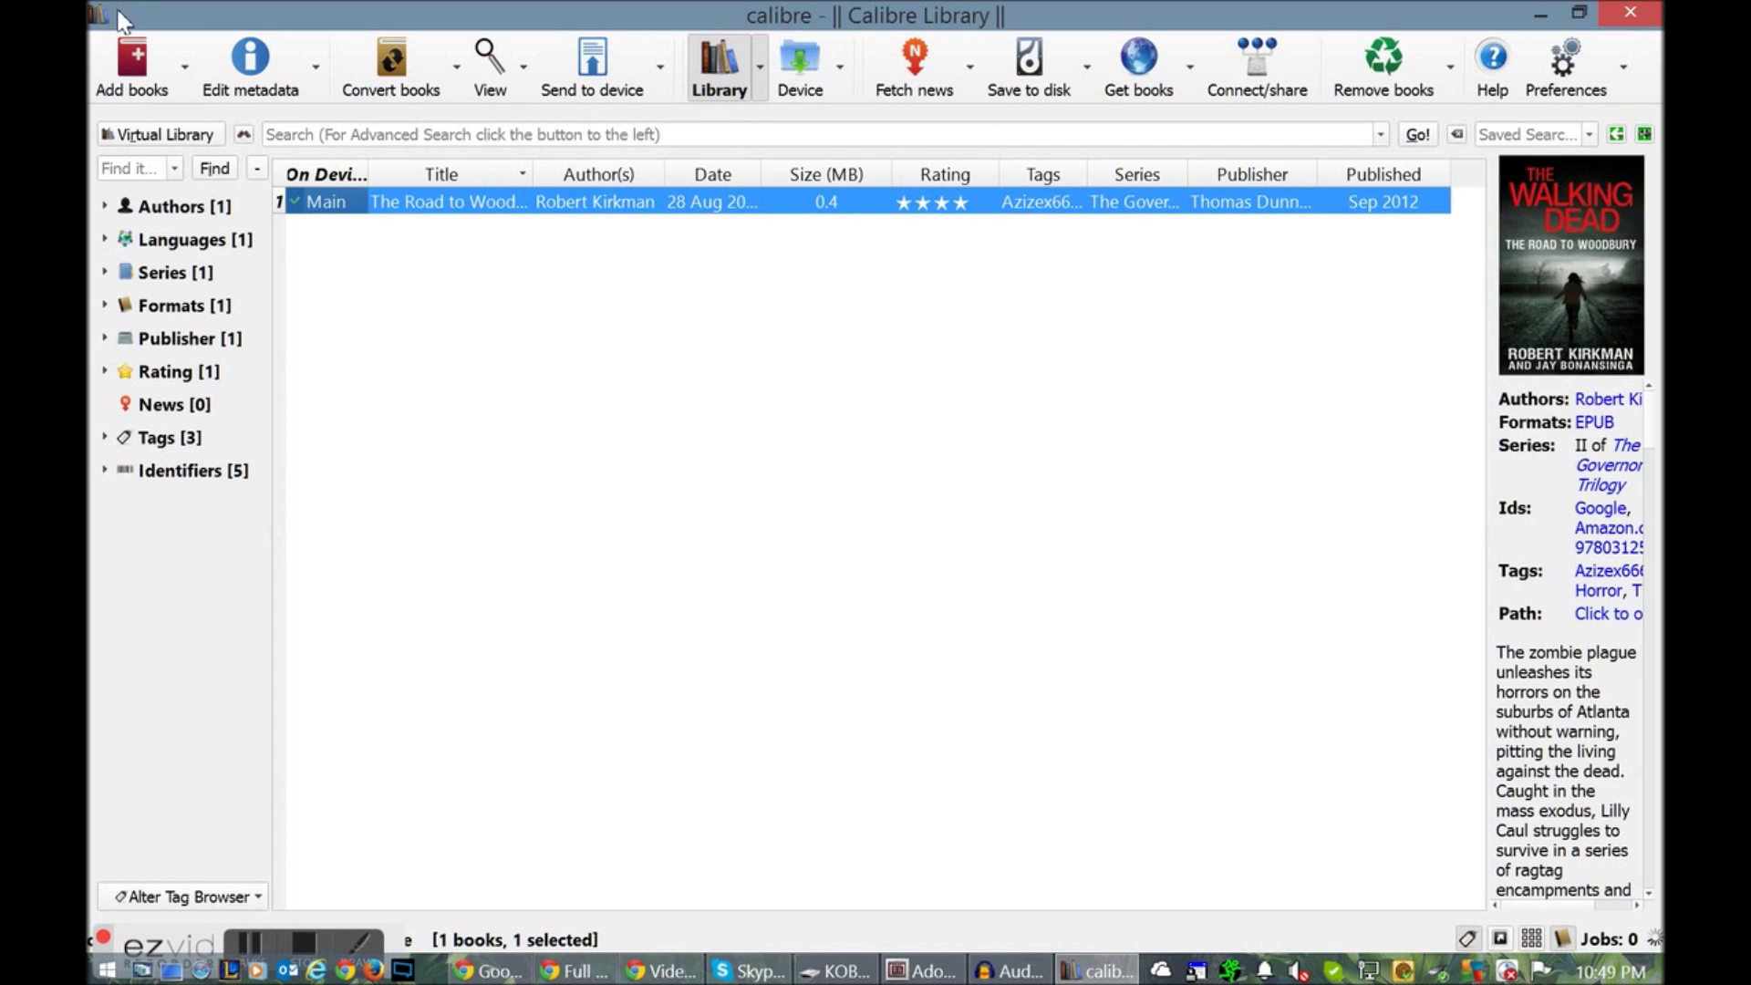
# In Adobe Digital Editions, browse the KOBOeReader items like the Monster Manual, then open File
pyautogui.click(923, 972)
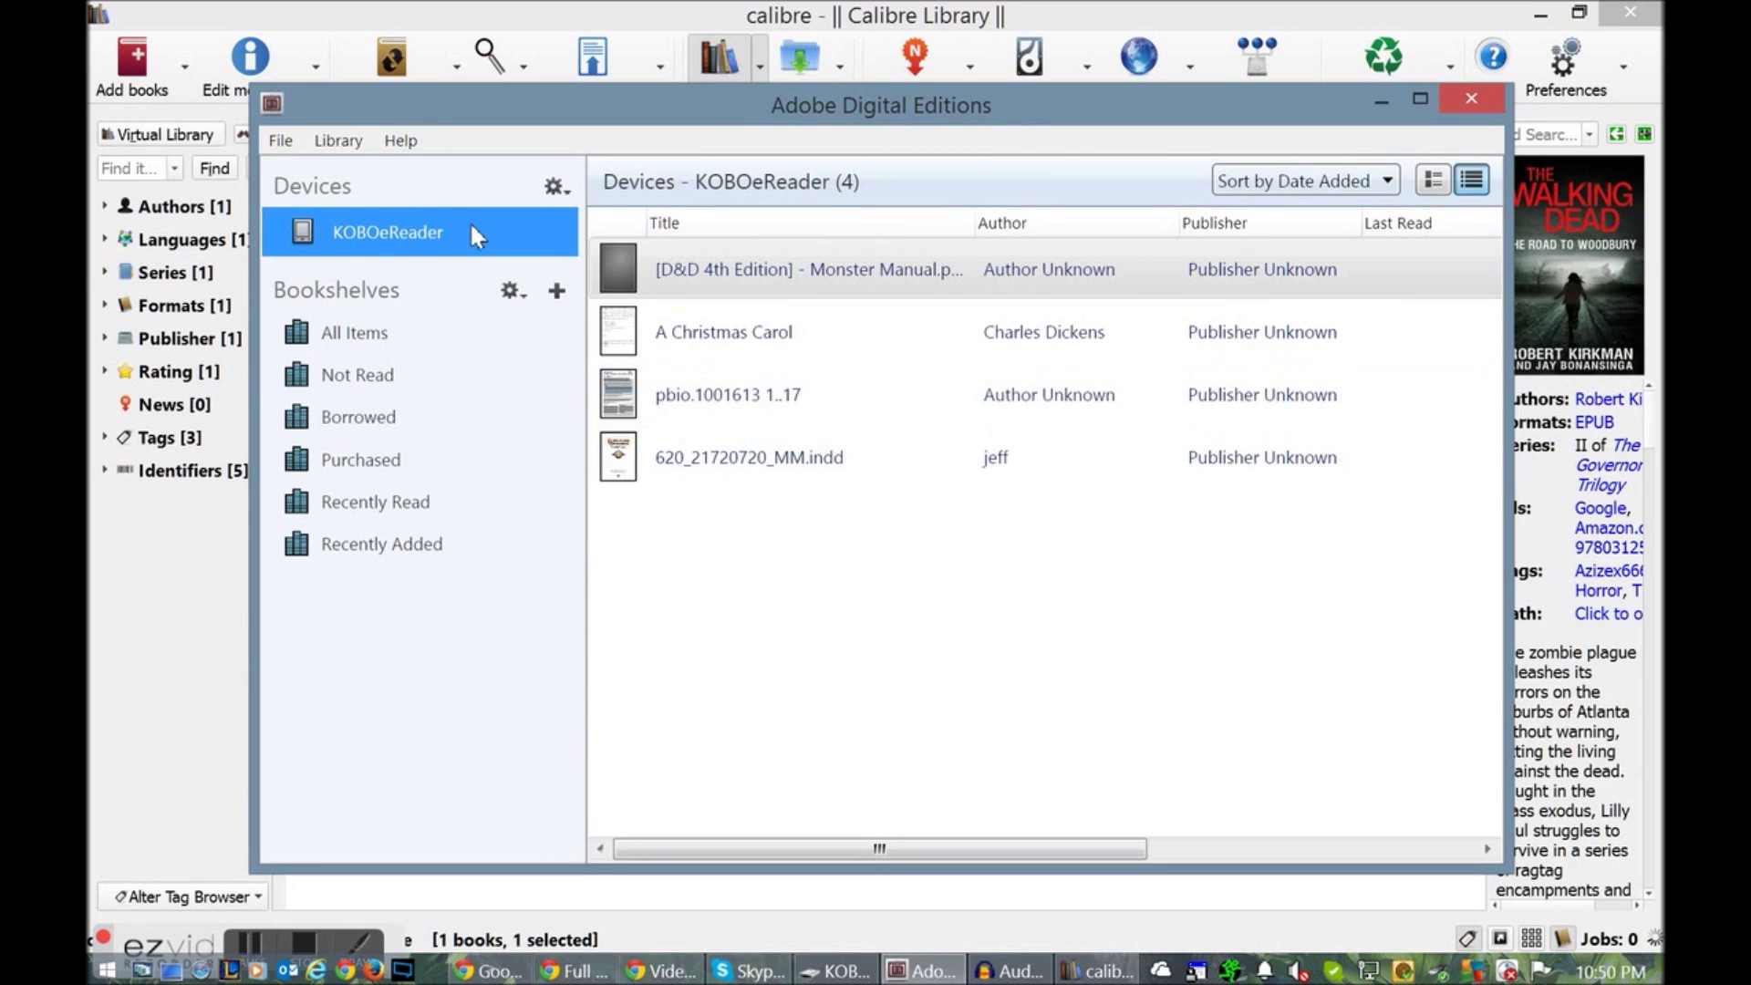
pyautogui.click(766, 396)
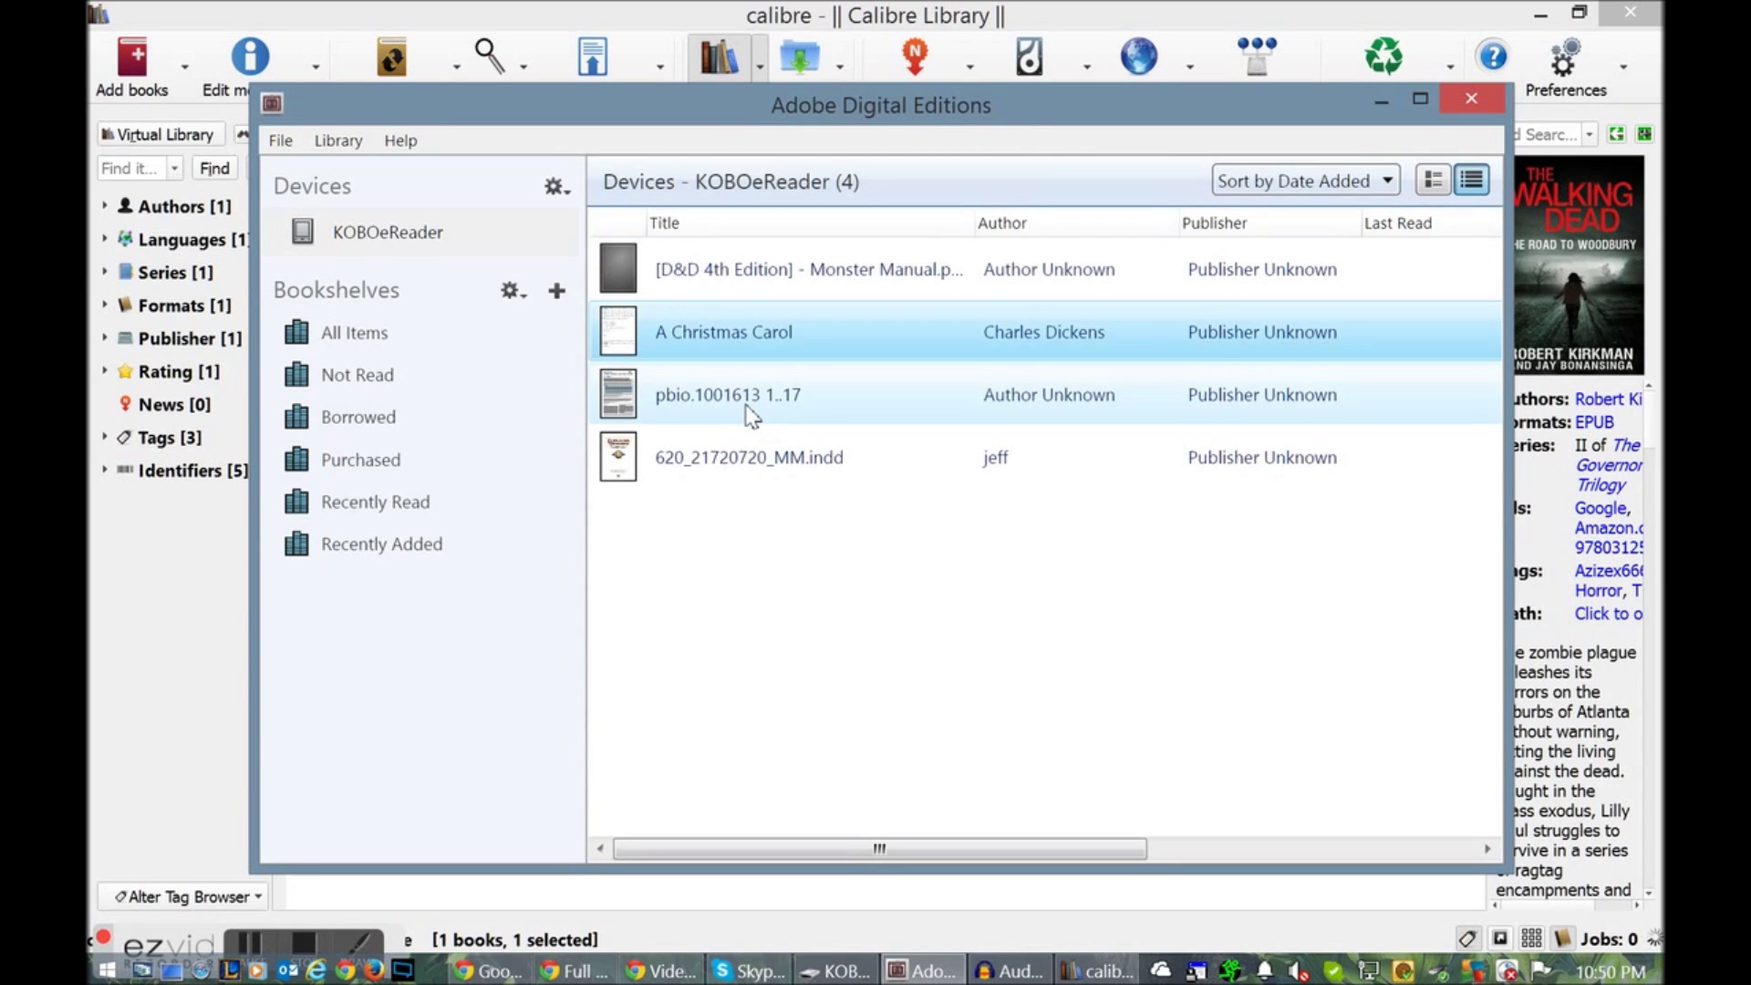
pyautogui.click(724, 267)
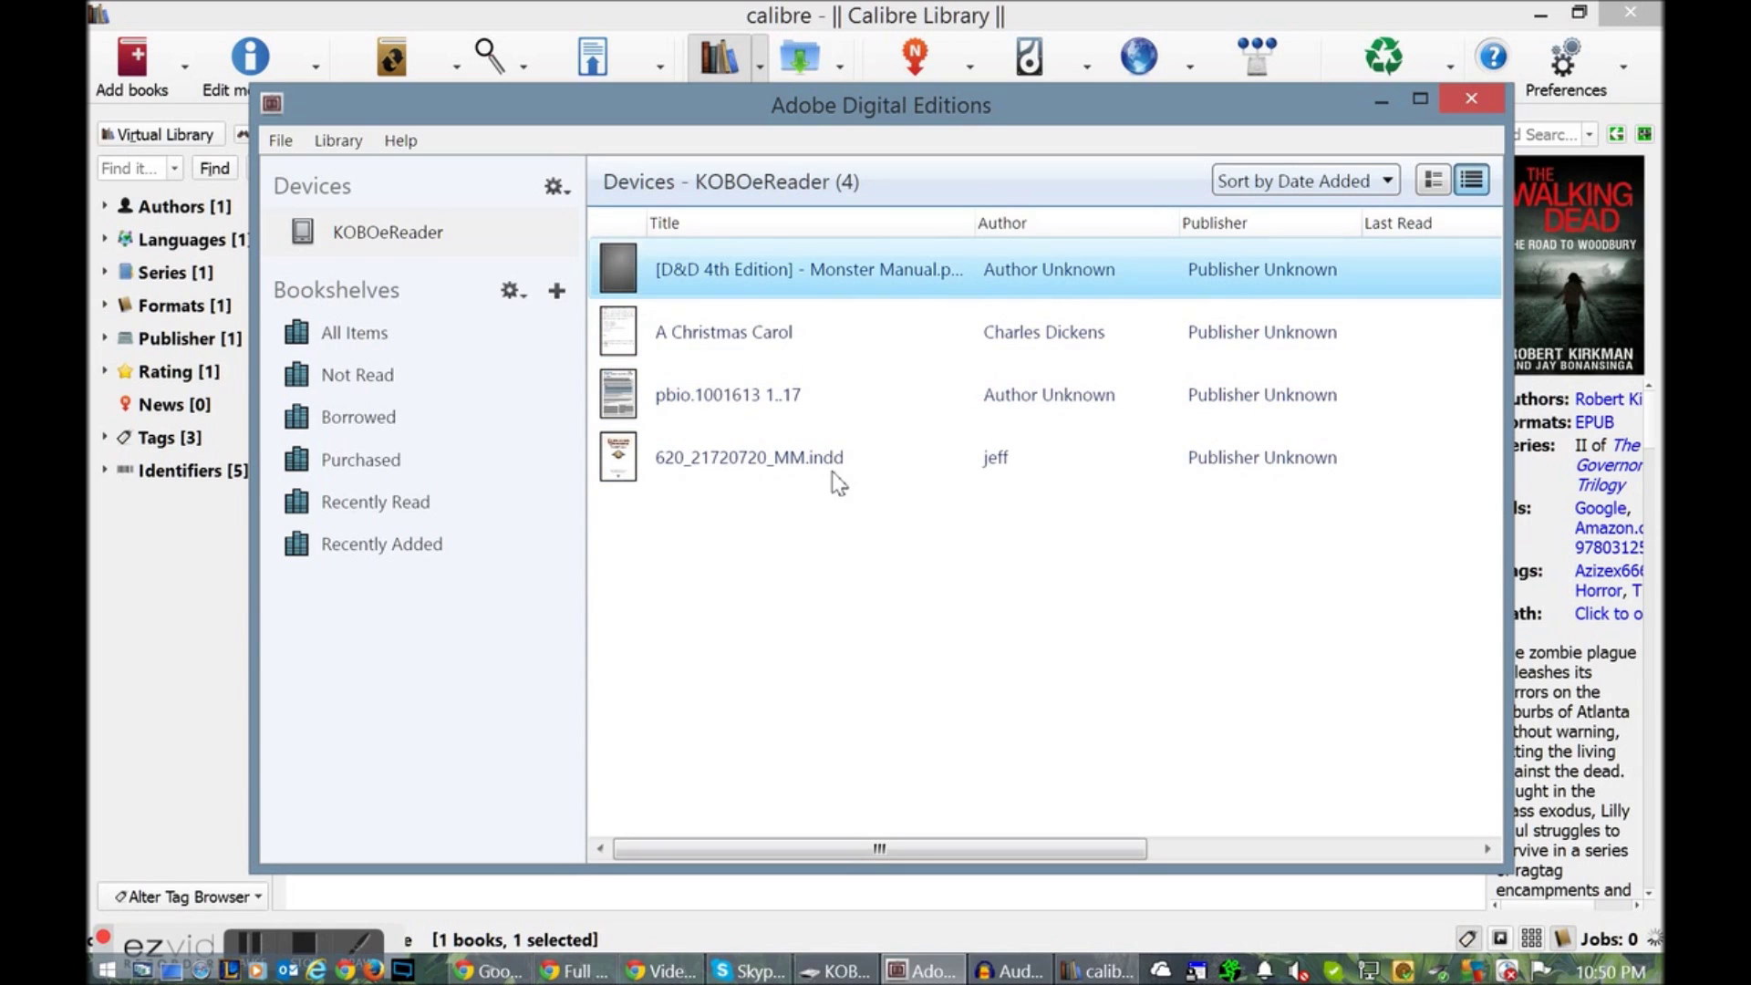
pyautogui.click(282, 146)
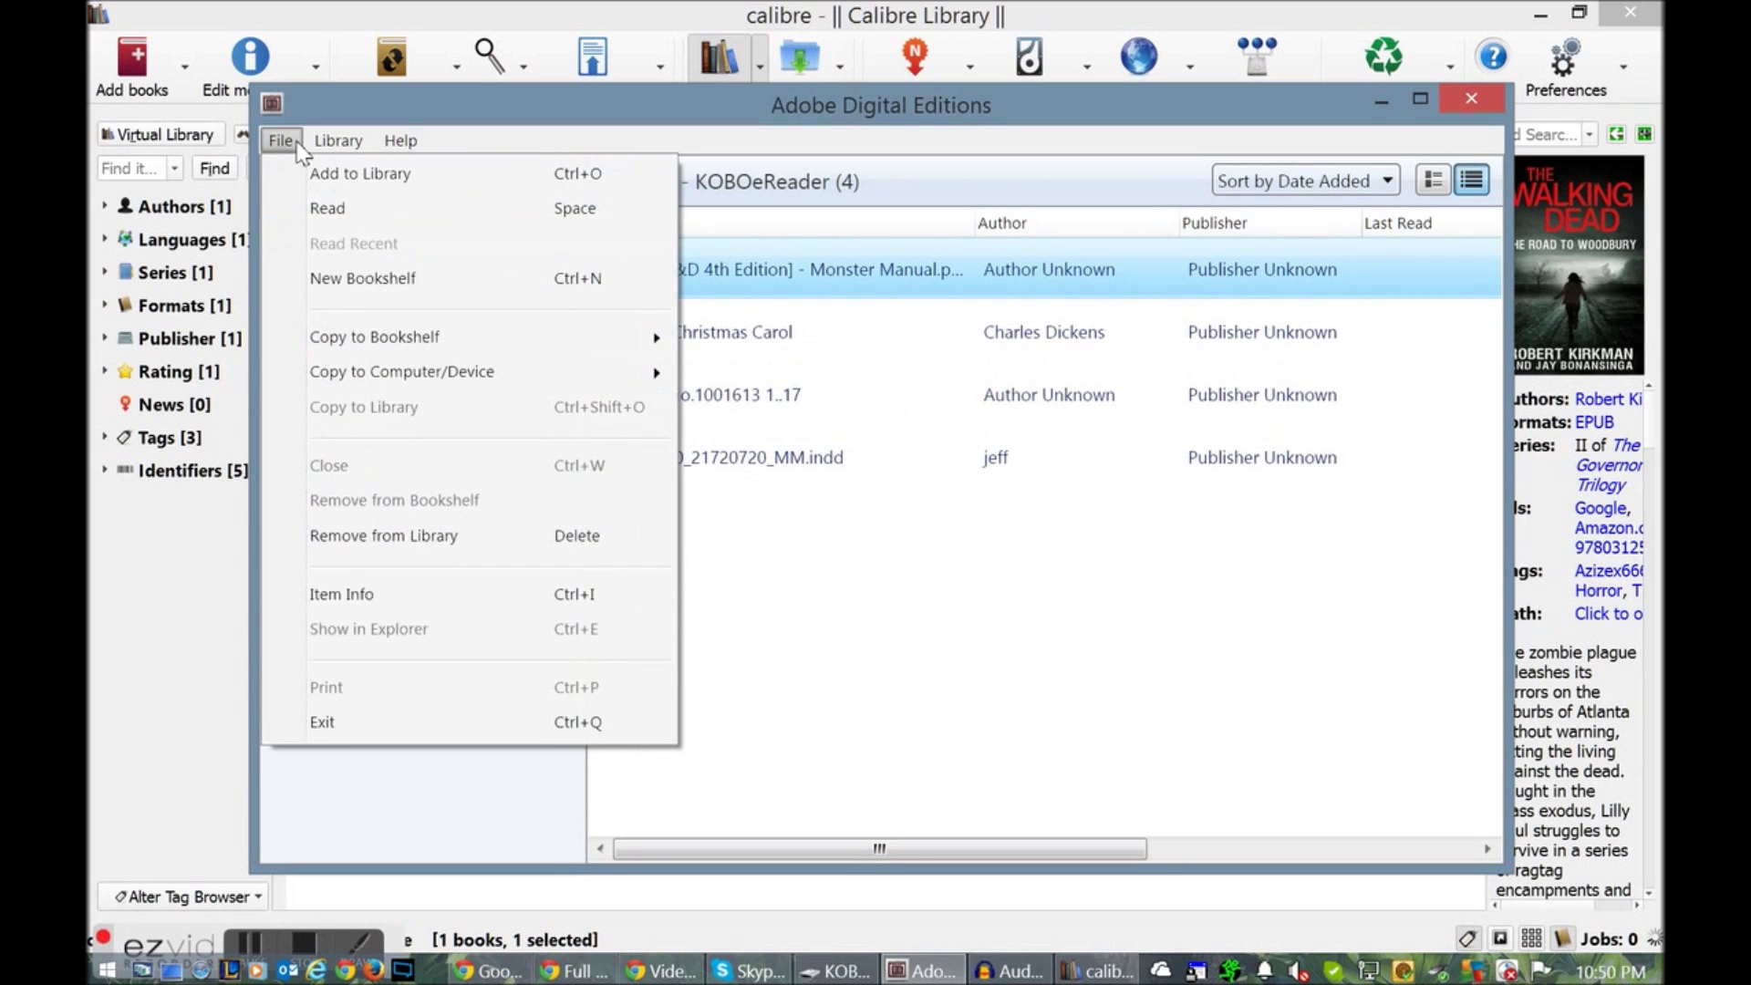
# Add 'A Winter Dream' epub from the Desktop to the library, then check All Items and KOBOeReader
pyautogui.click(362, 173)
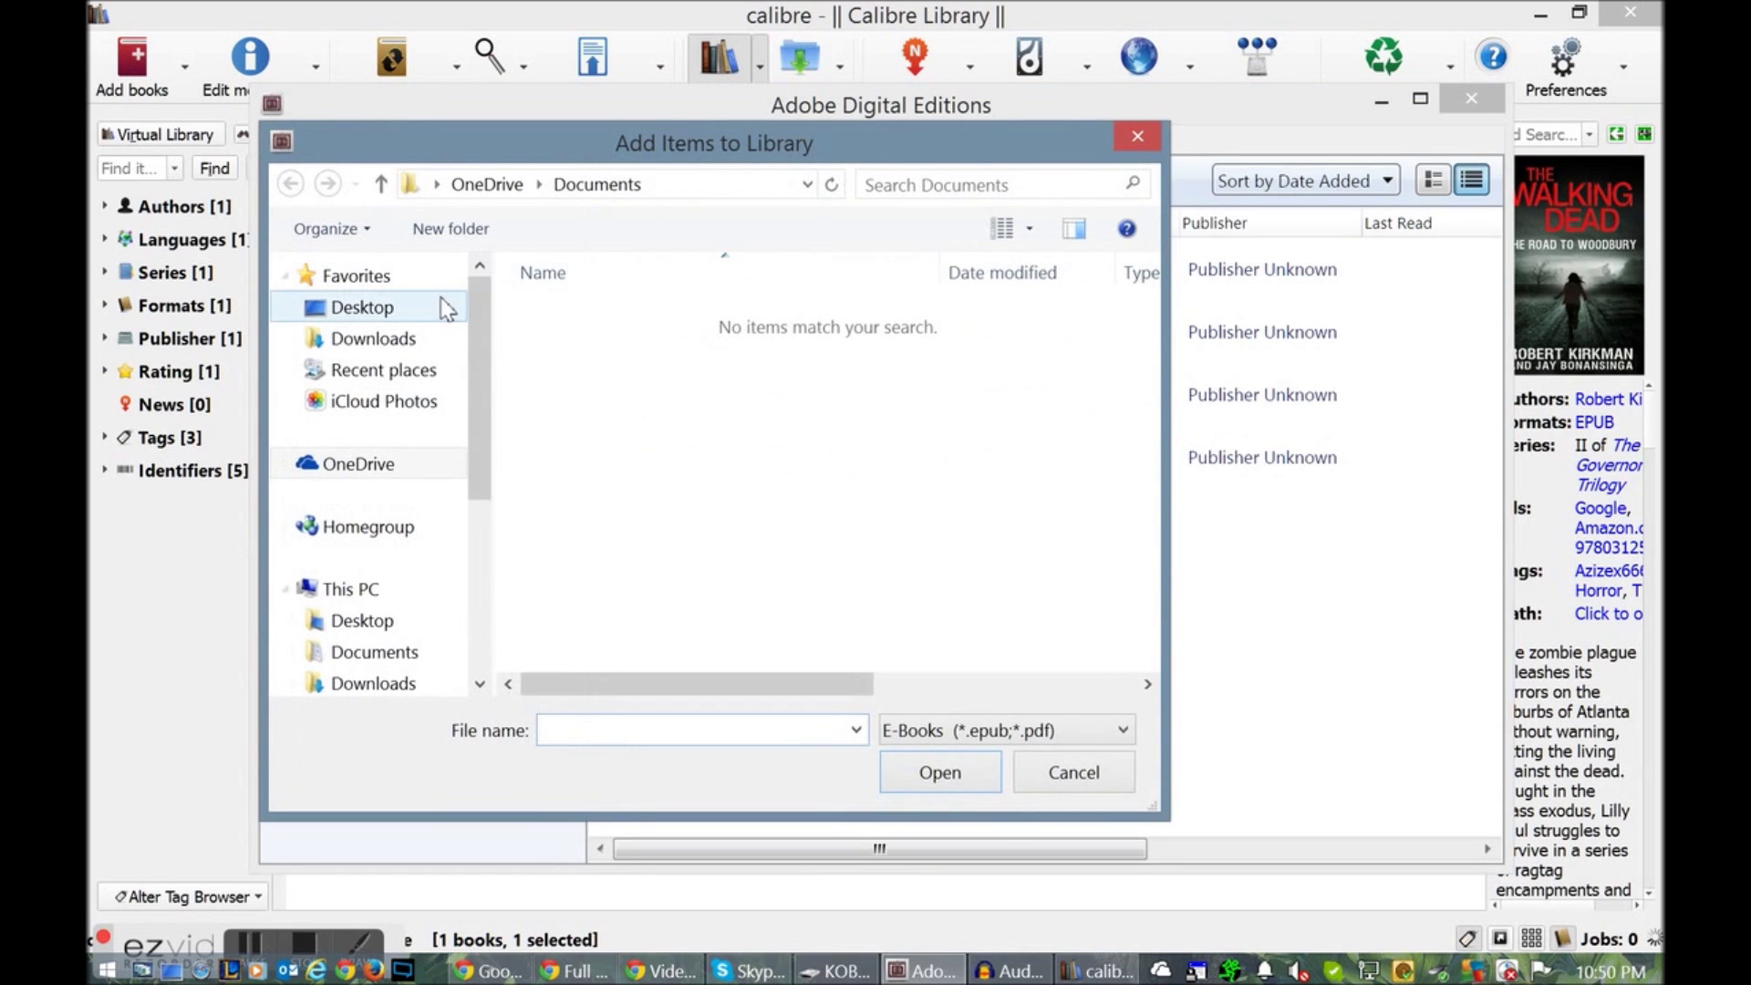
pyautogui.click(415, 303)
pyautogui.doubleClick(825, 535)
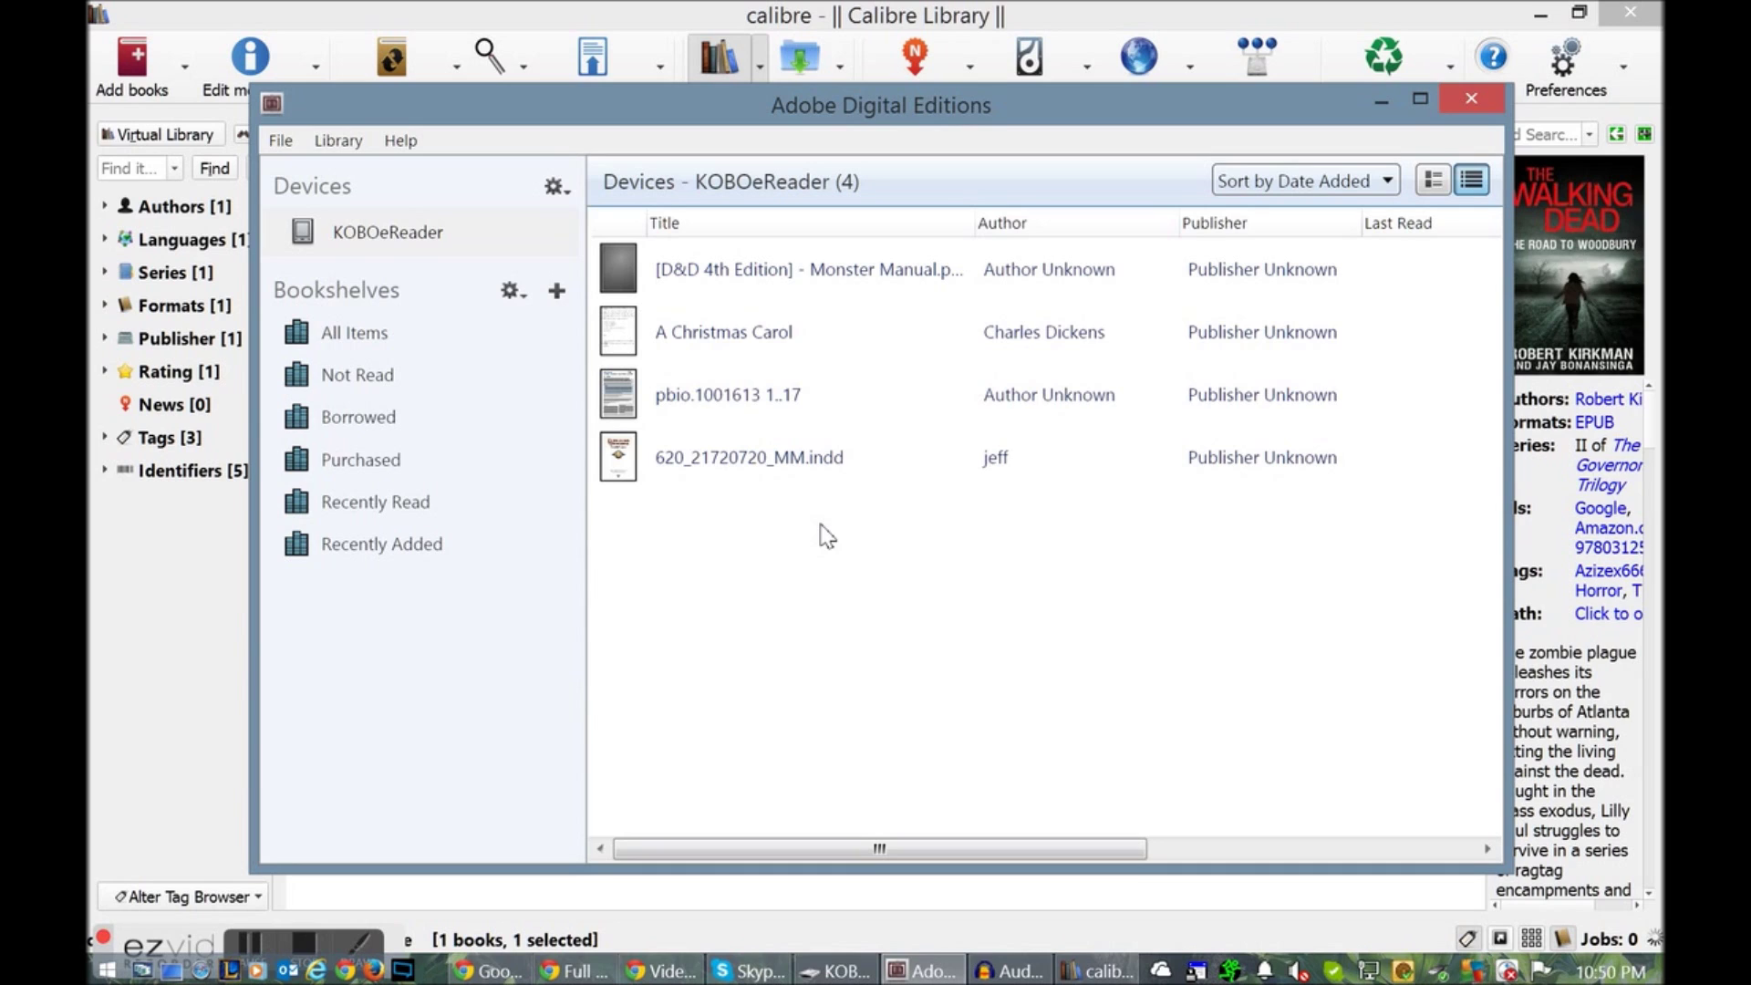
pyautogui.click(420, 228)
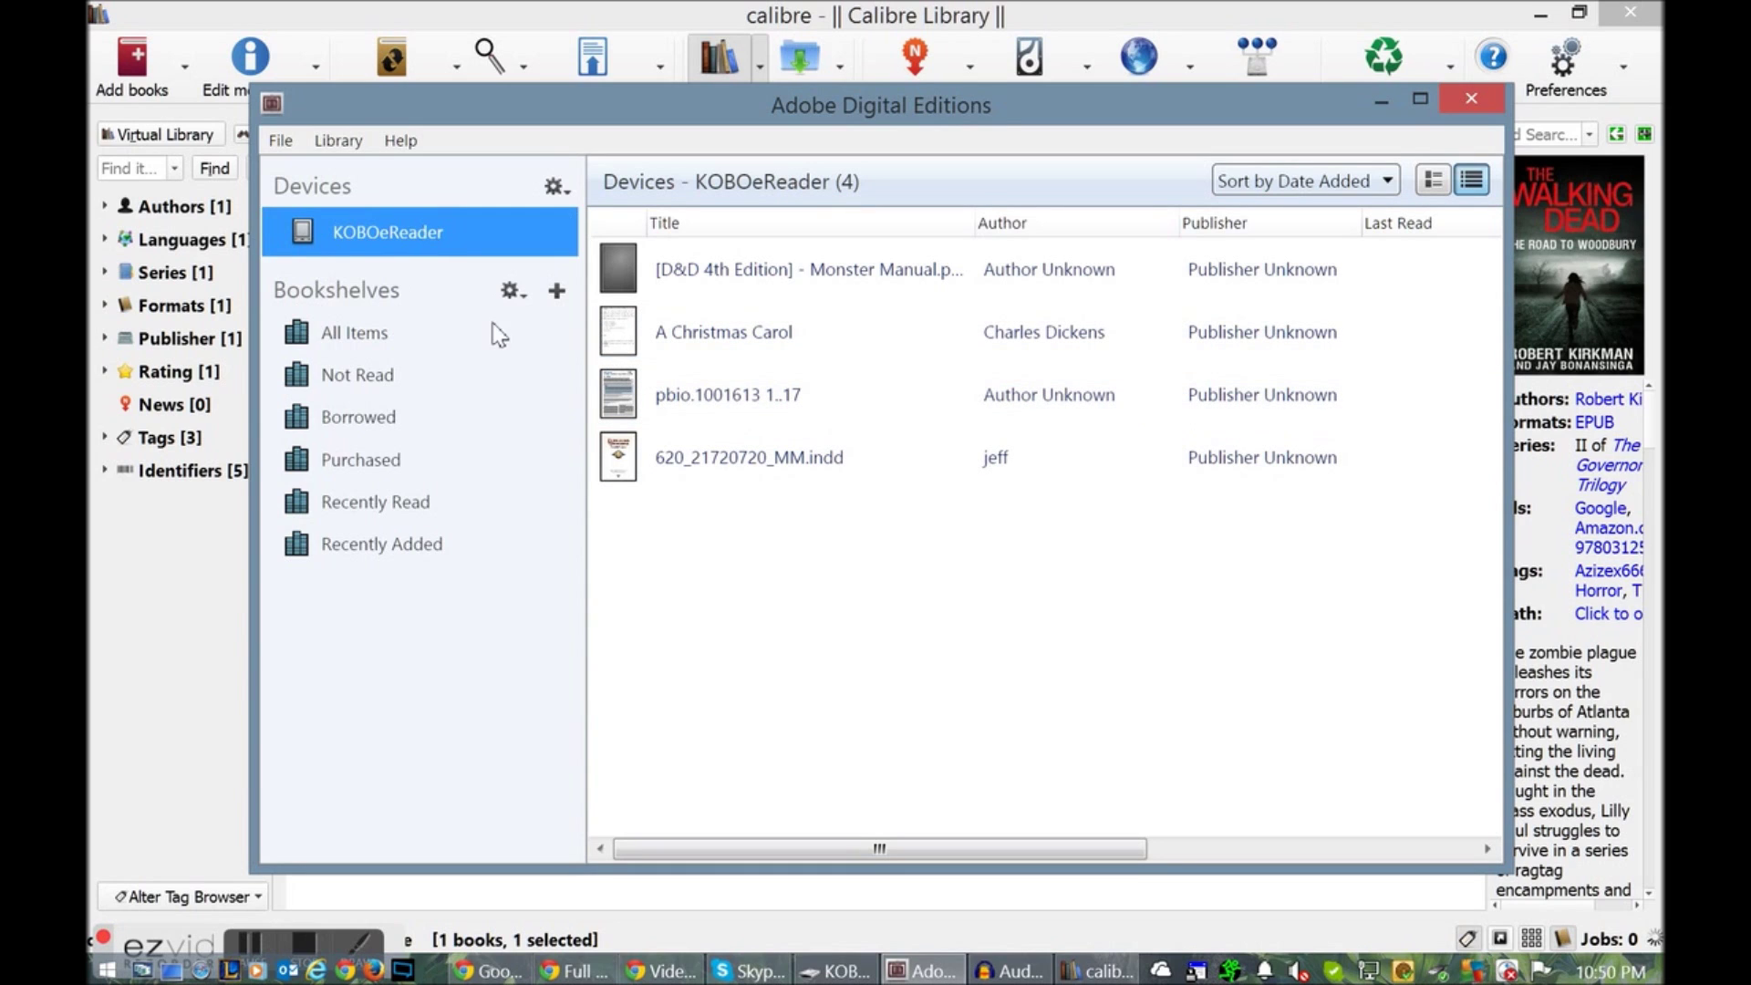
pyautogui.click(392, 339)
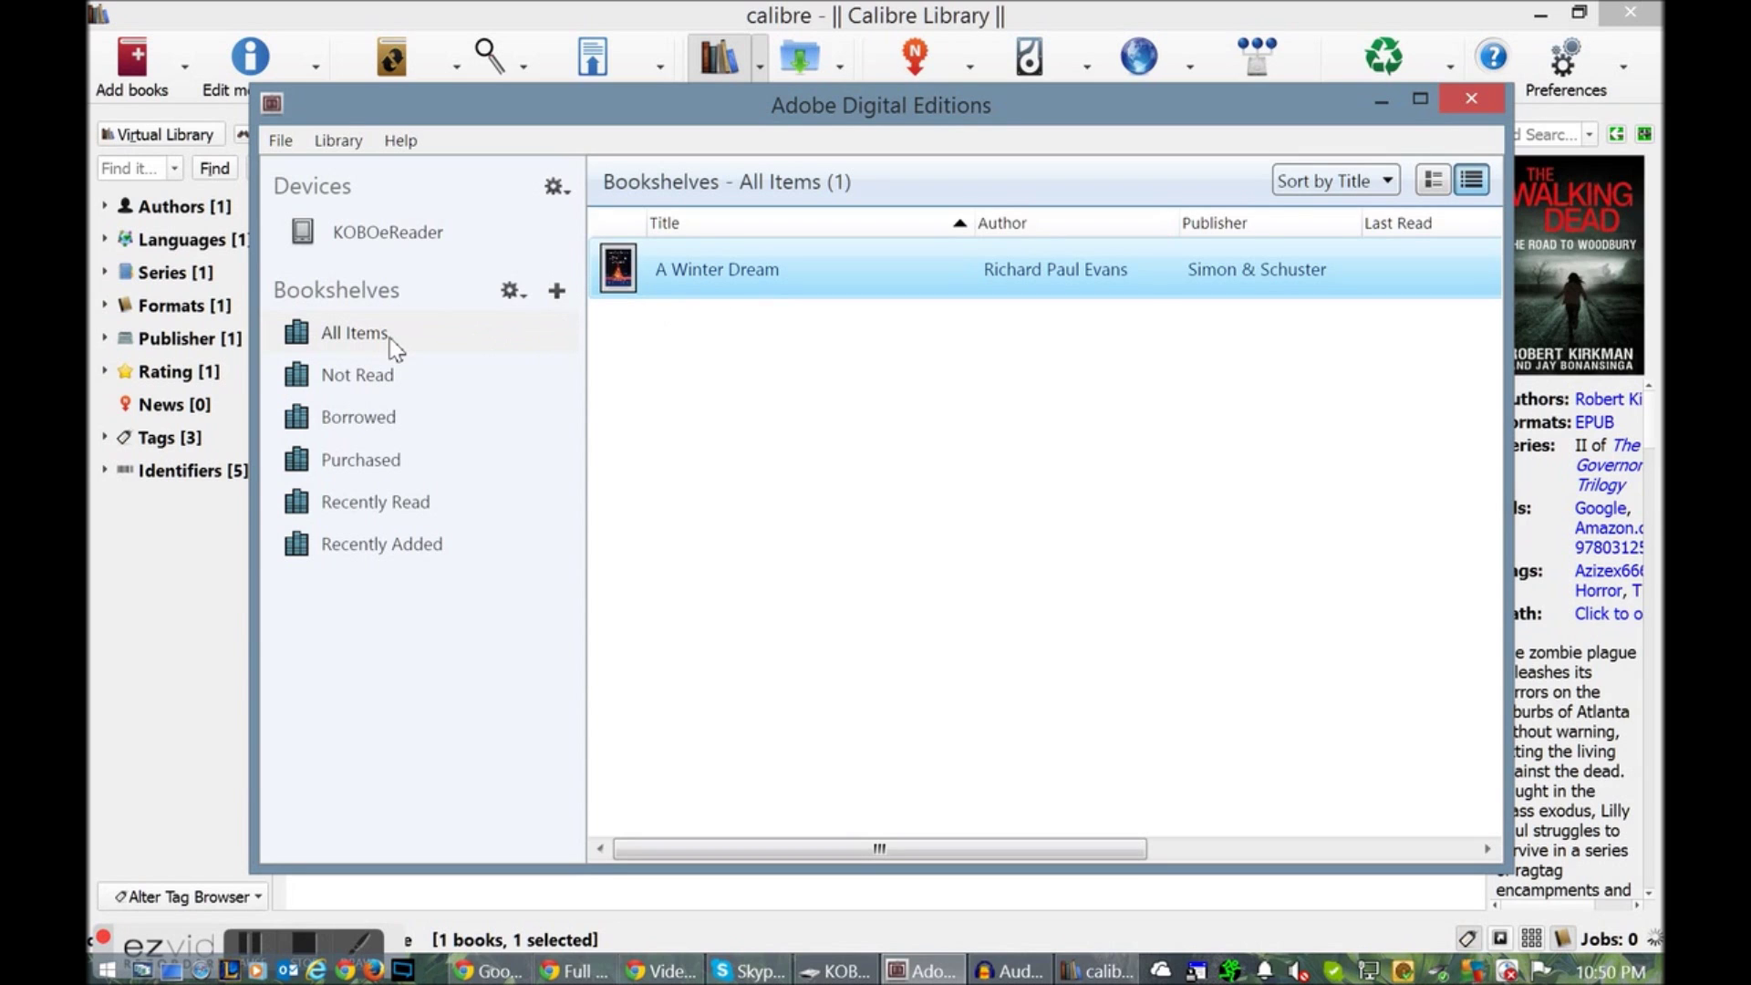
pyautogui.click(396, 233)
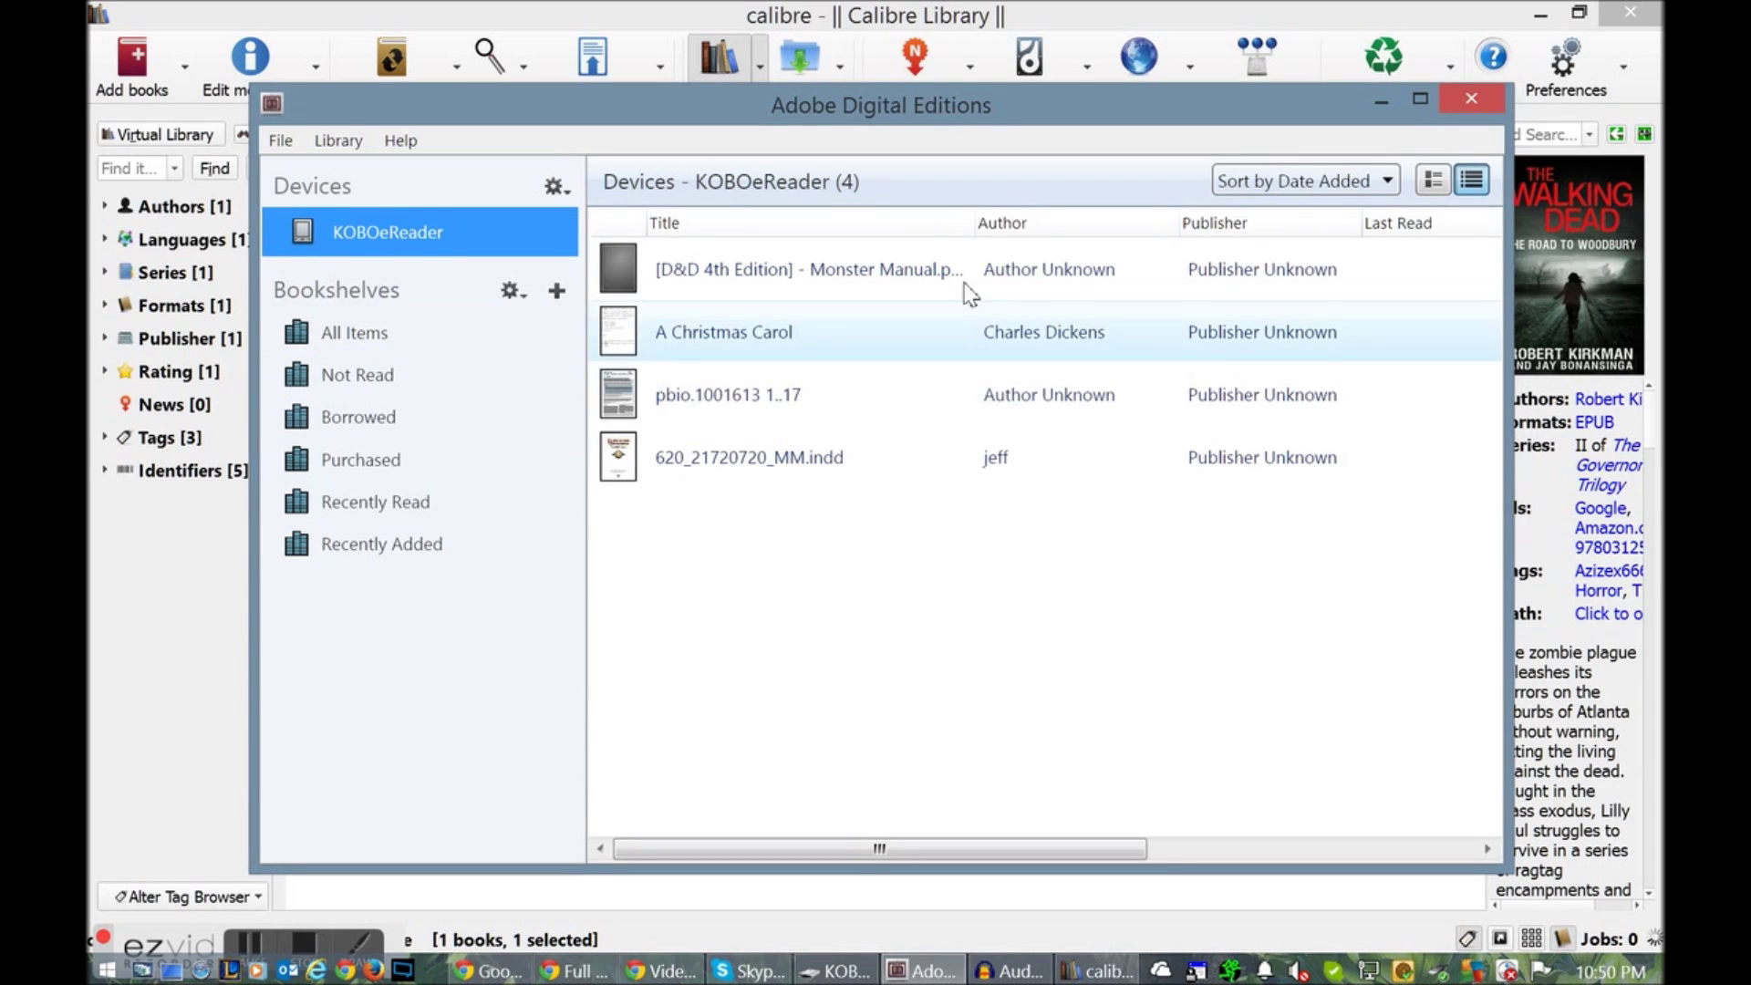
# Drag 'A Winter Dream' from All Items onto the KOBOeReader and confirm it now lists five books
pyautogui.click(386, 336)
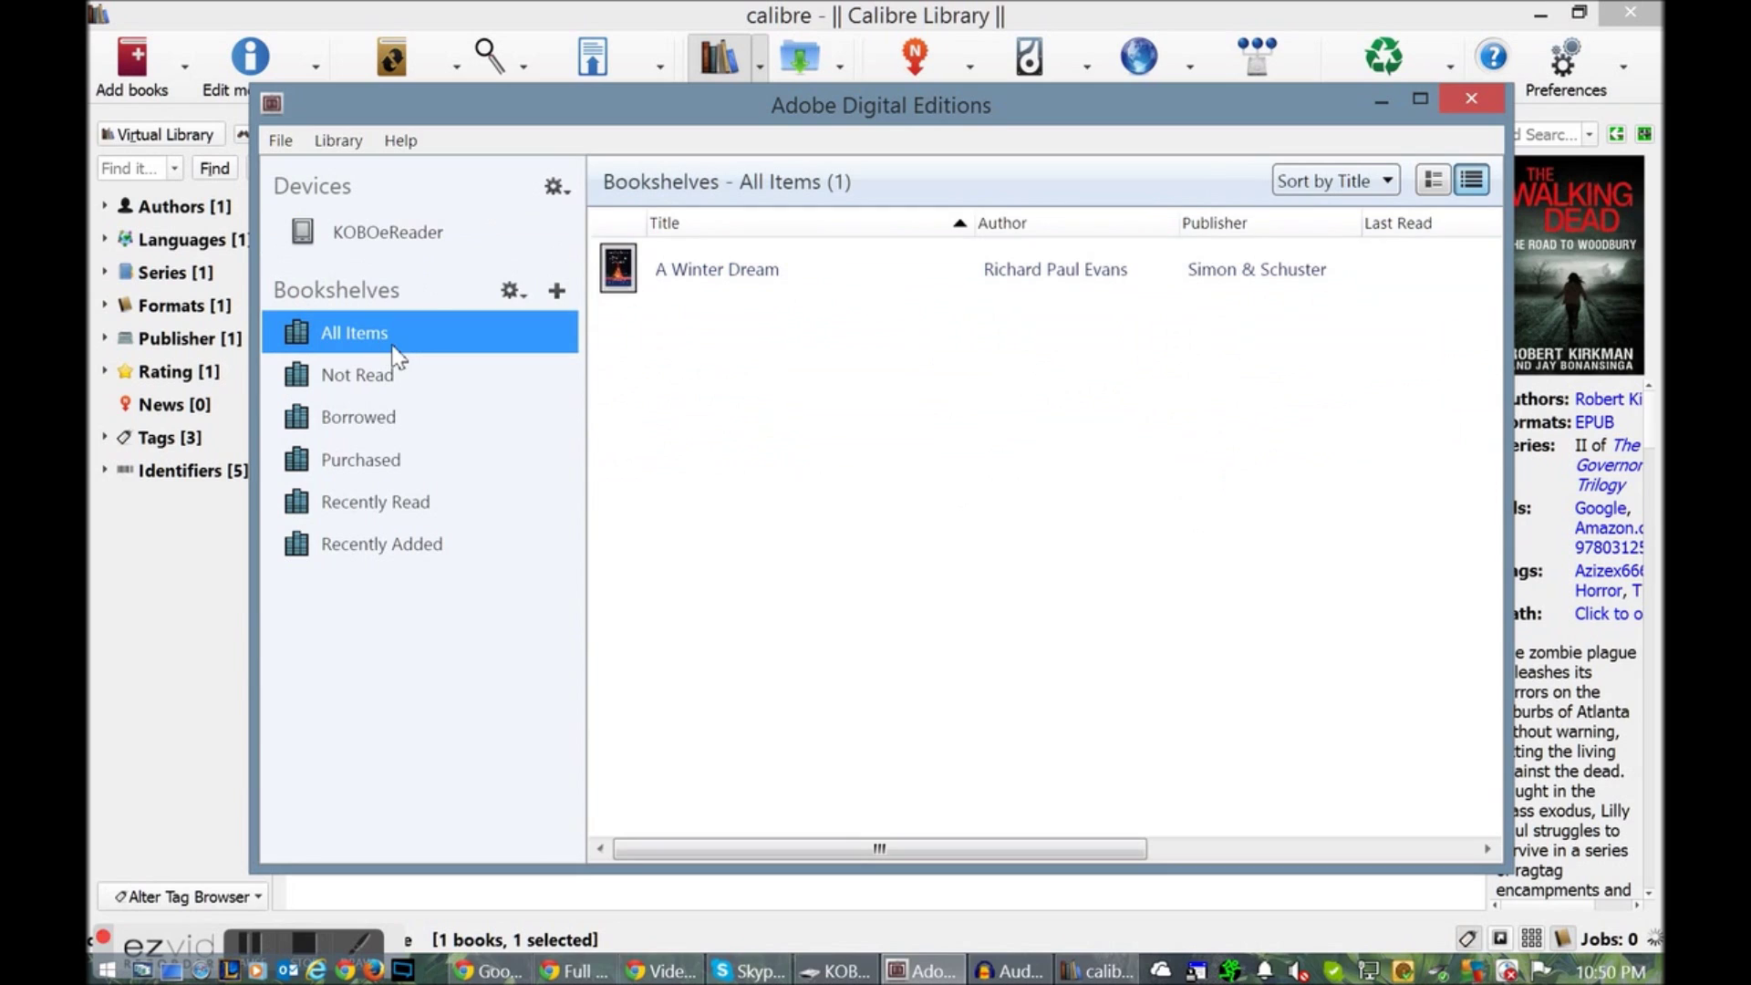
pyautogui.click(762, 270)
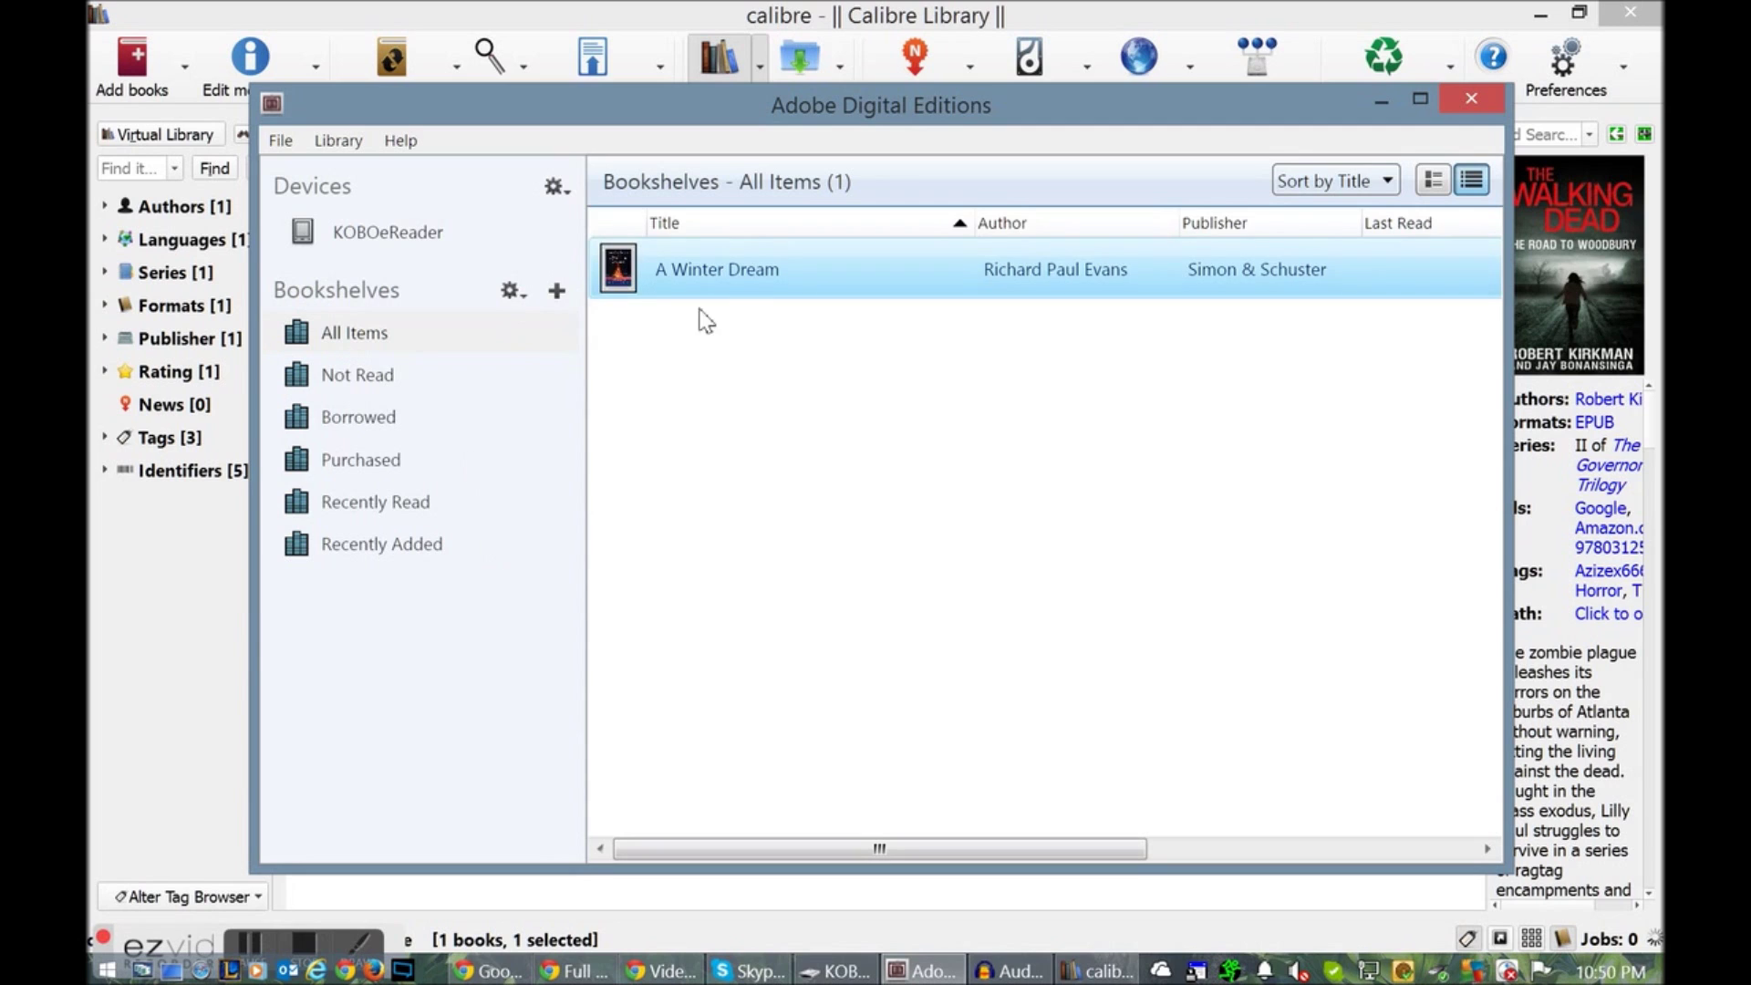
pyautogui.moveTo(668, 260); pyautogui.dragTo(369, 215)
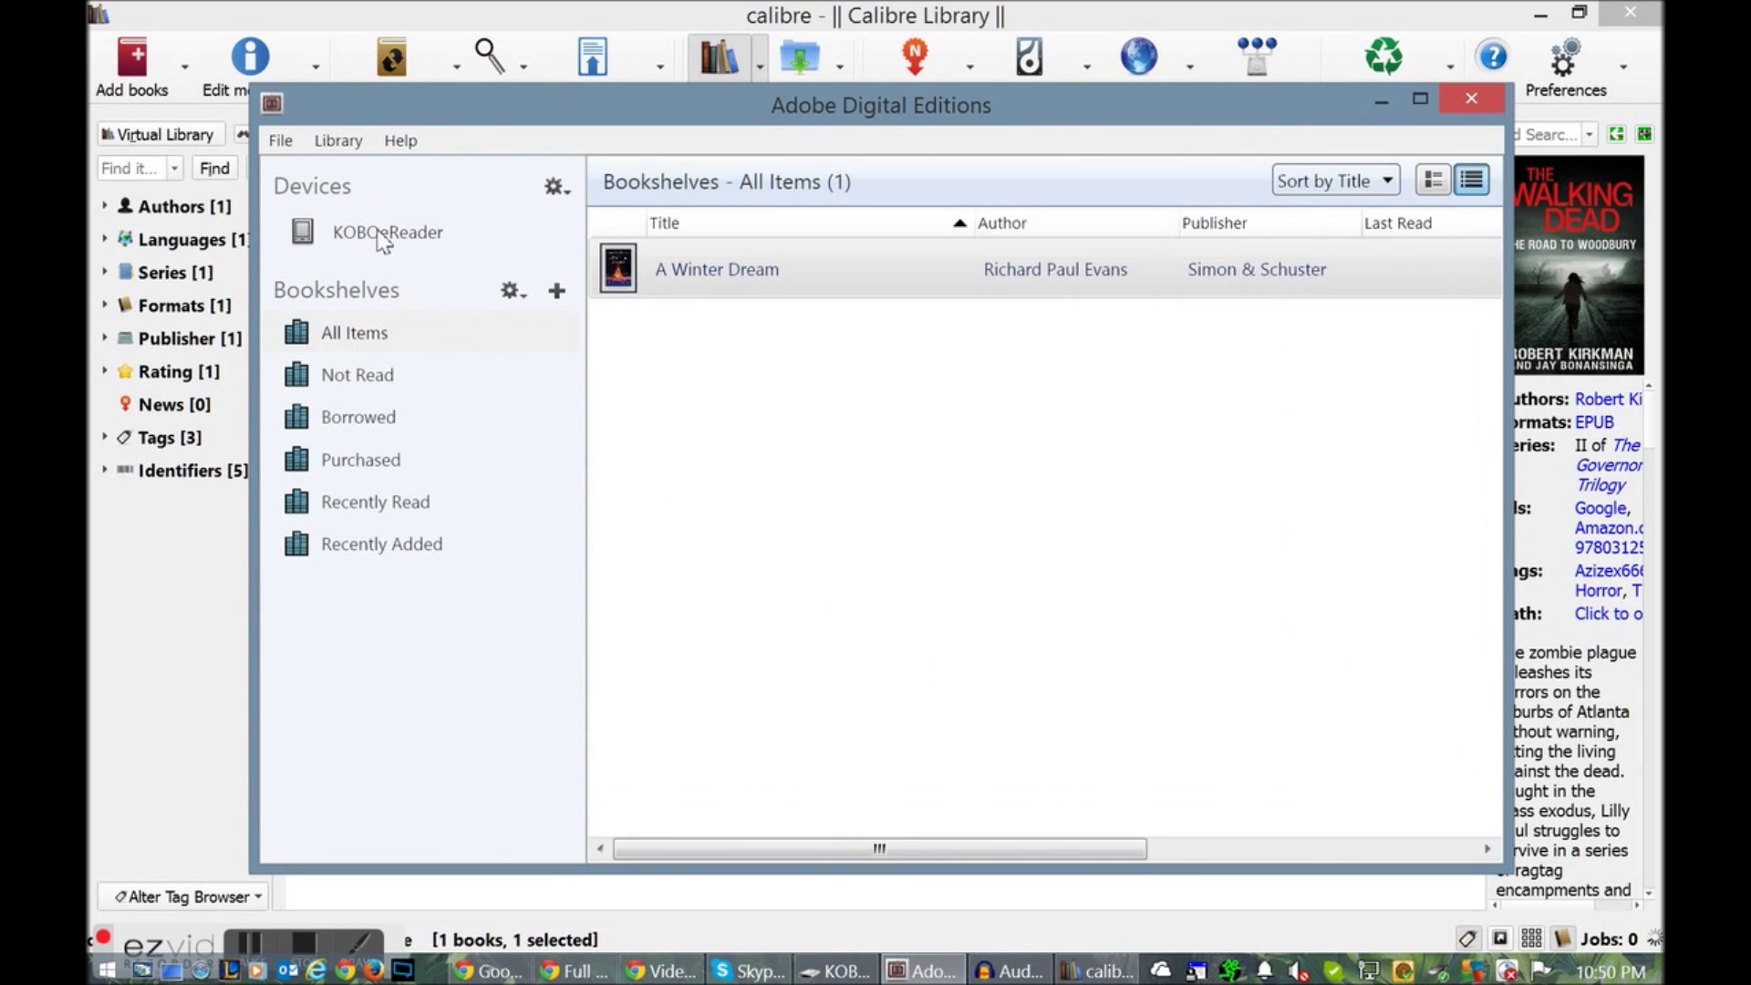
pyautogui.click(401, 231)
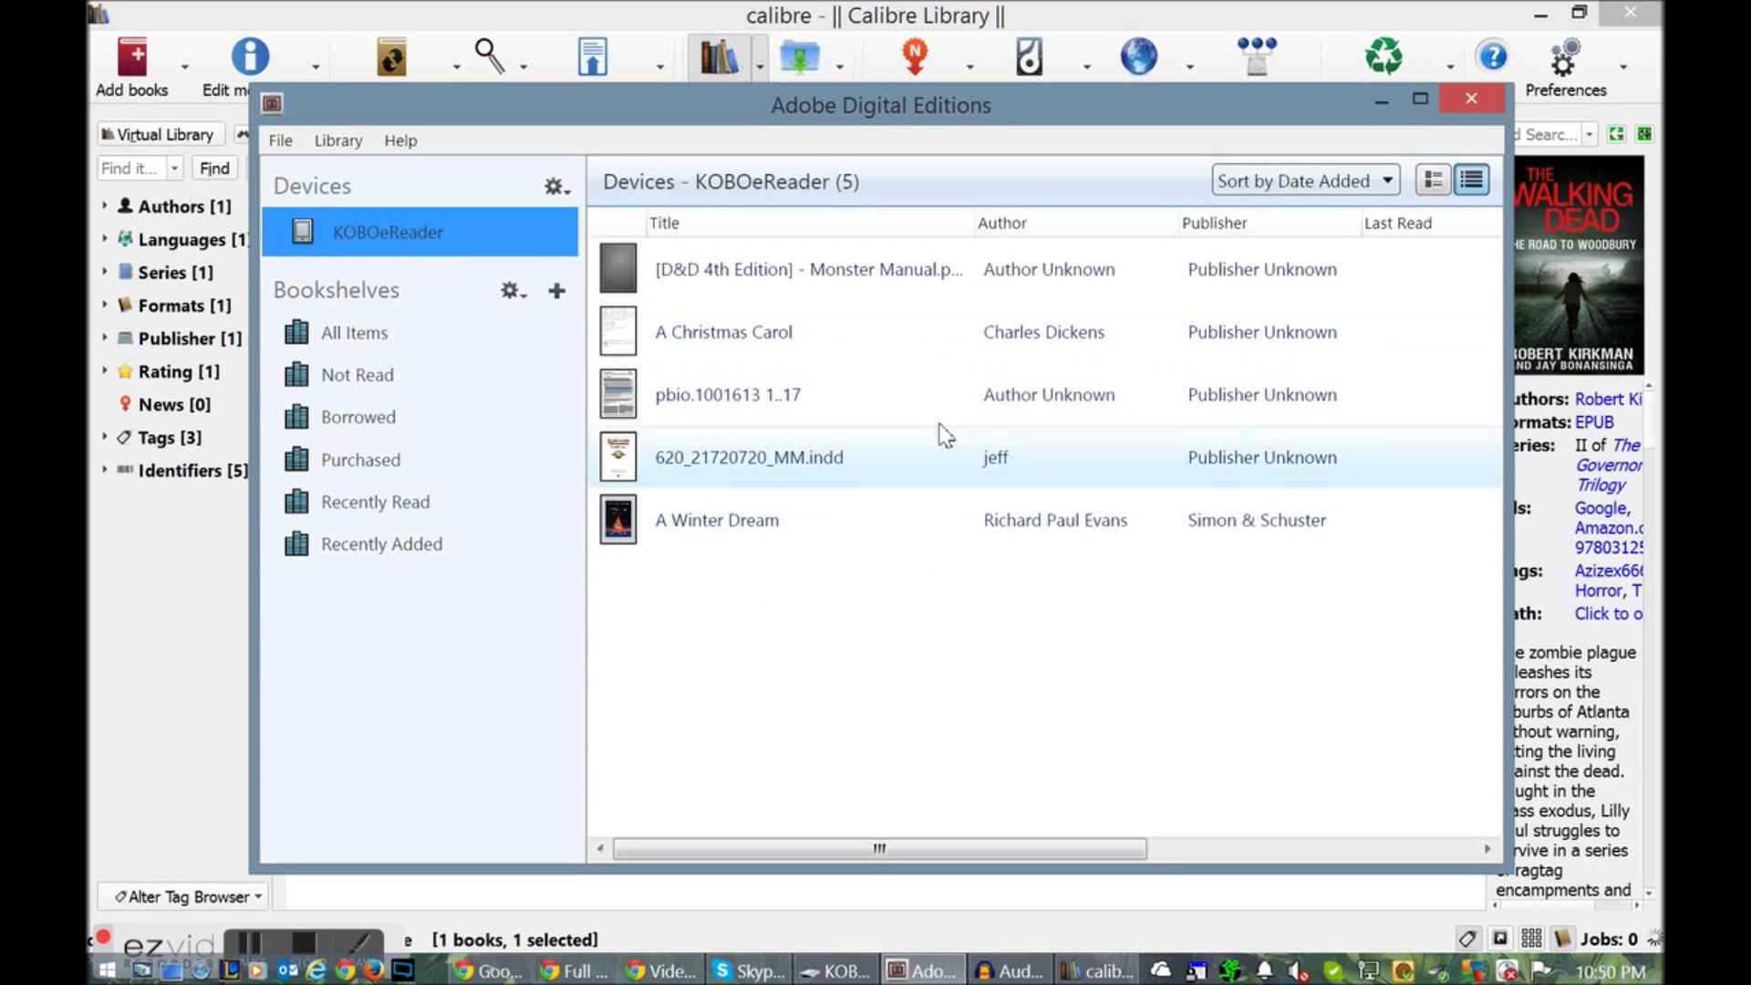
pyautogui.click(817, 276)
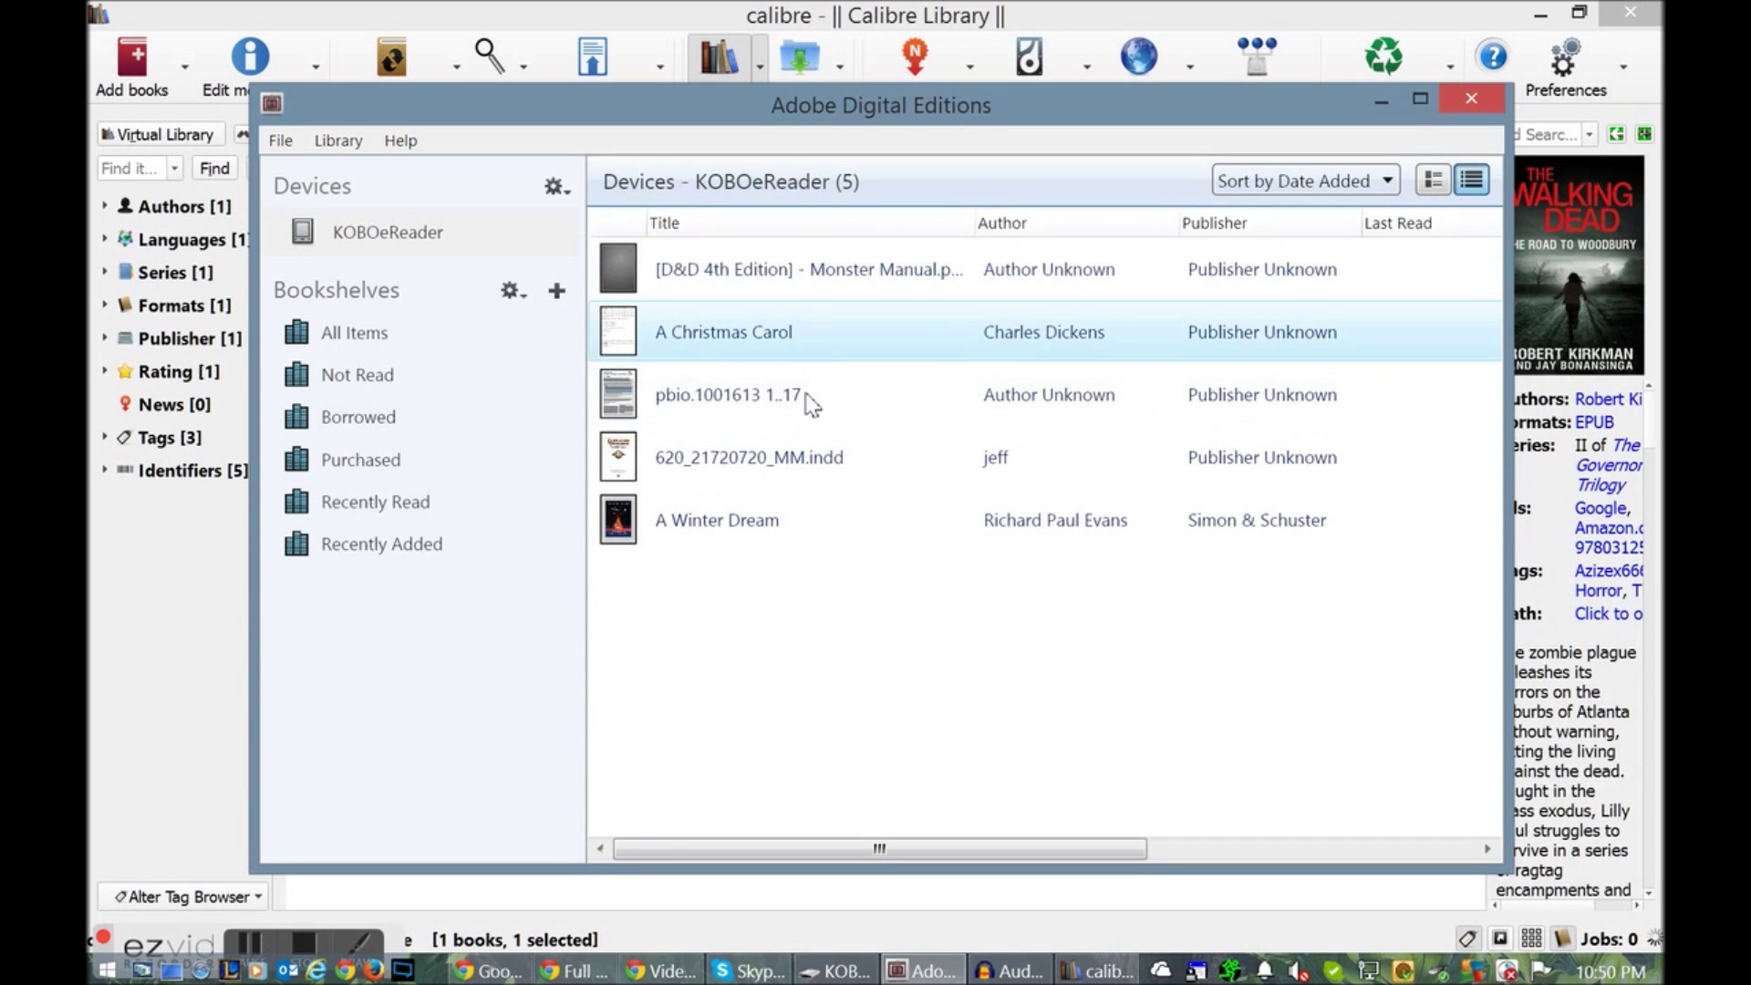
# Remove 'A Christmas Carol' from the KOBOeReader via Remove from Library, confirming the deletion
pyautogui.click(735, 266)
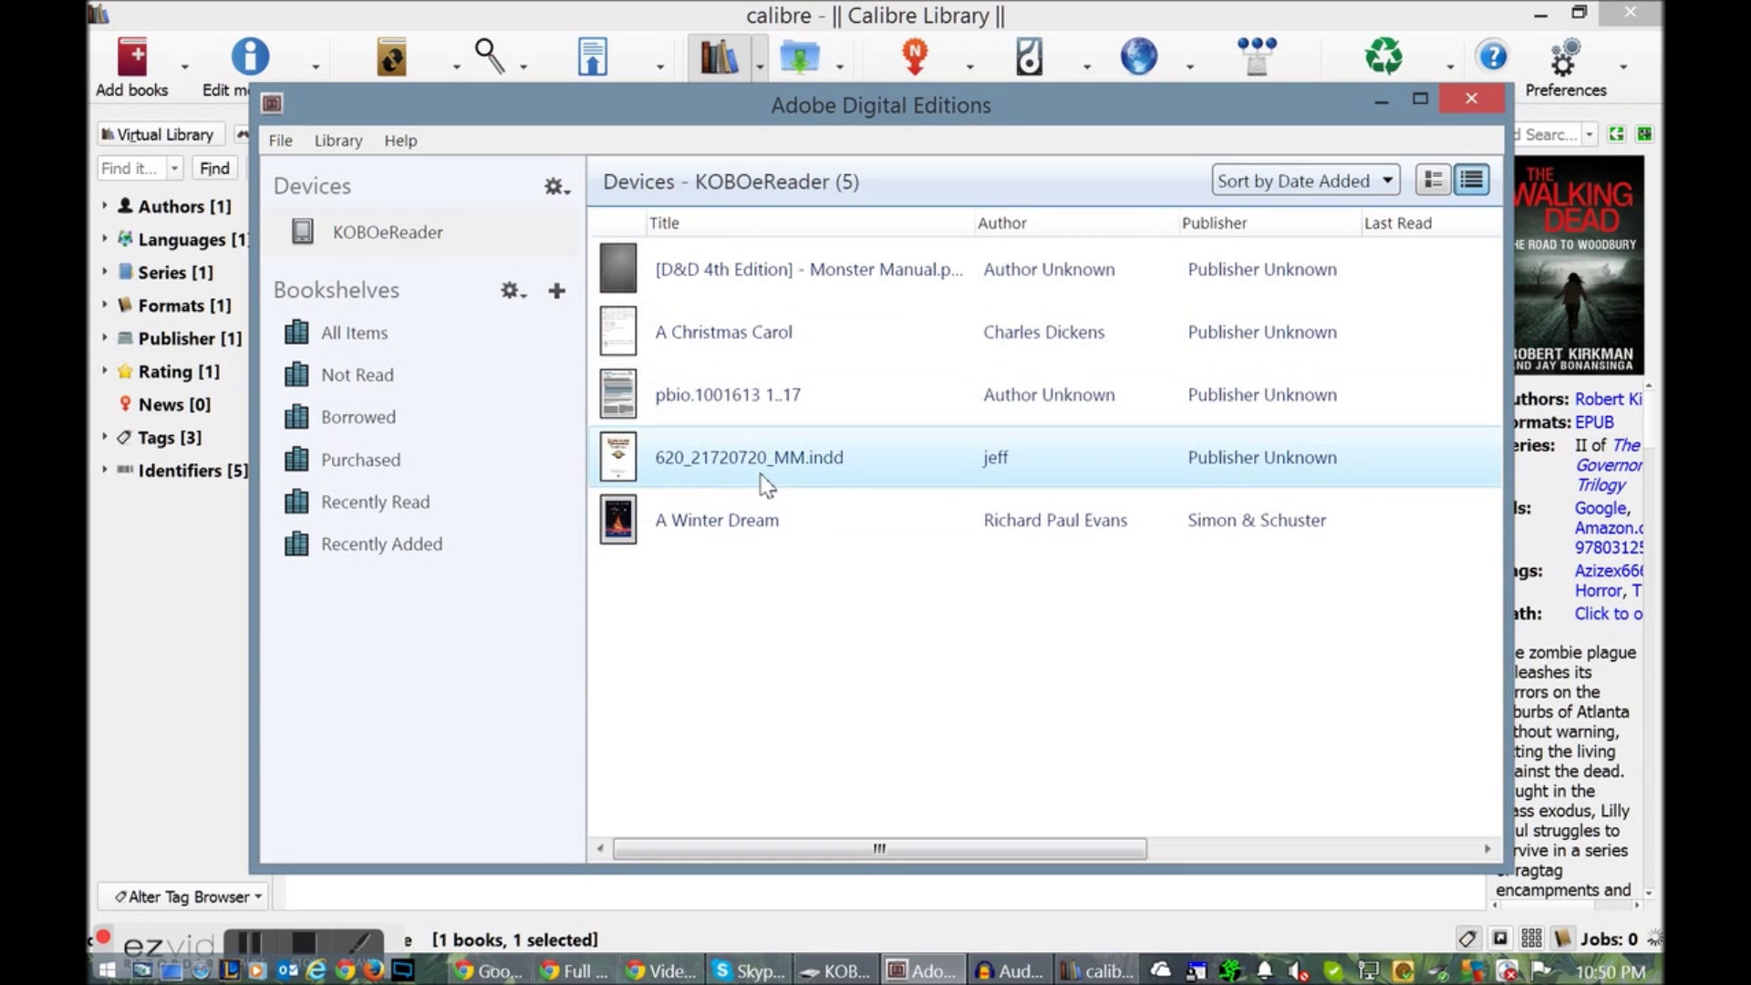
pyautogui.click(745, 476)
pyautogui.click(746, 515)
pyautogui.click(741, 395)
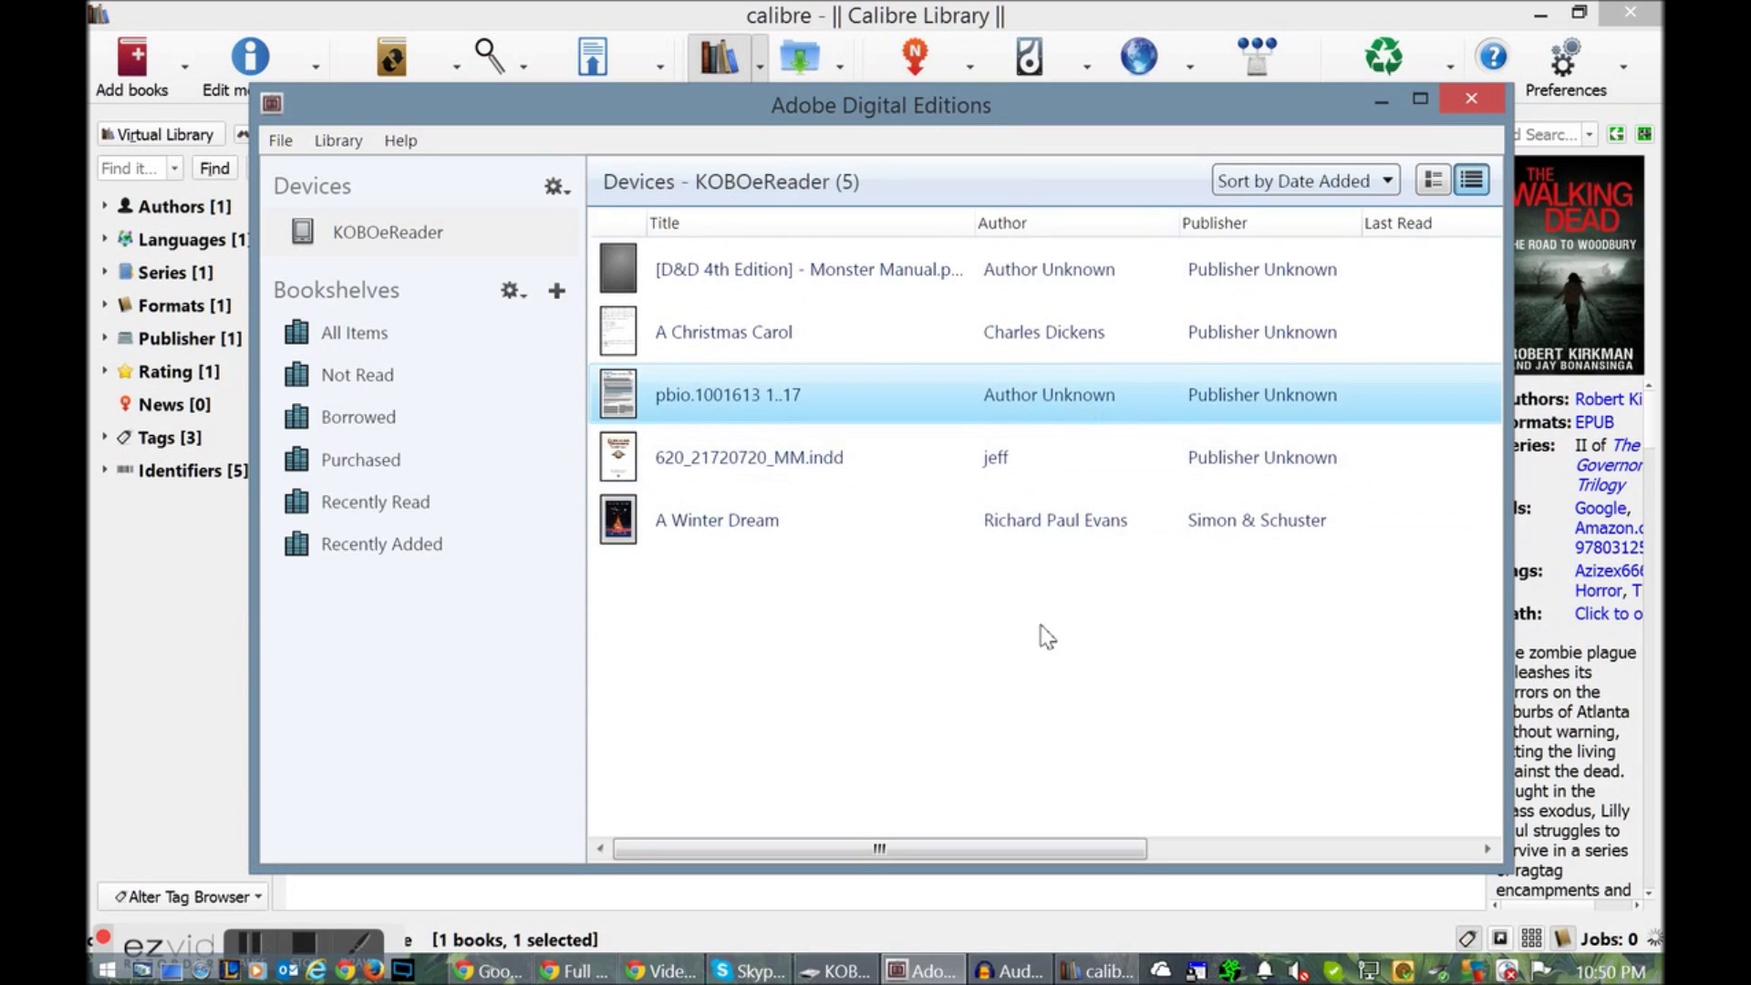
pyautogui.click(755, 340)
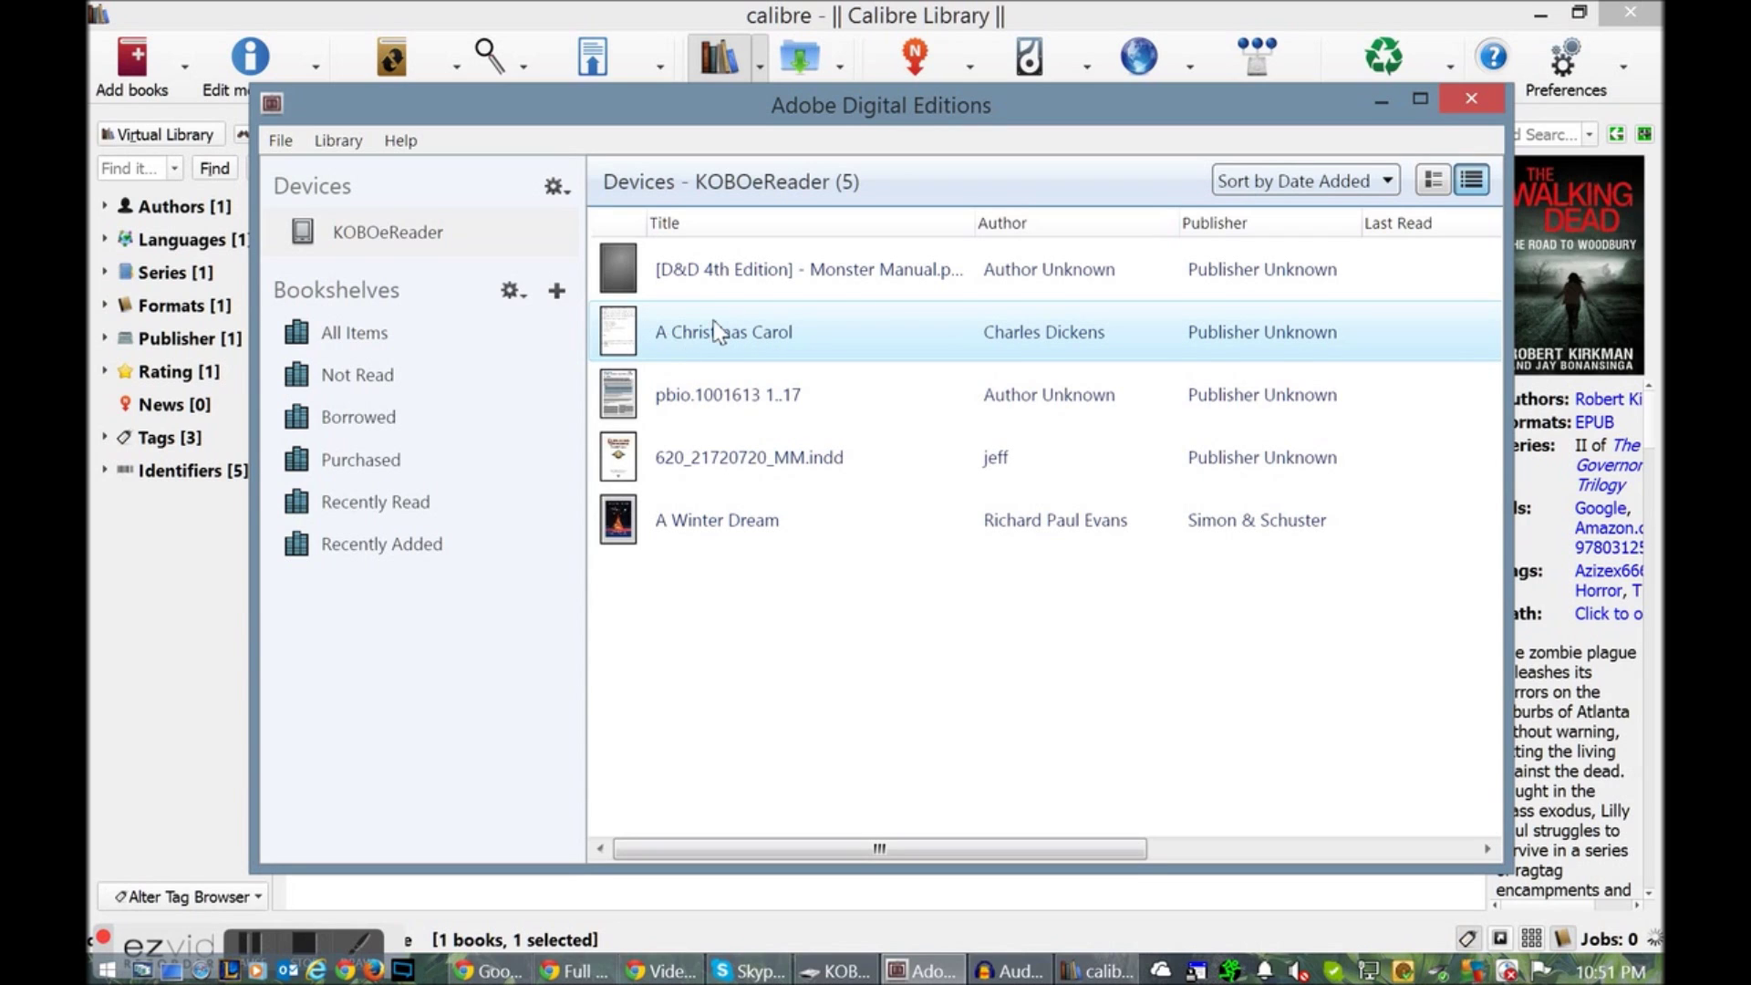
pyautogui.rightClick(716, 330)
pyautogui.moveTo(841, 447)
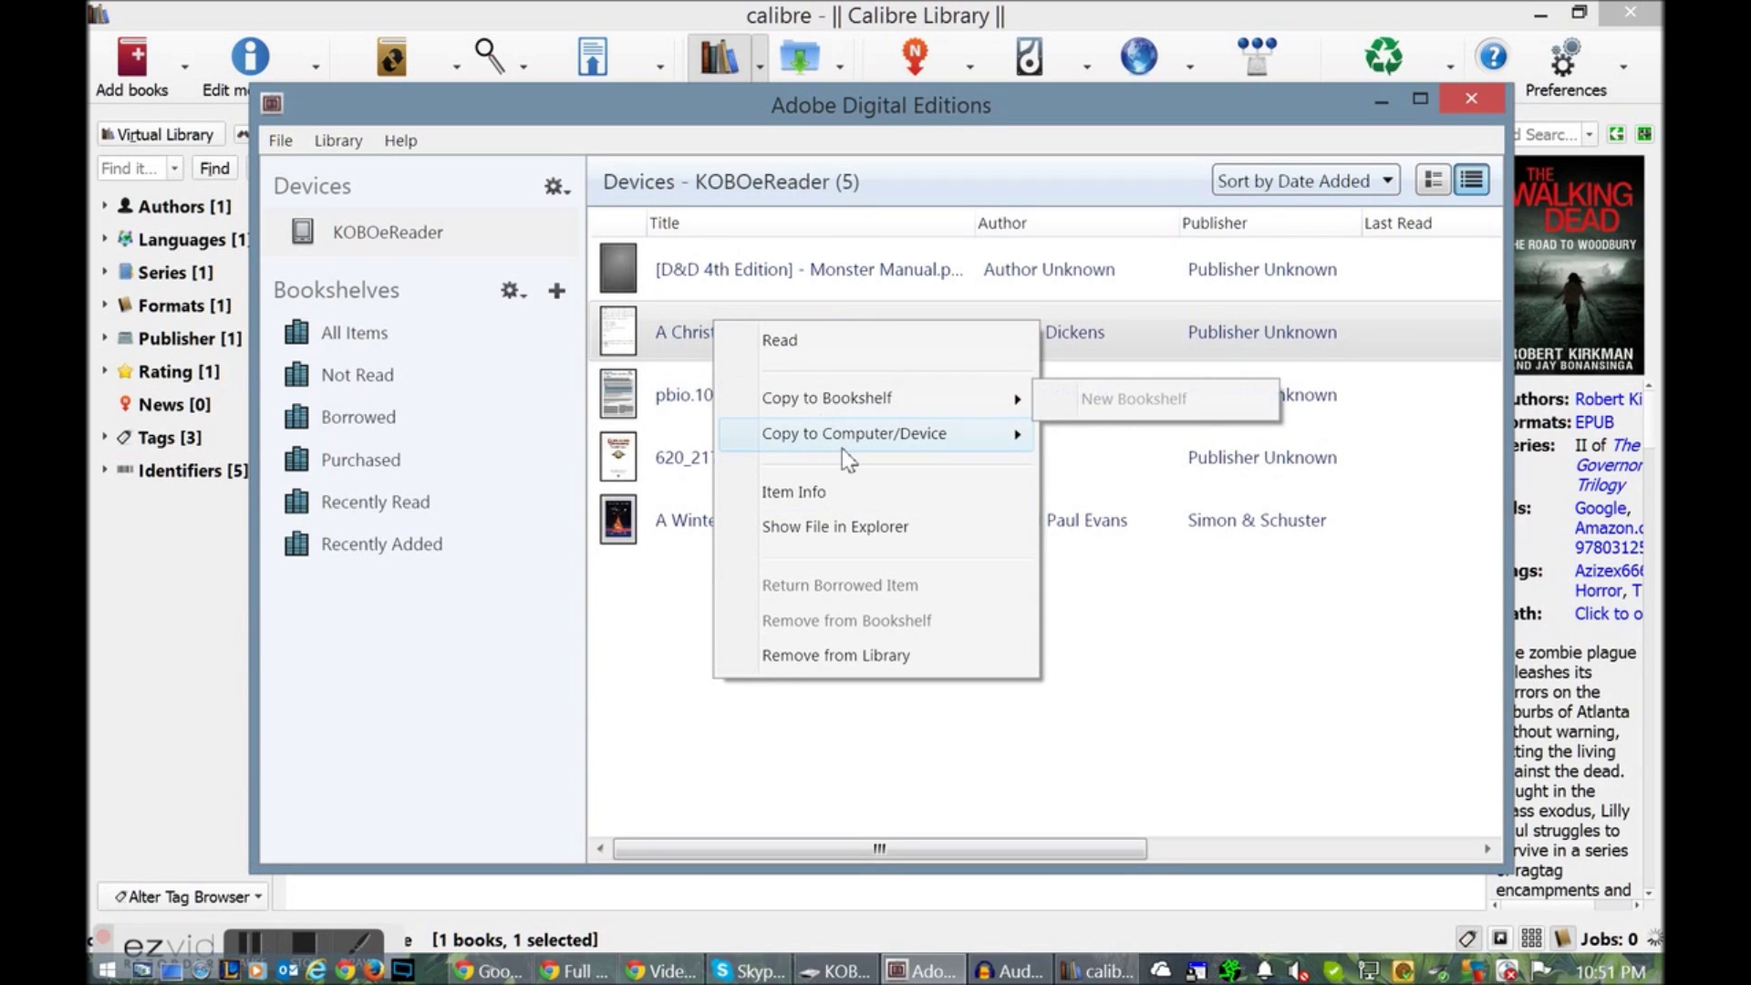
pyautogui.click(838, 654)
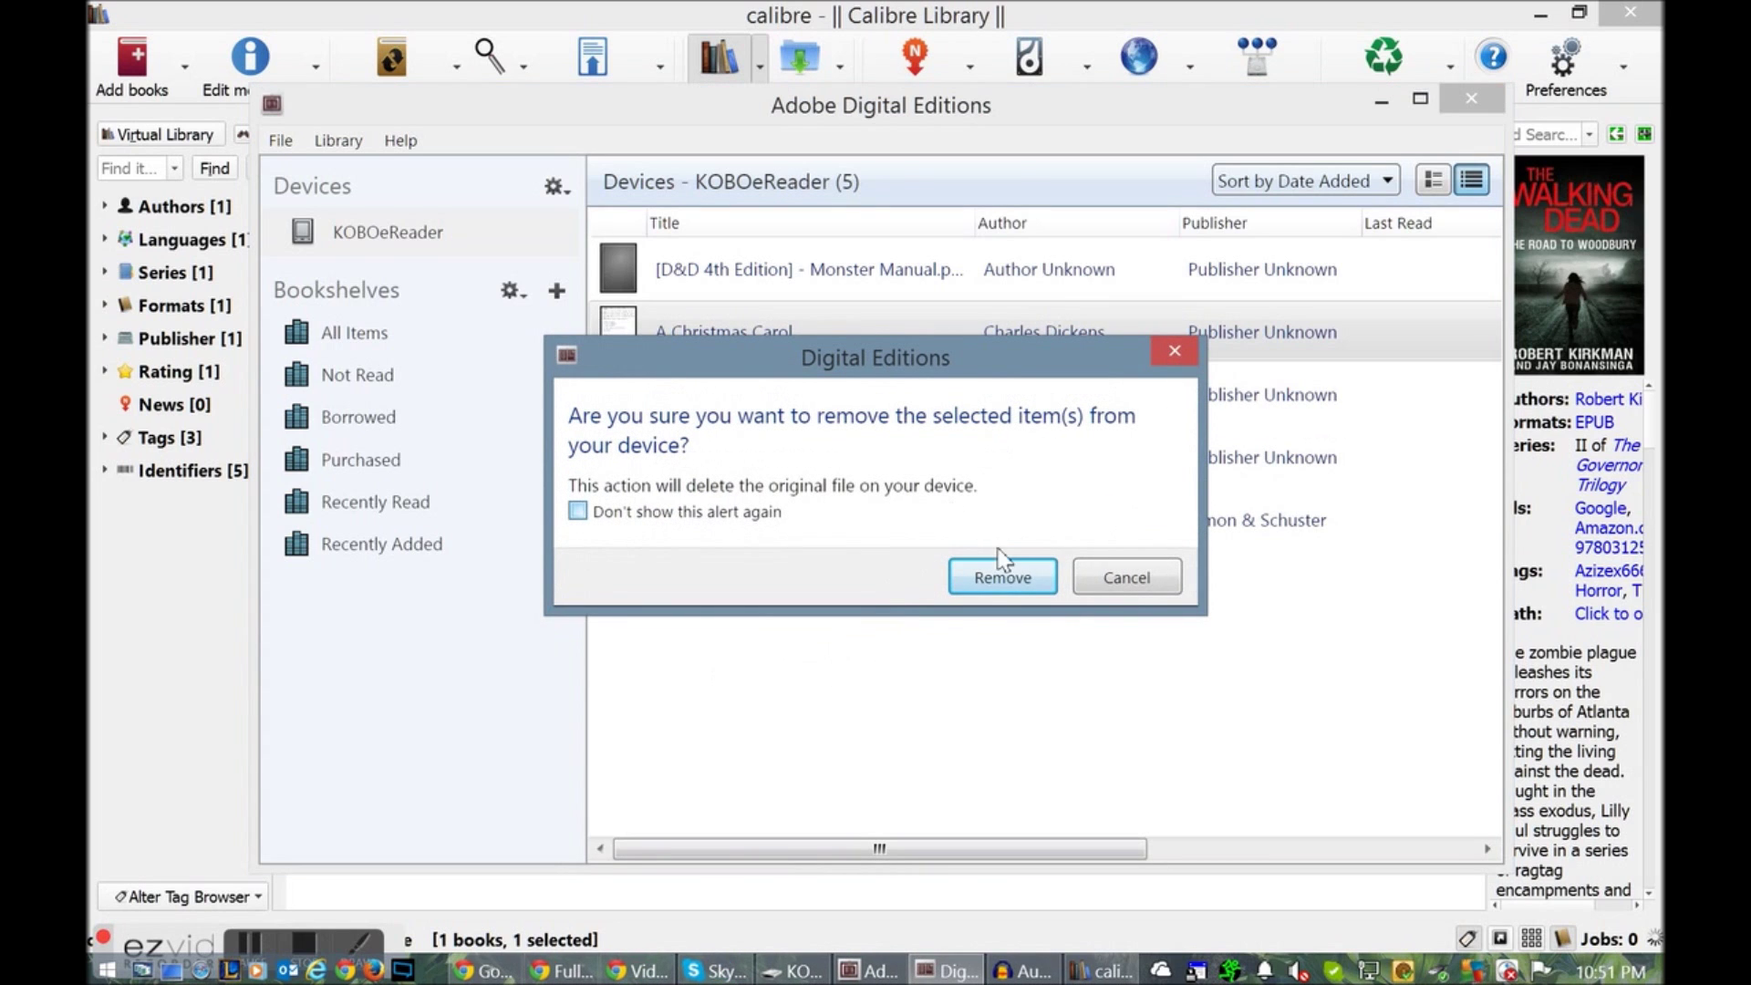
pyautogui.click(1010, 571)
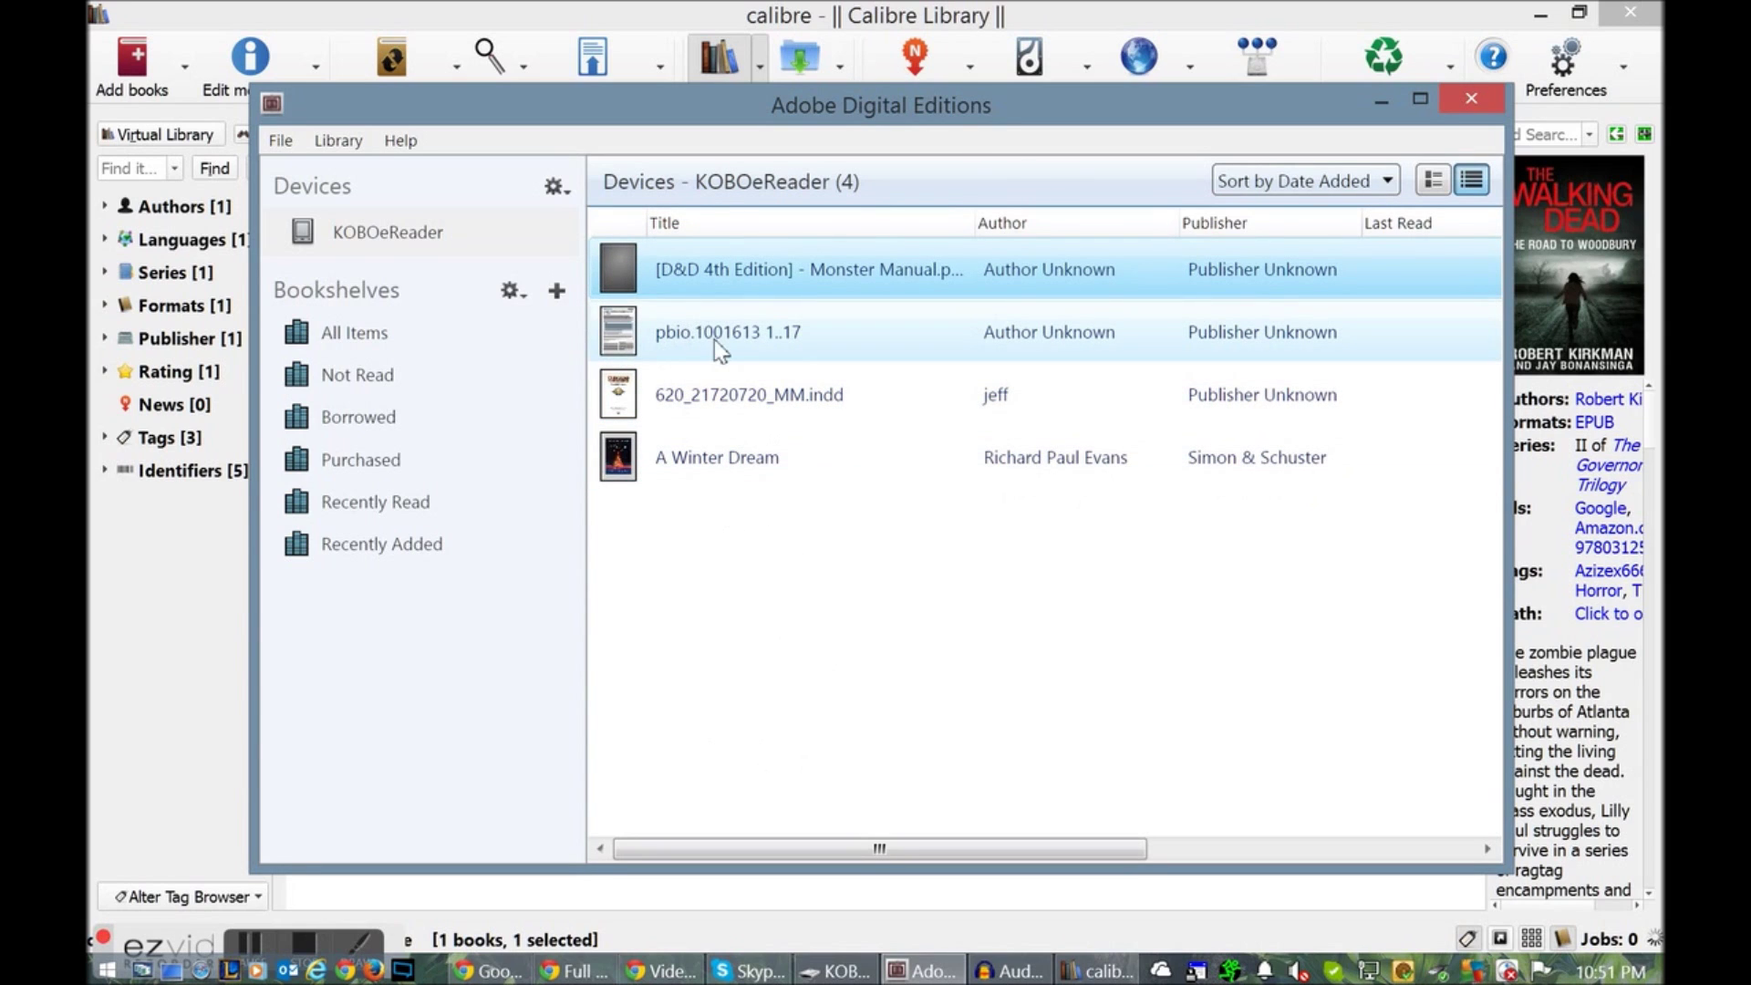
# Select the four remaining books on the device, then switch to the KOBOeReader drive window
pyautogui.keyDown('shift'); pyautogui.click(745, 445); pyautogui.keyUp('shift')
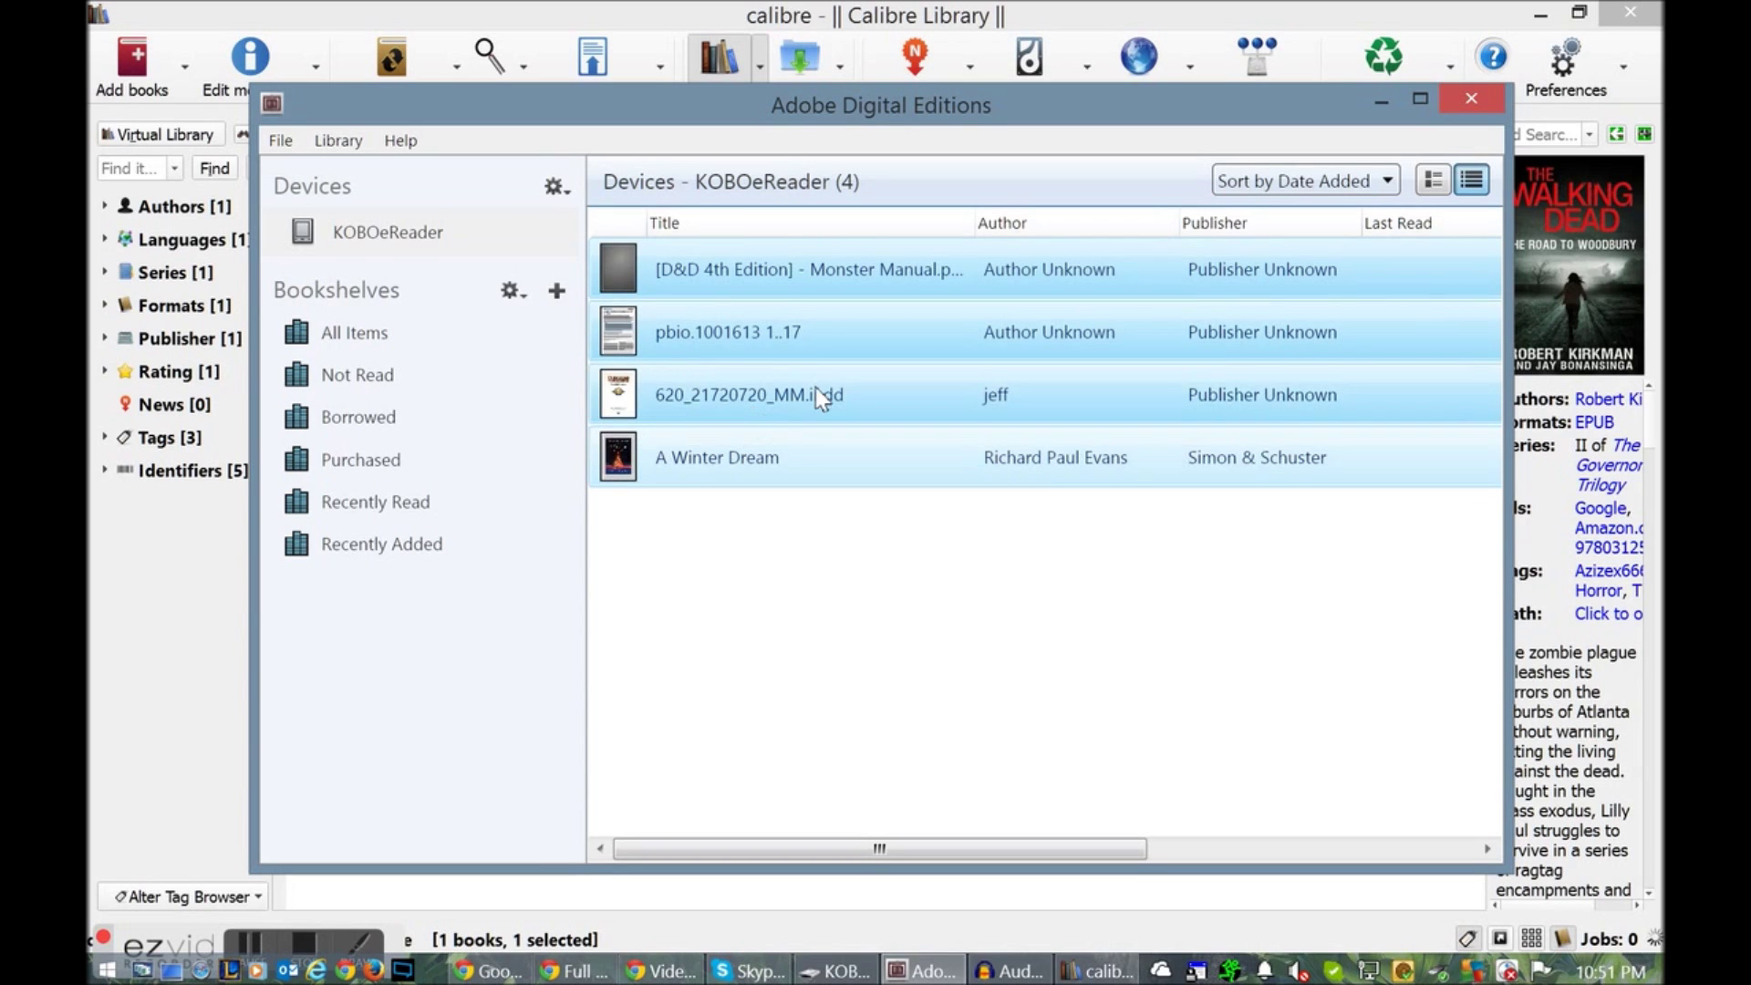
pyautogui.rightClick(757, 277)
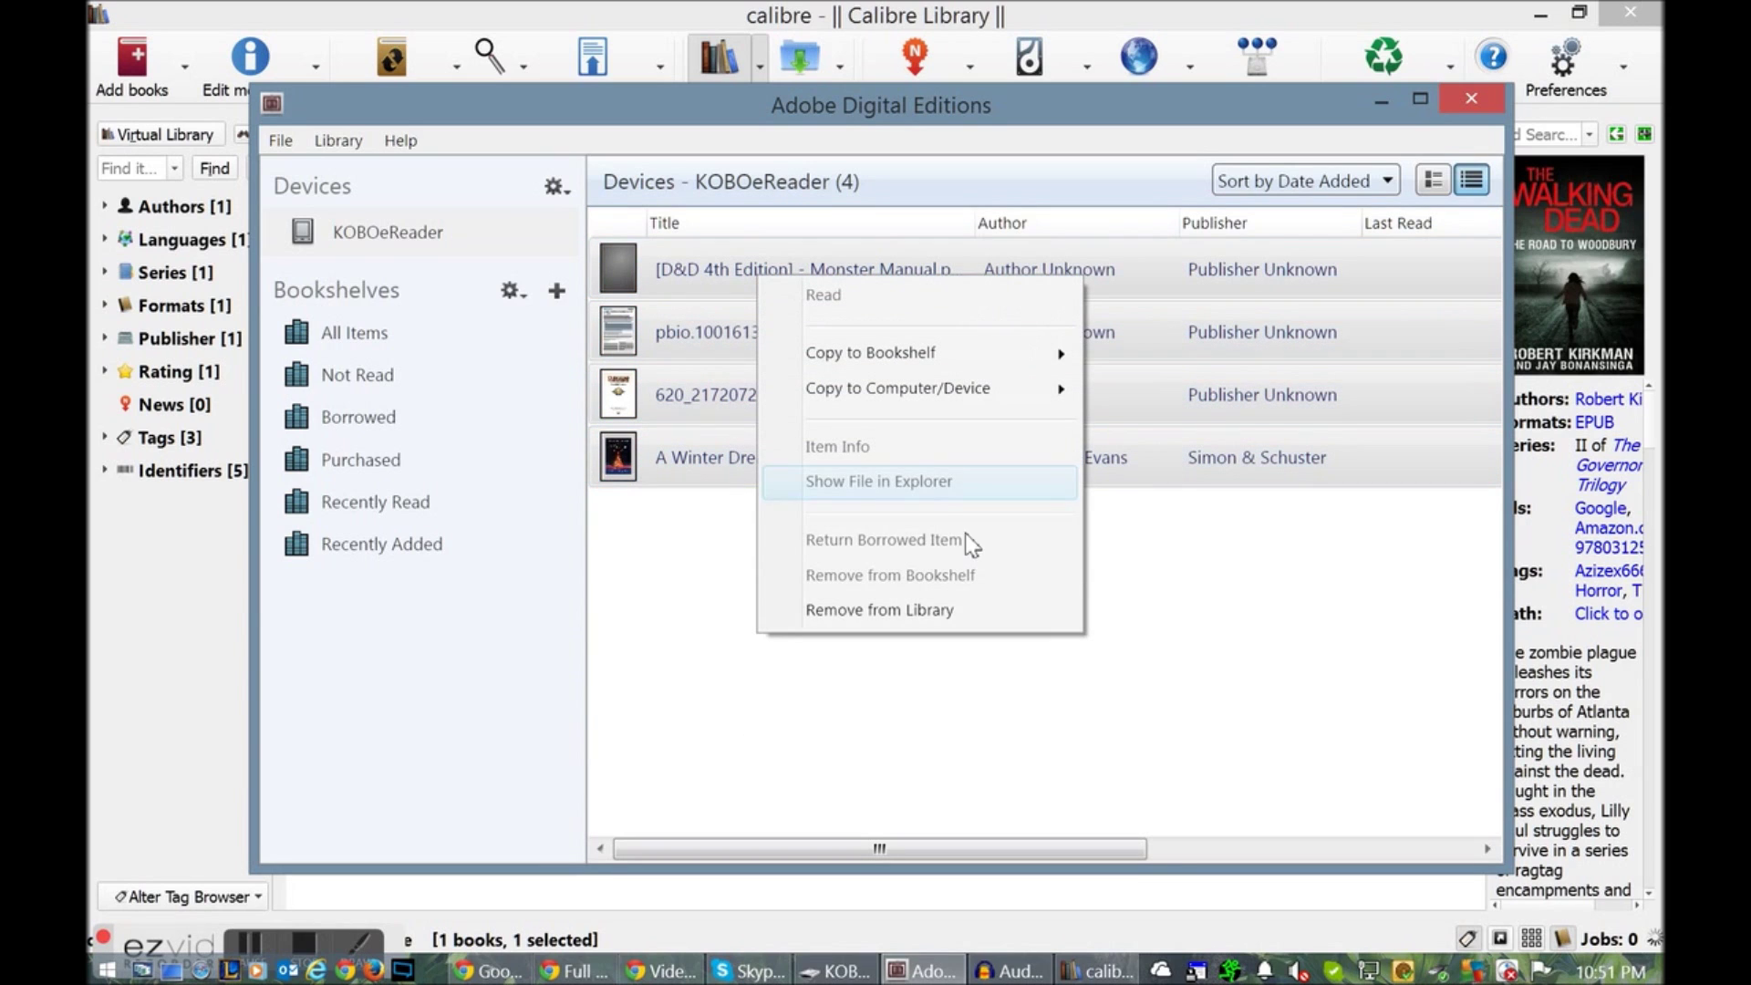
pyautogui.click(780, 846)
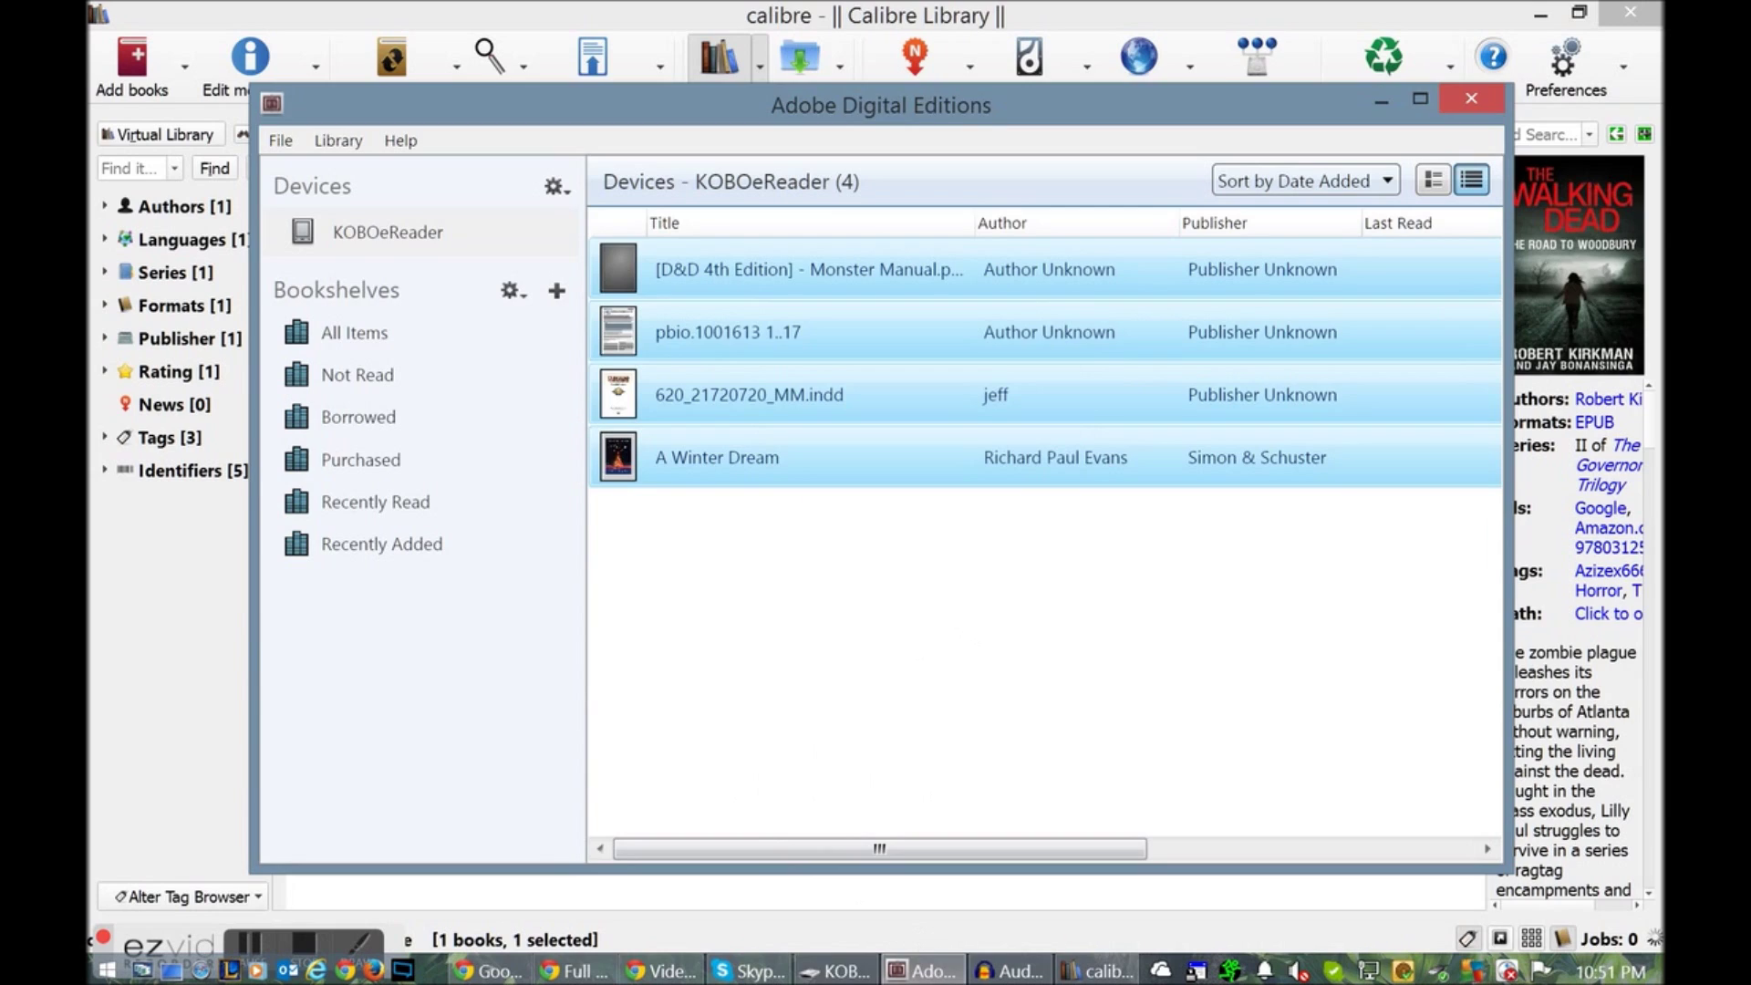
pyautogui.moveTo(837, 970)
pyautogui.click(855, 735)
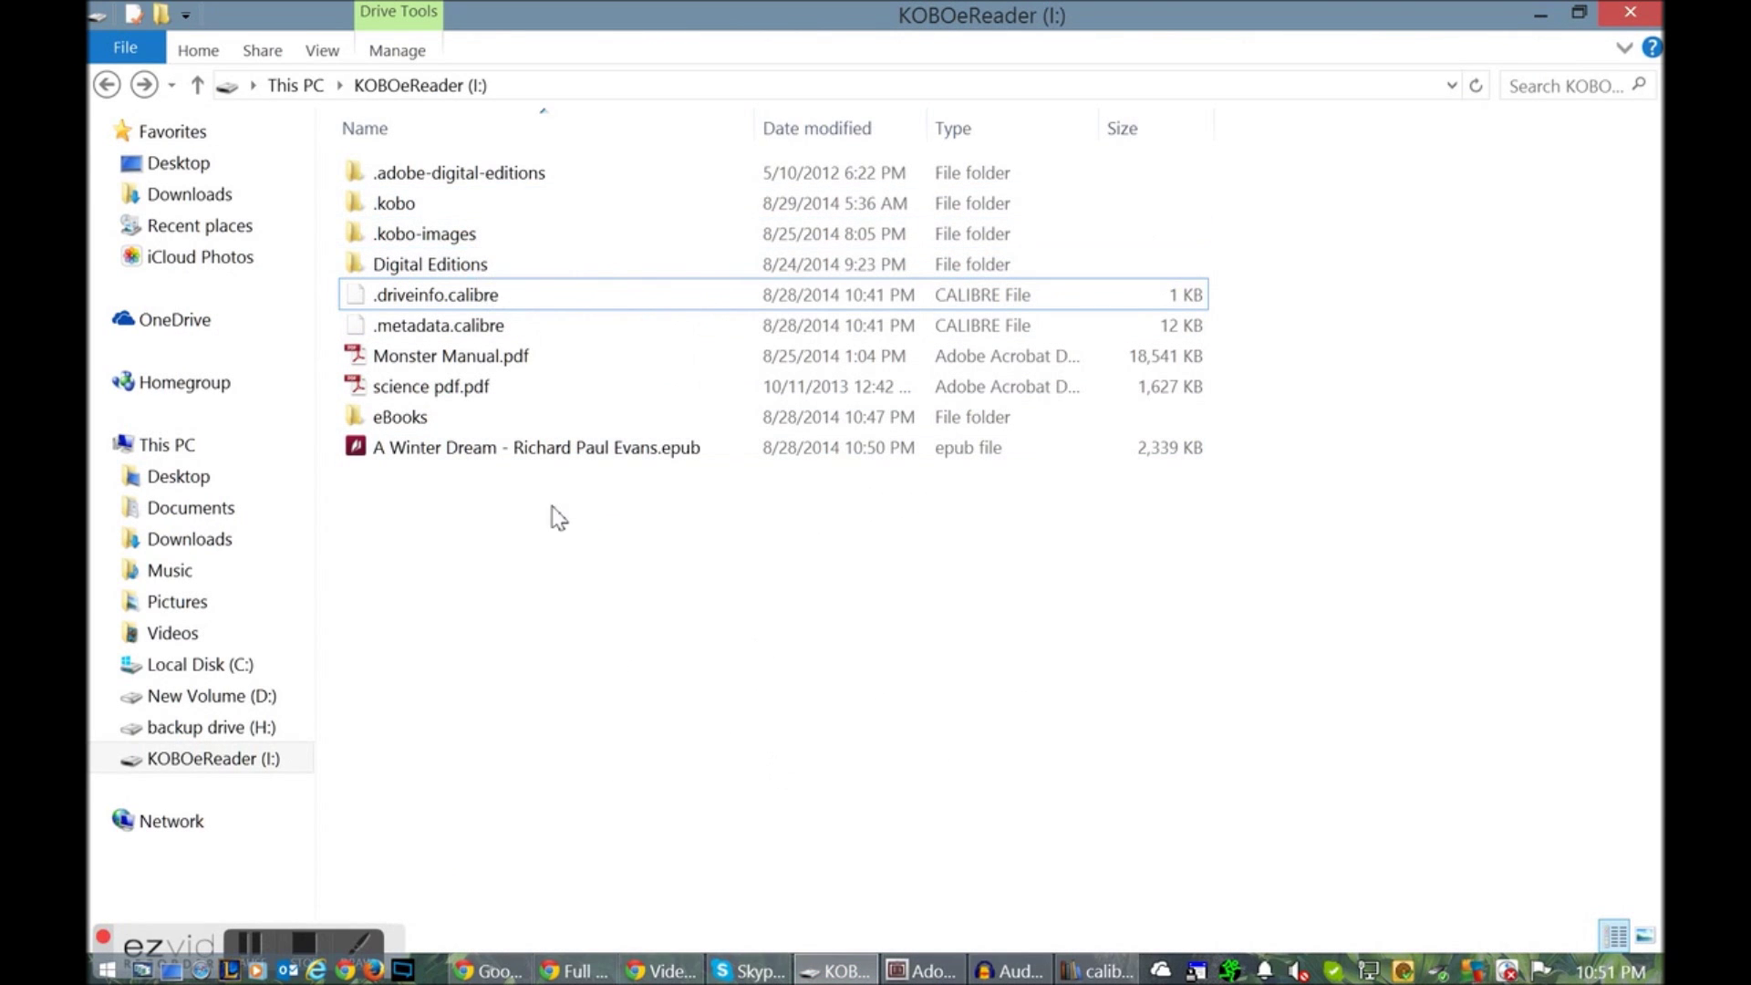
# Open the eBooks folder on the KOBOeReader (I:) drive, showing the Kirkman, Robert folder
pyautogui.doubleClick(486, 423)
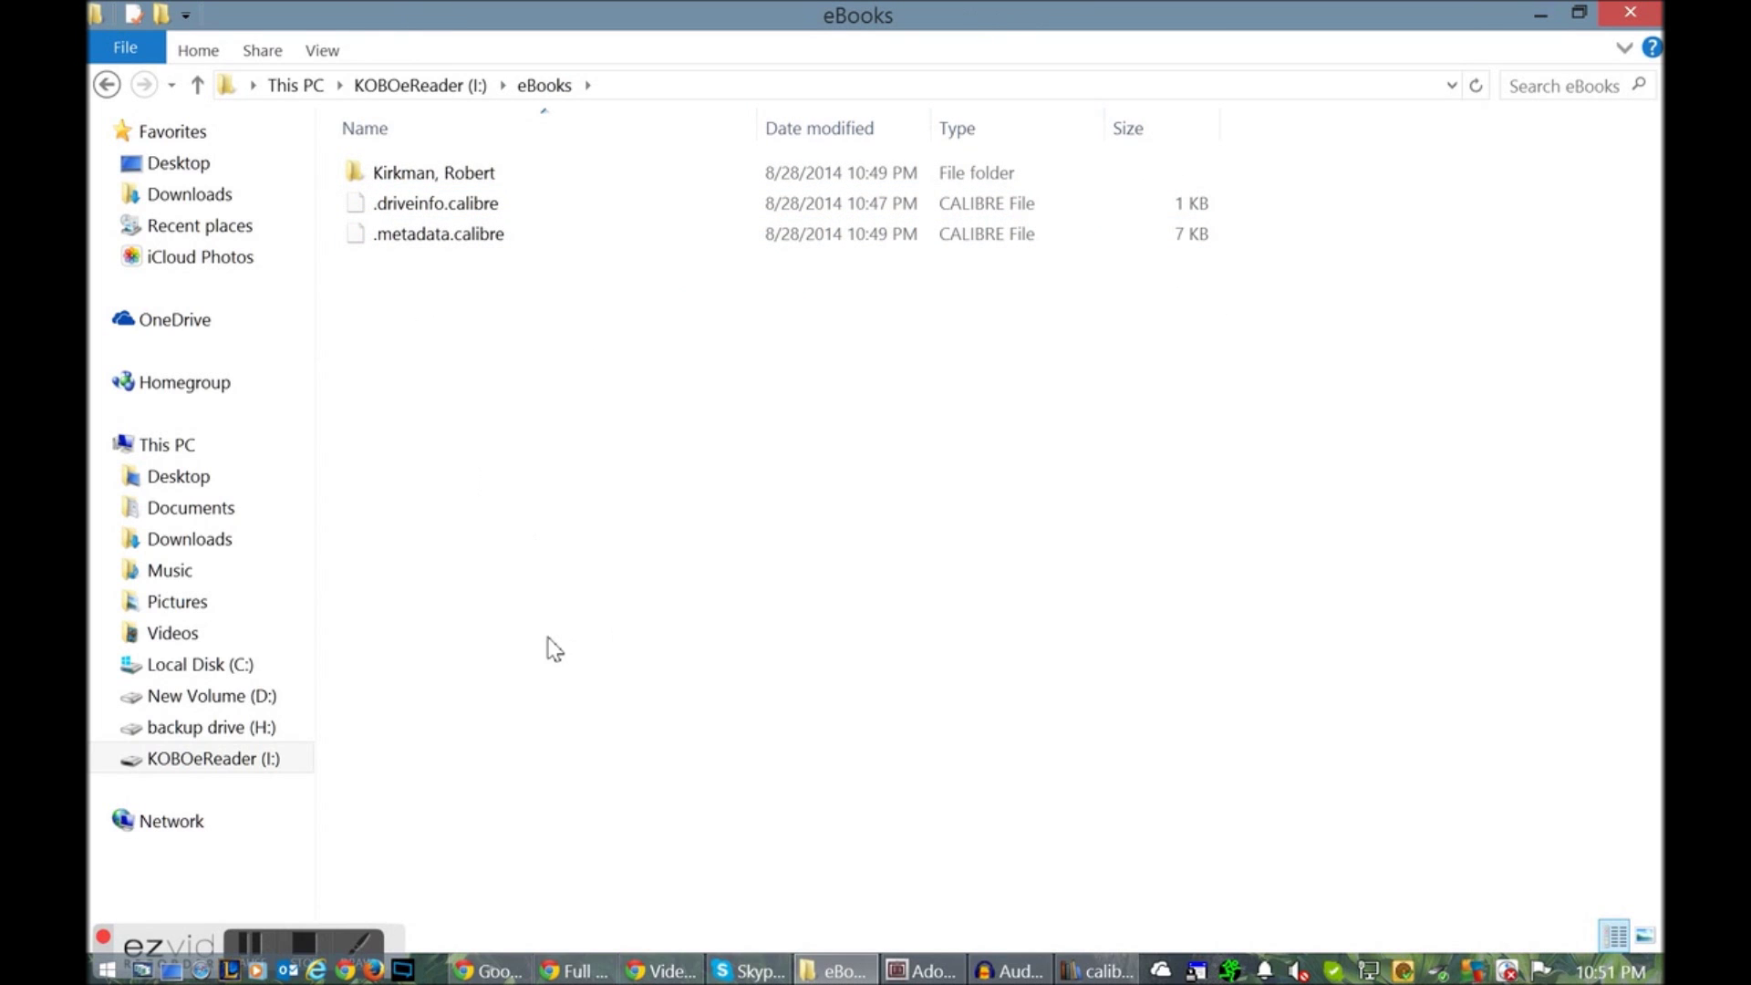
pyautogui.click(106, 84)
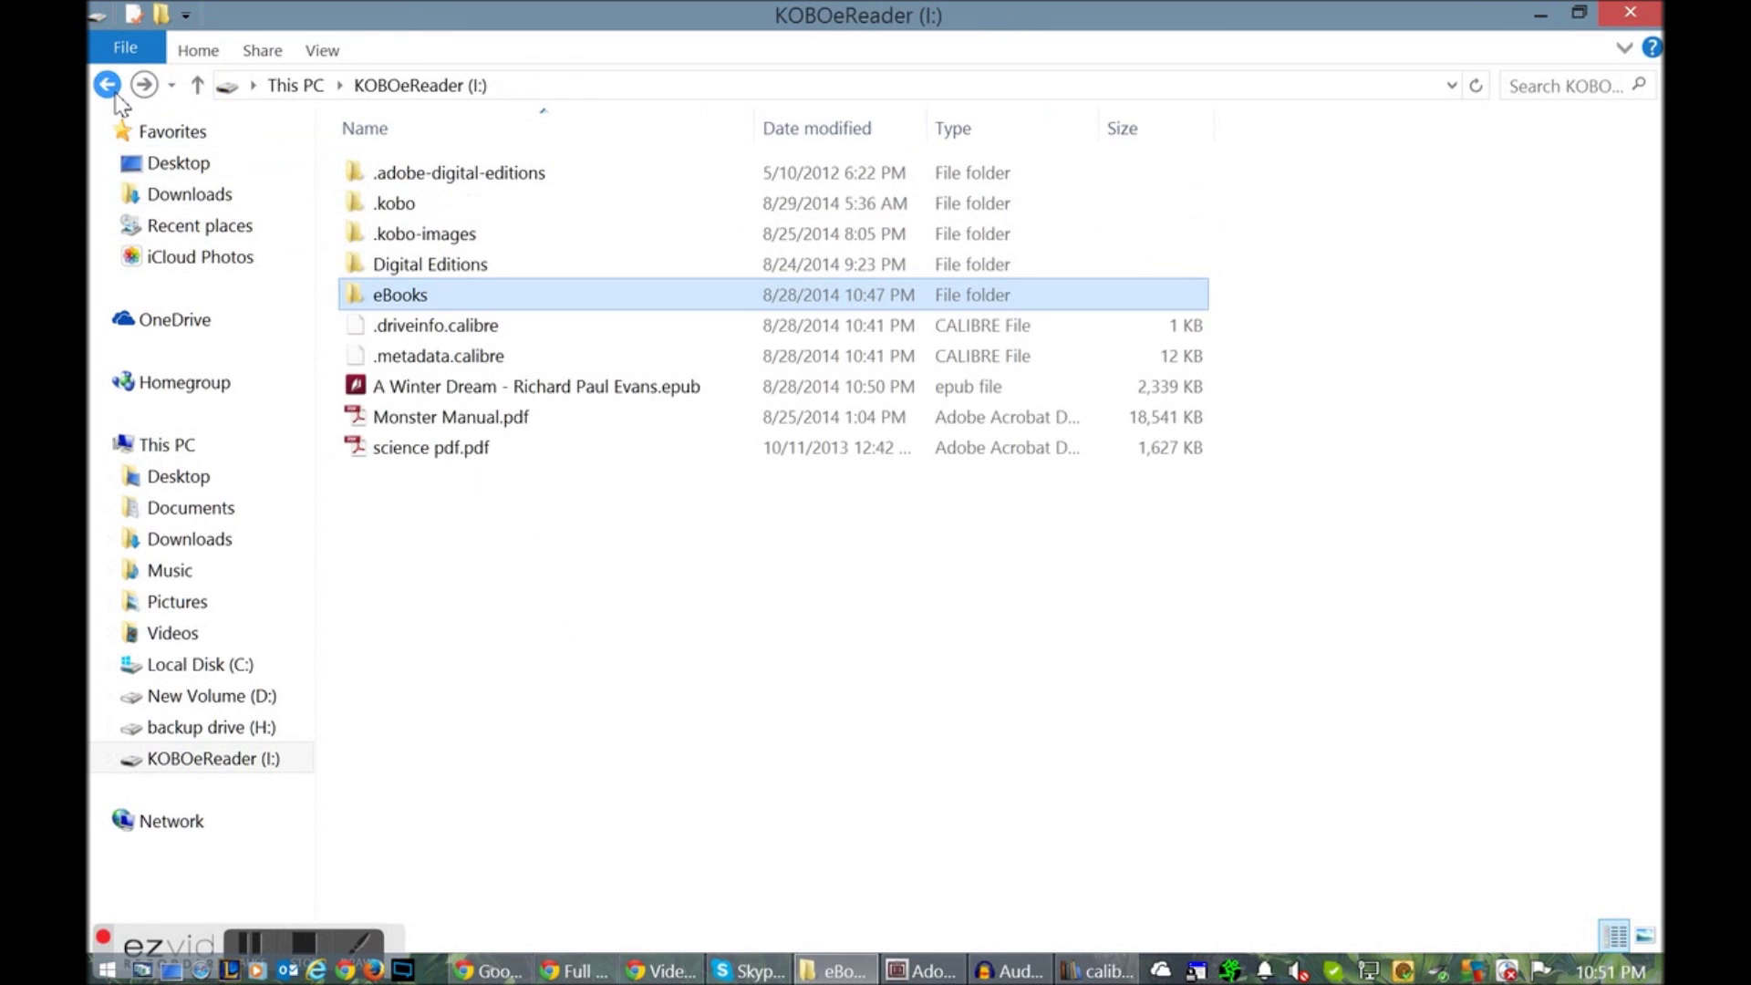
pyautogui.click(611, 527)
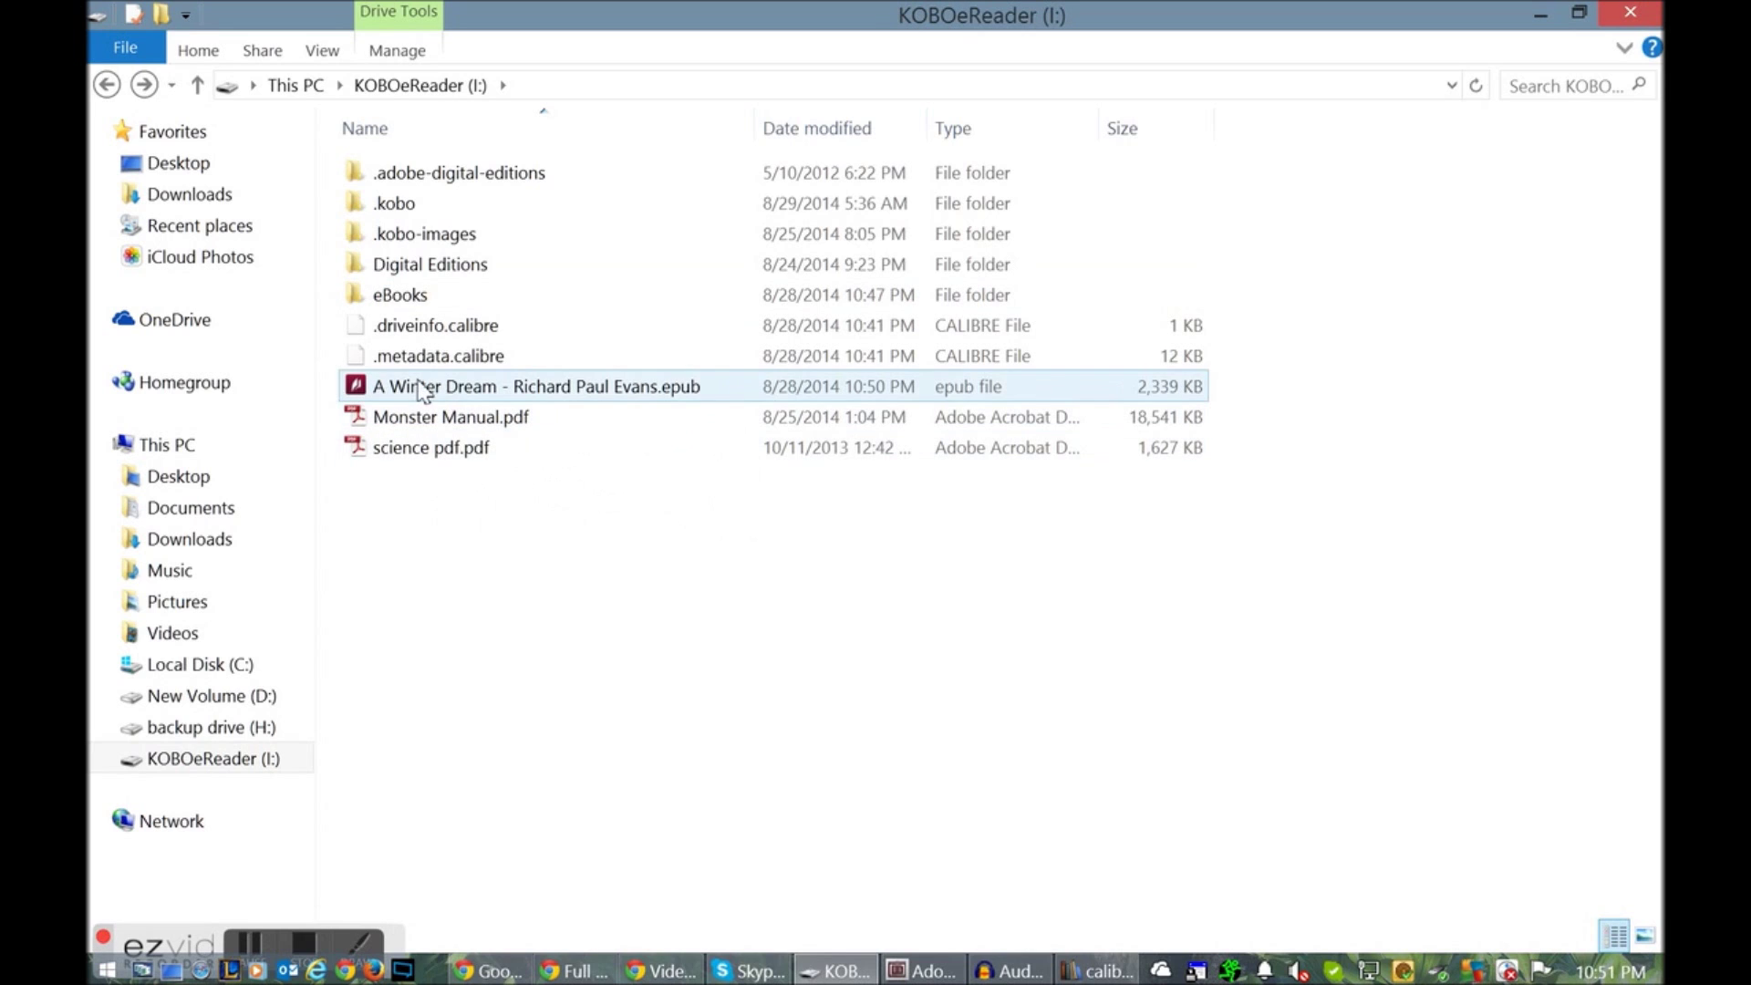
pyautogui.doubleClick(442, 298)
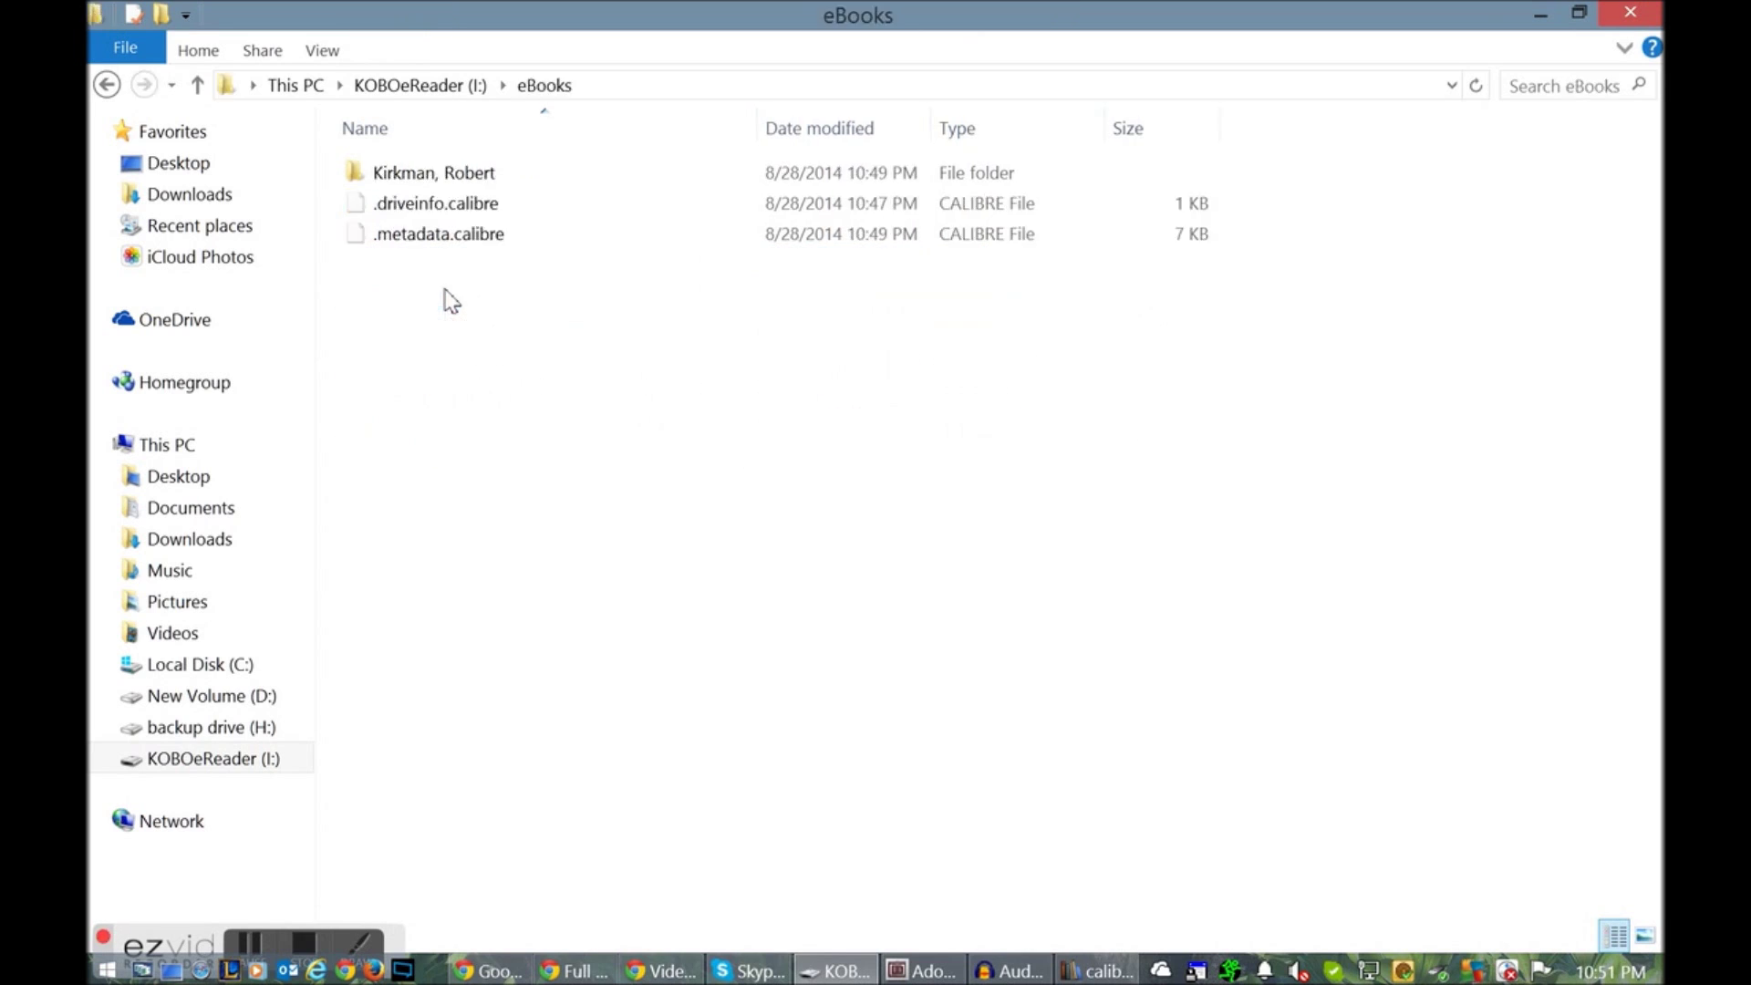
# Copy 'Passage 2 - The Twelve.epub' from the Desktop folder
pyautogui.click(232, 481)
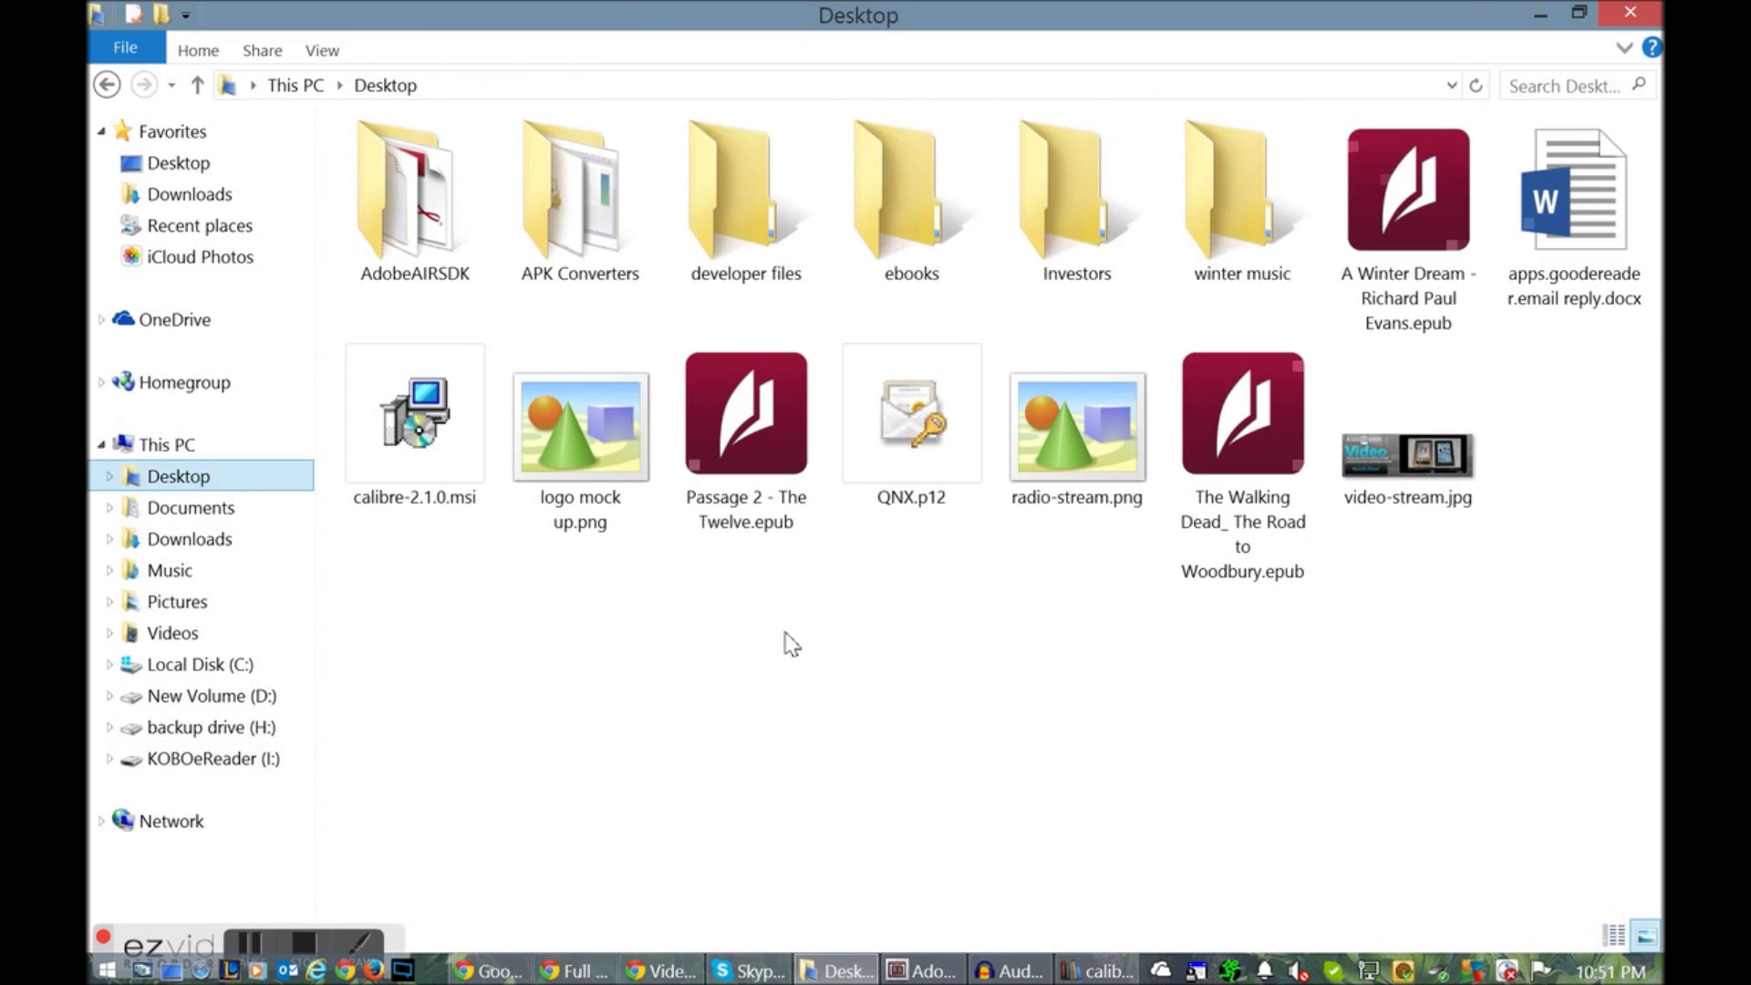
pyautogui.rightClick(742, 414)
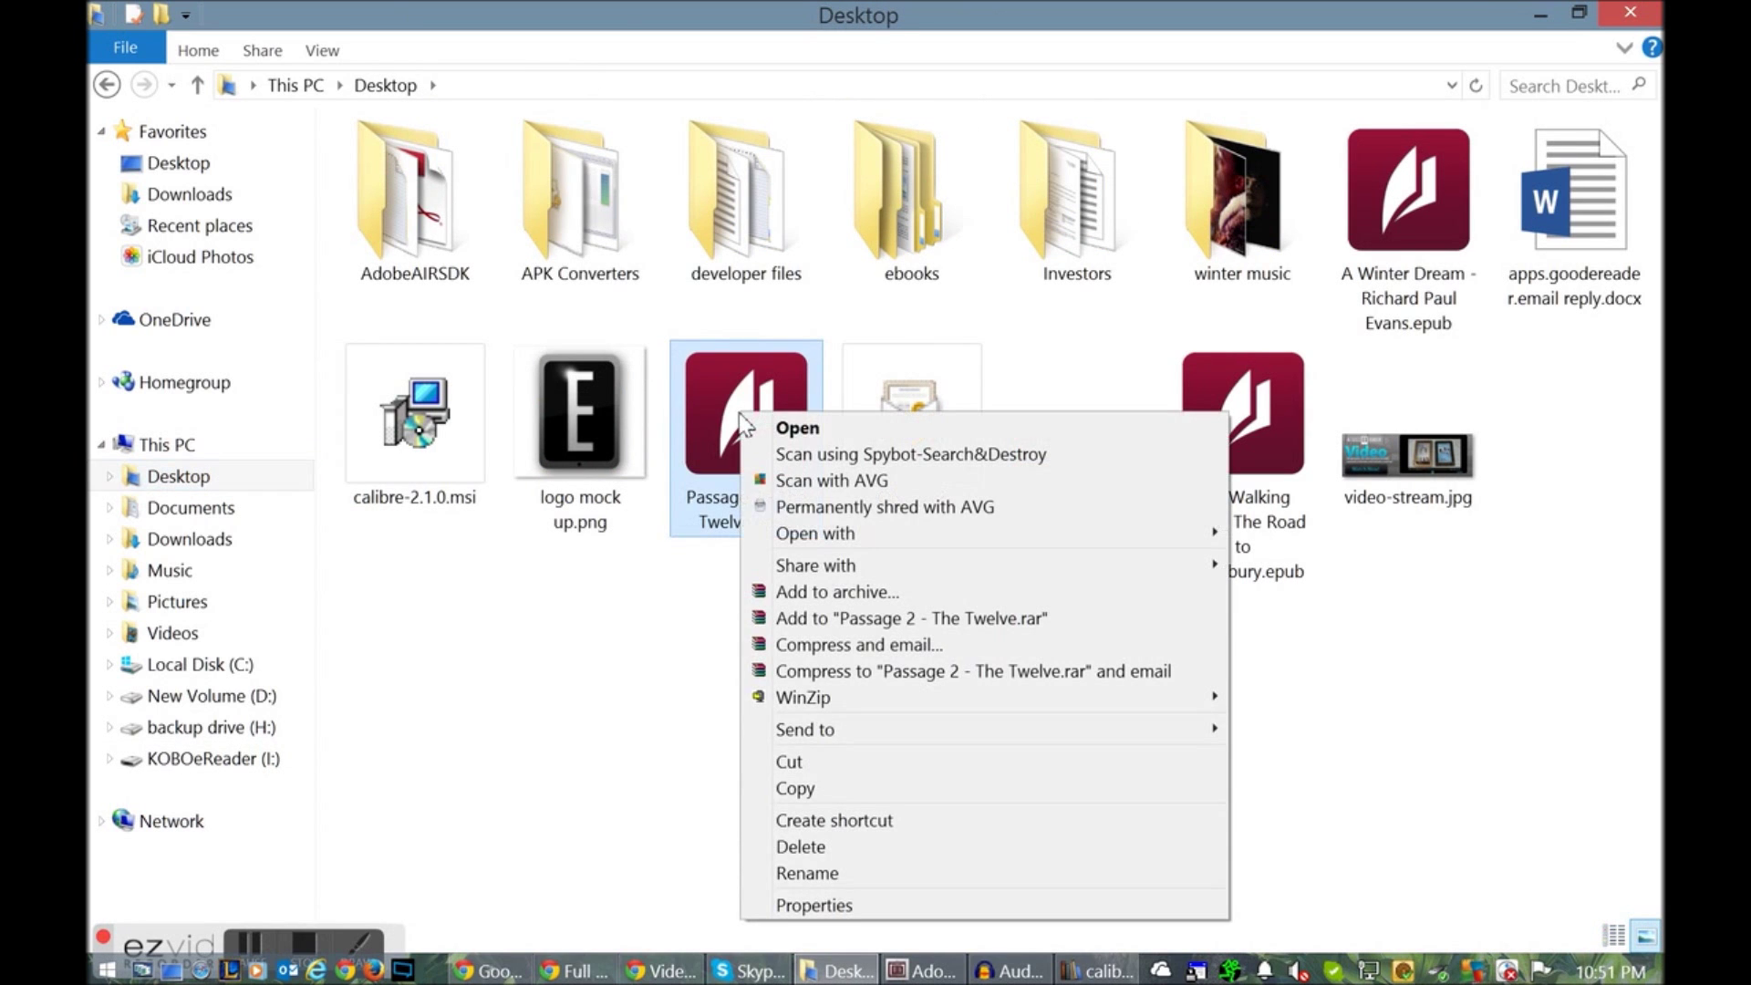
pyautogui.click(900, 800)
pyautogui.click(834, 971)
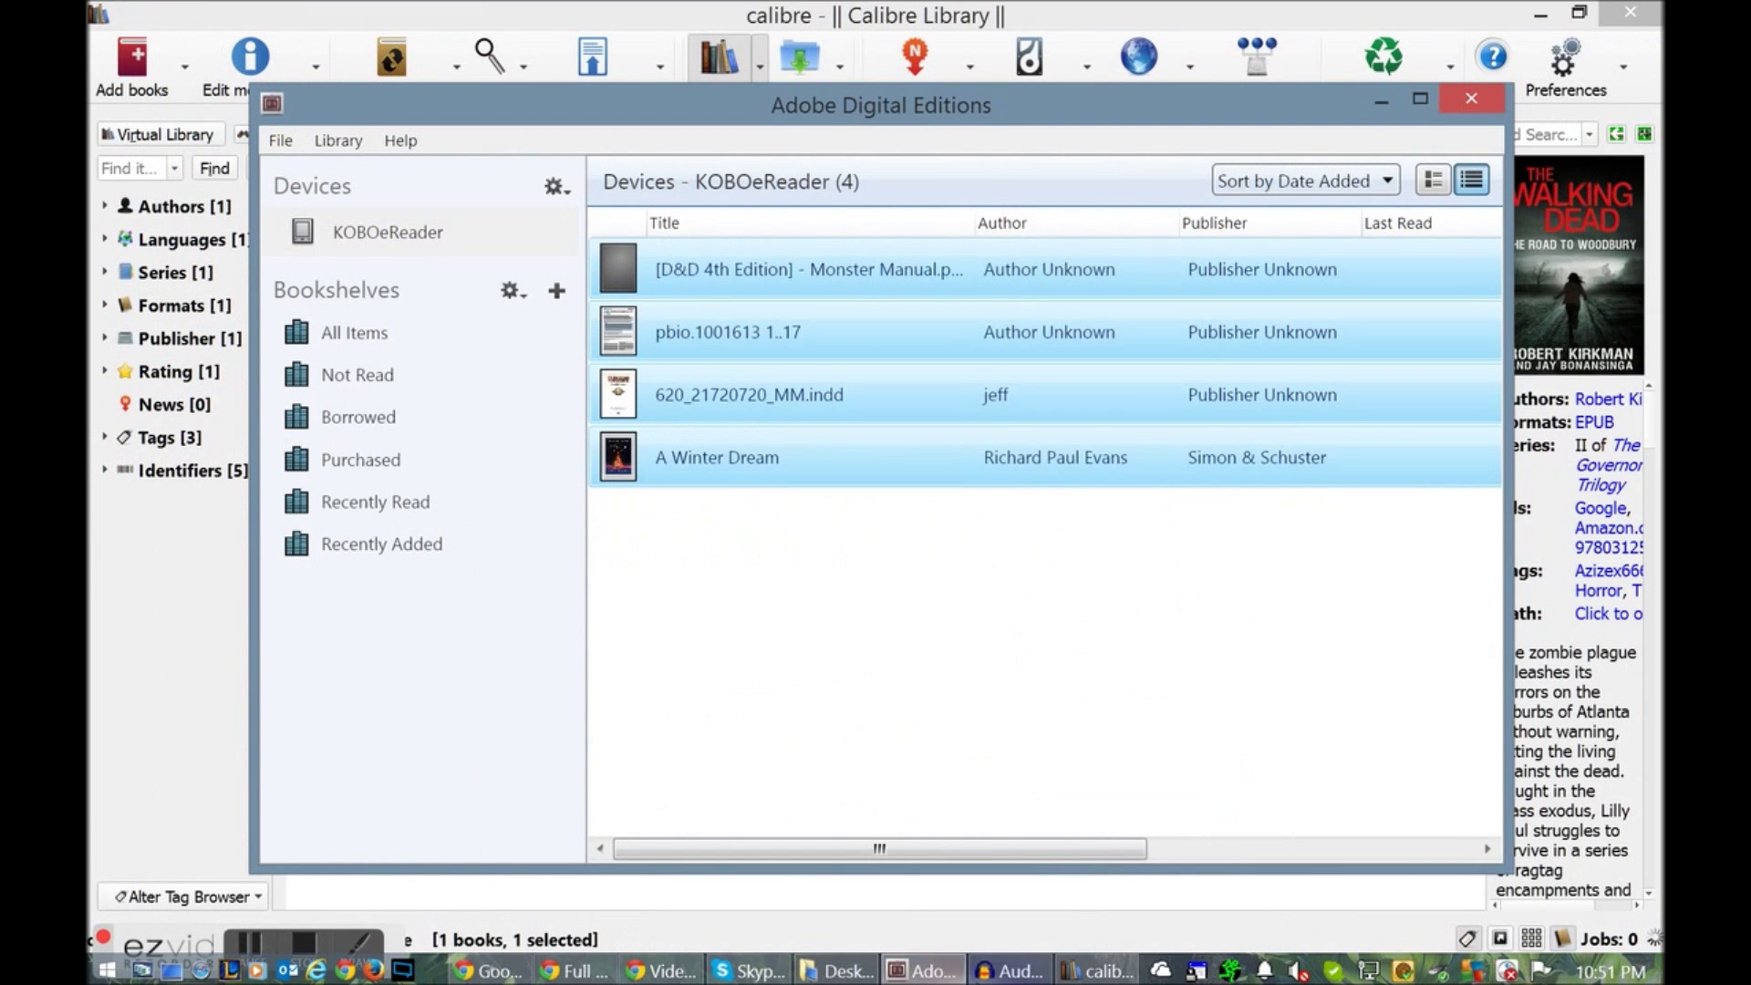
# Paste the epub into KOBOeReader (I:) > eBooks, then return to the Kobo Aura H2O review page
pyautogui.click(171, 970)
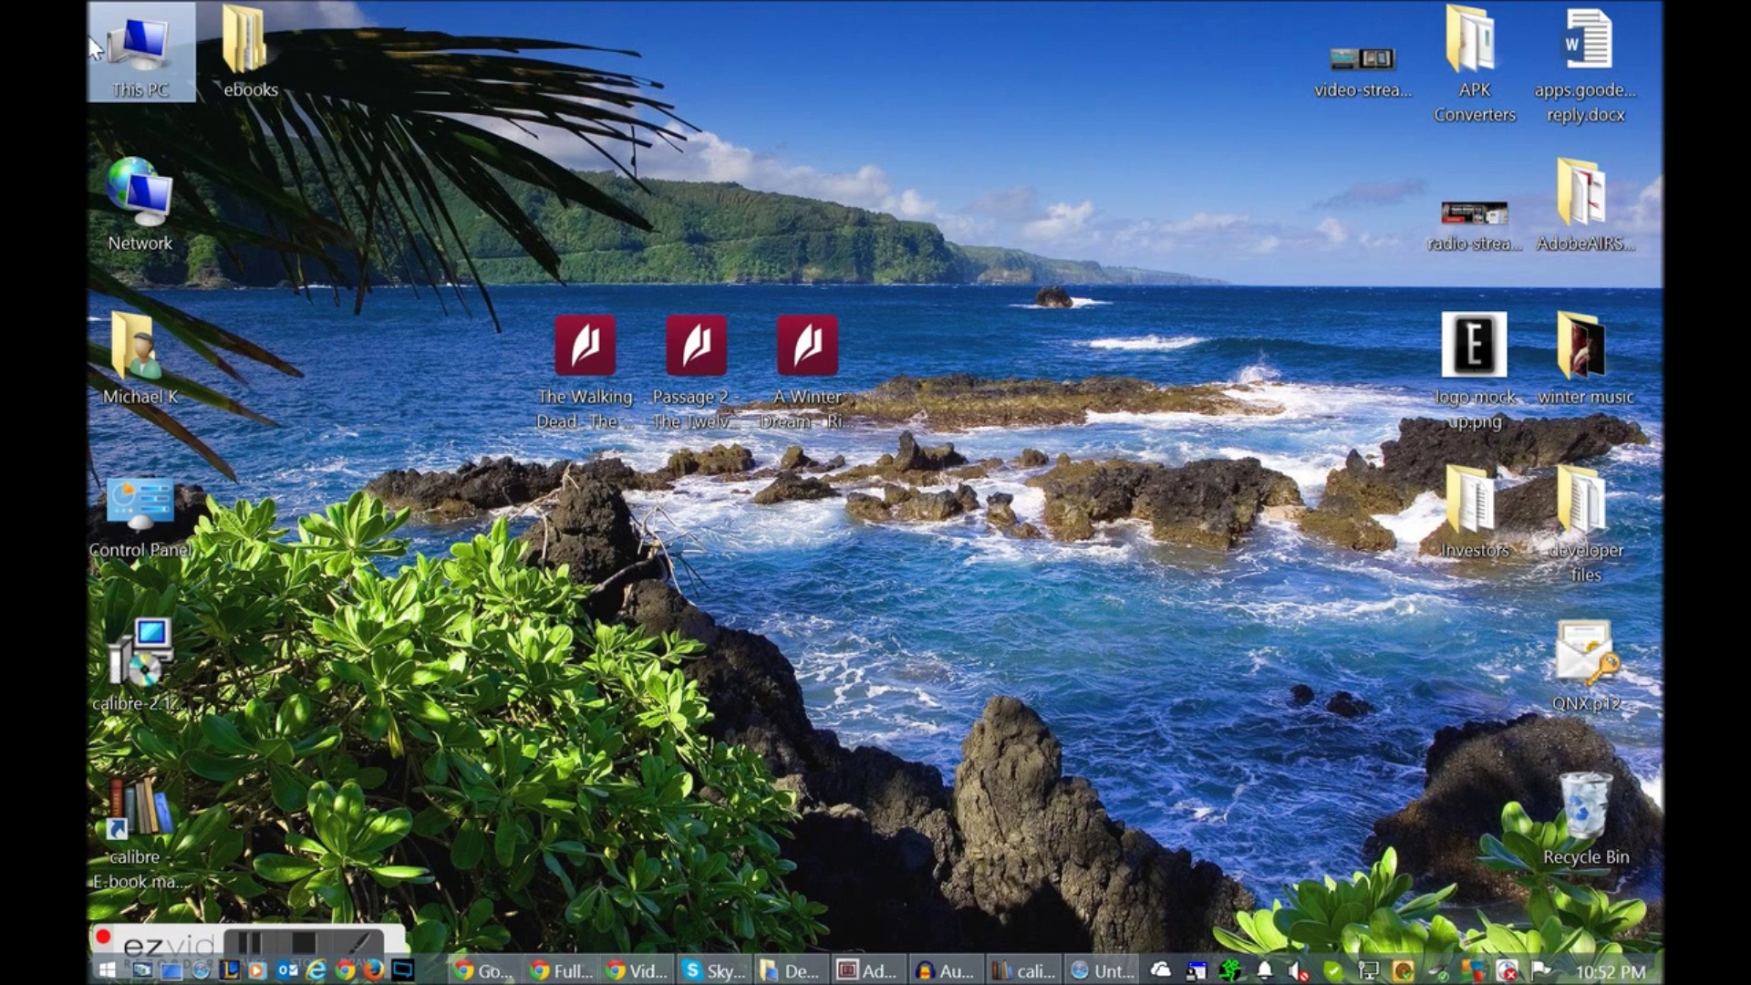
pyautogui.doubleClick(106, 60)
pyautogui.scroll(-5, 665, 692)
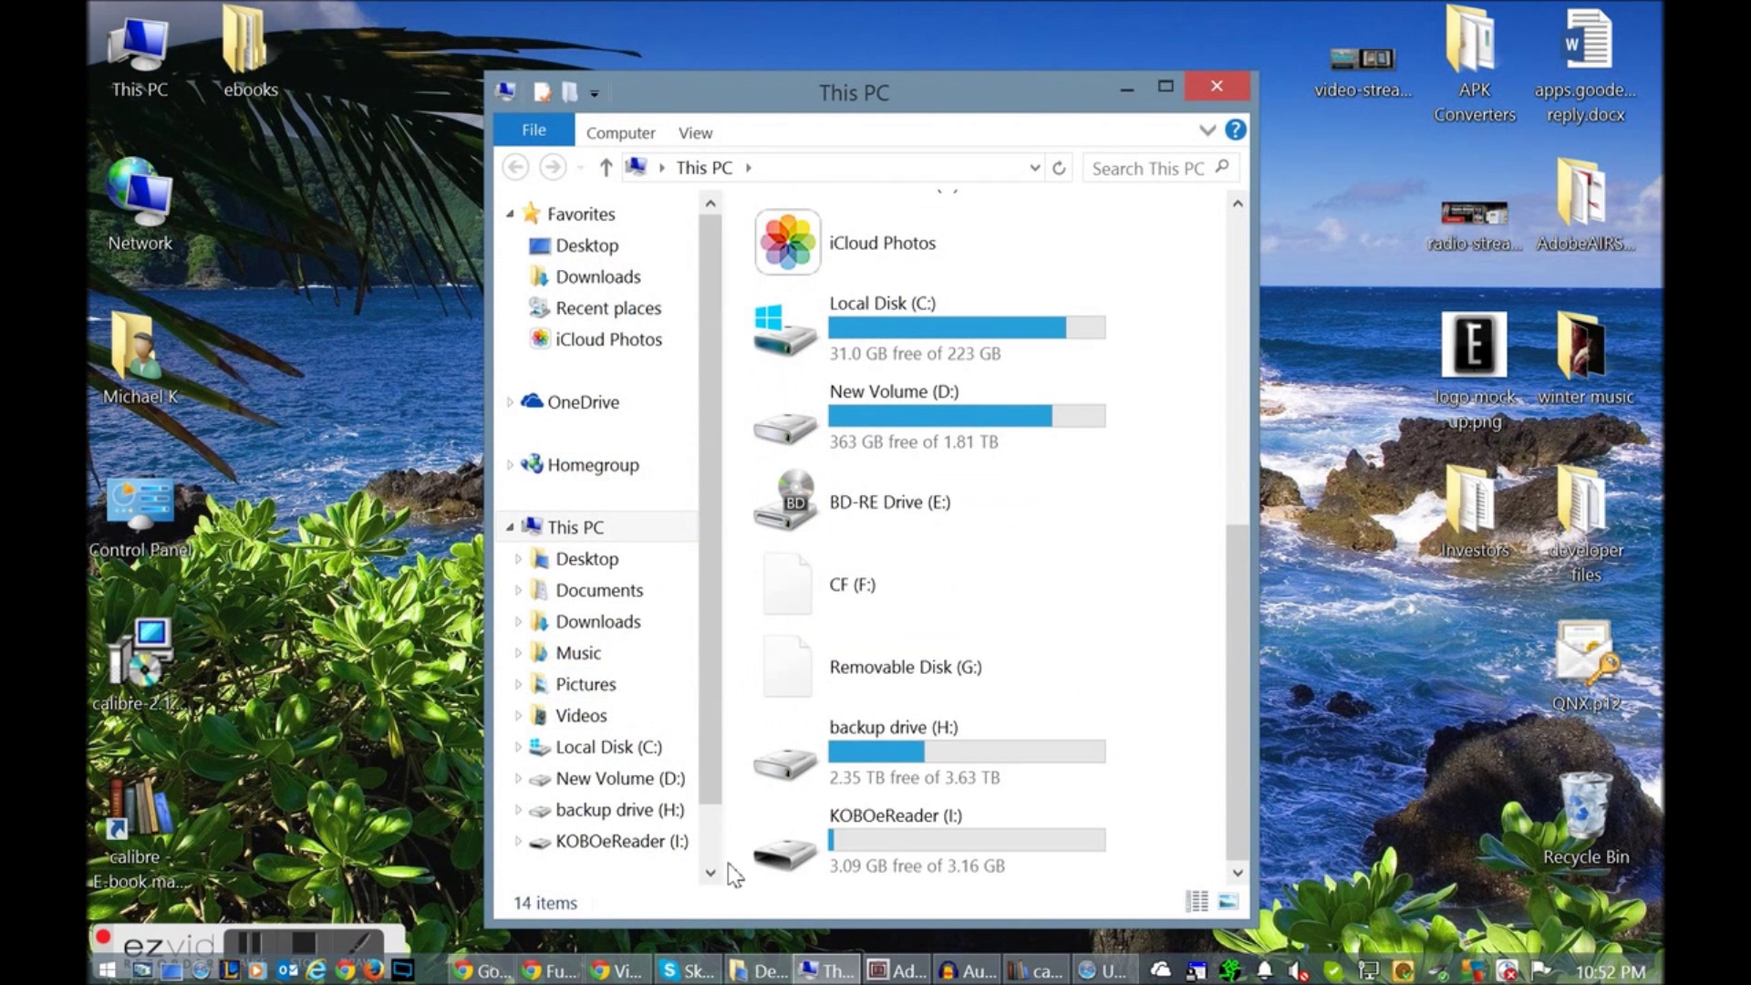
pyautogui.click(622, 841)
pyautogui.rightClick(899, 631)
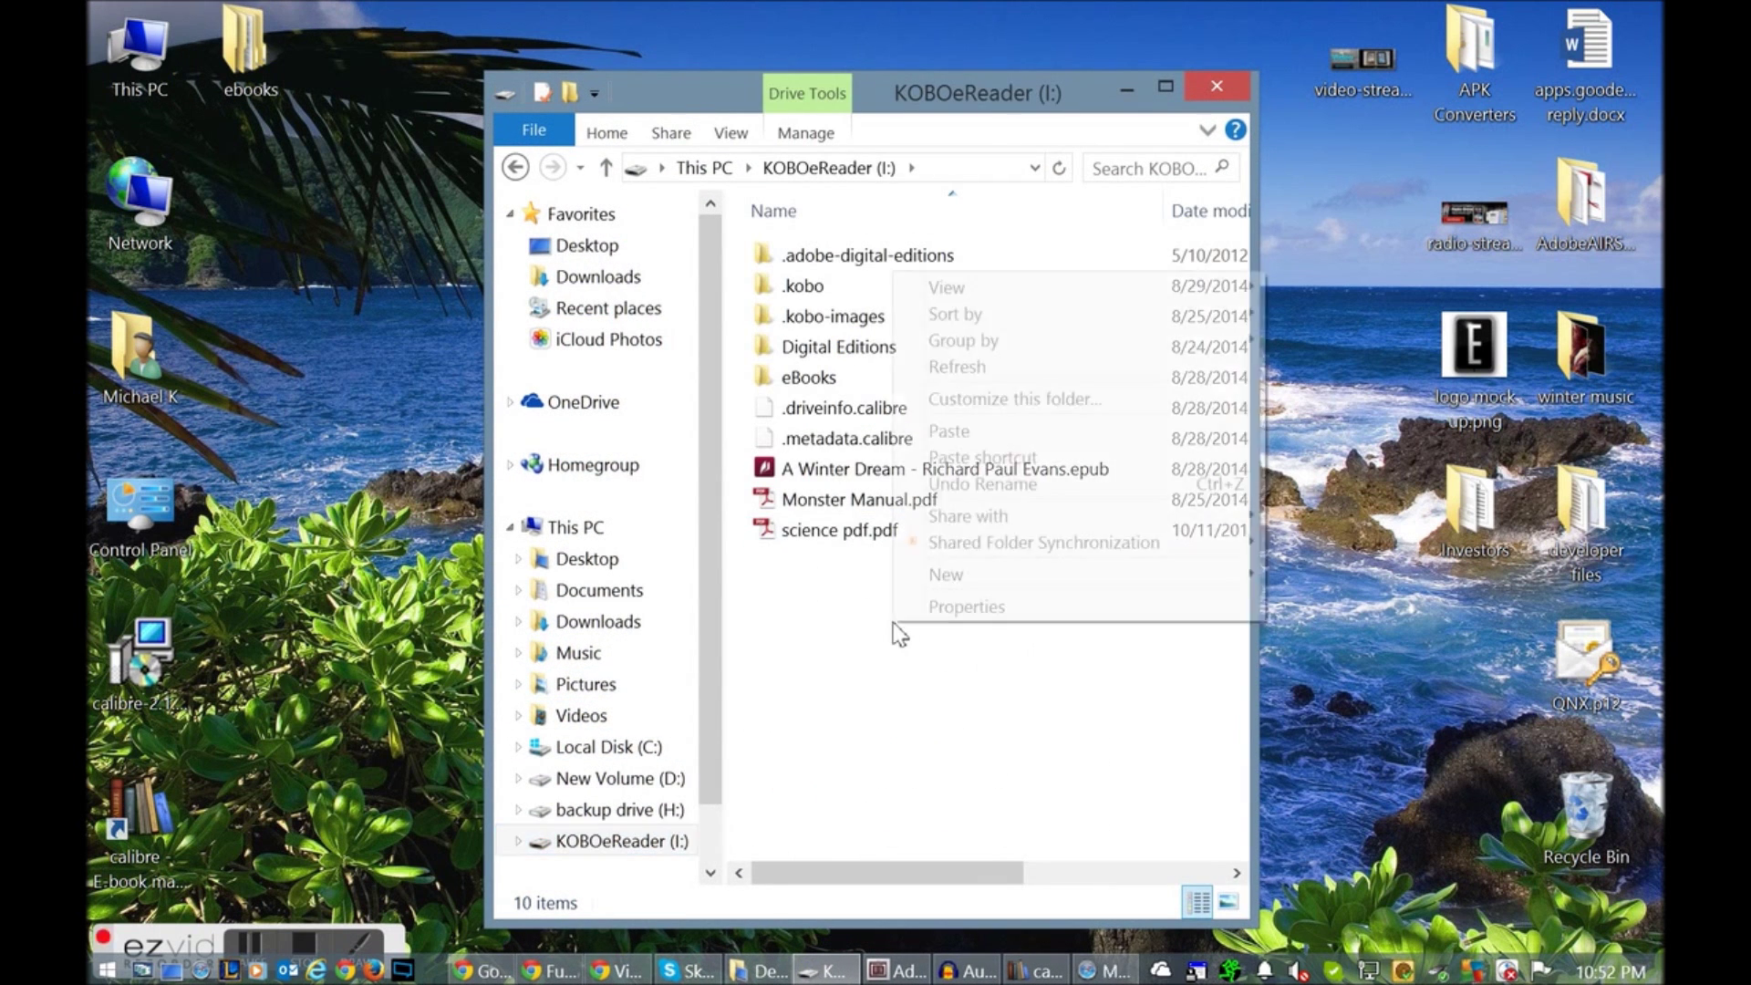
pyautogui.doubleClick(853, 378)
pyautogui.rightClick(807, 466)
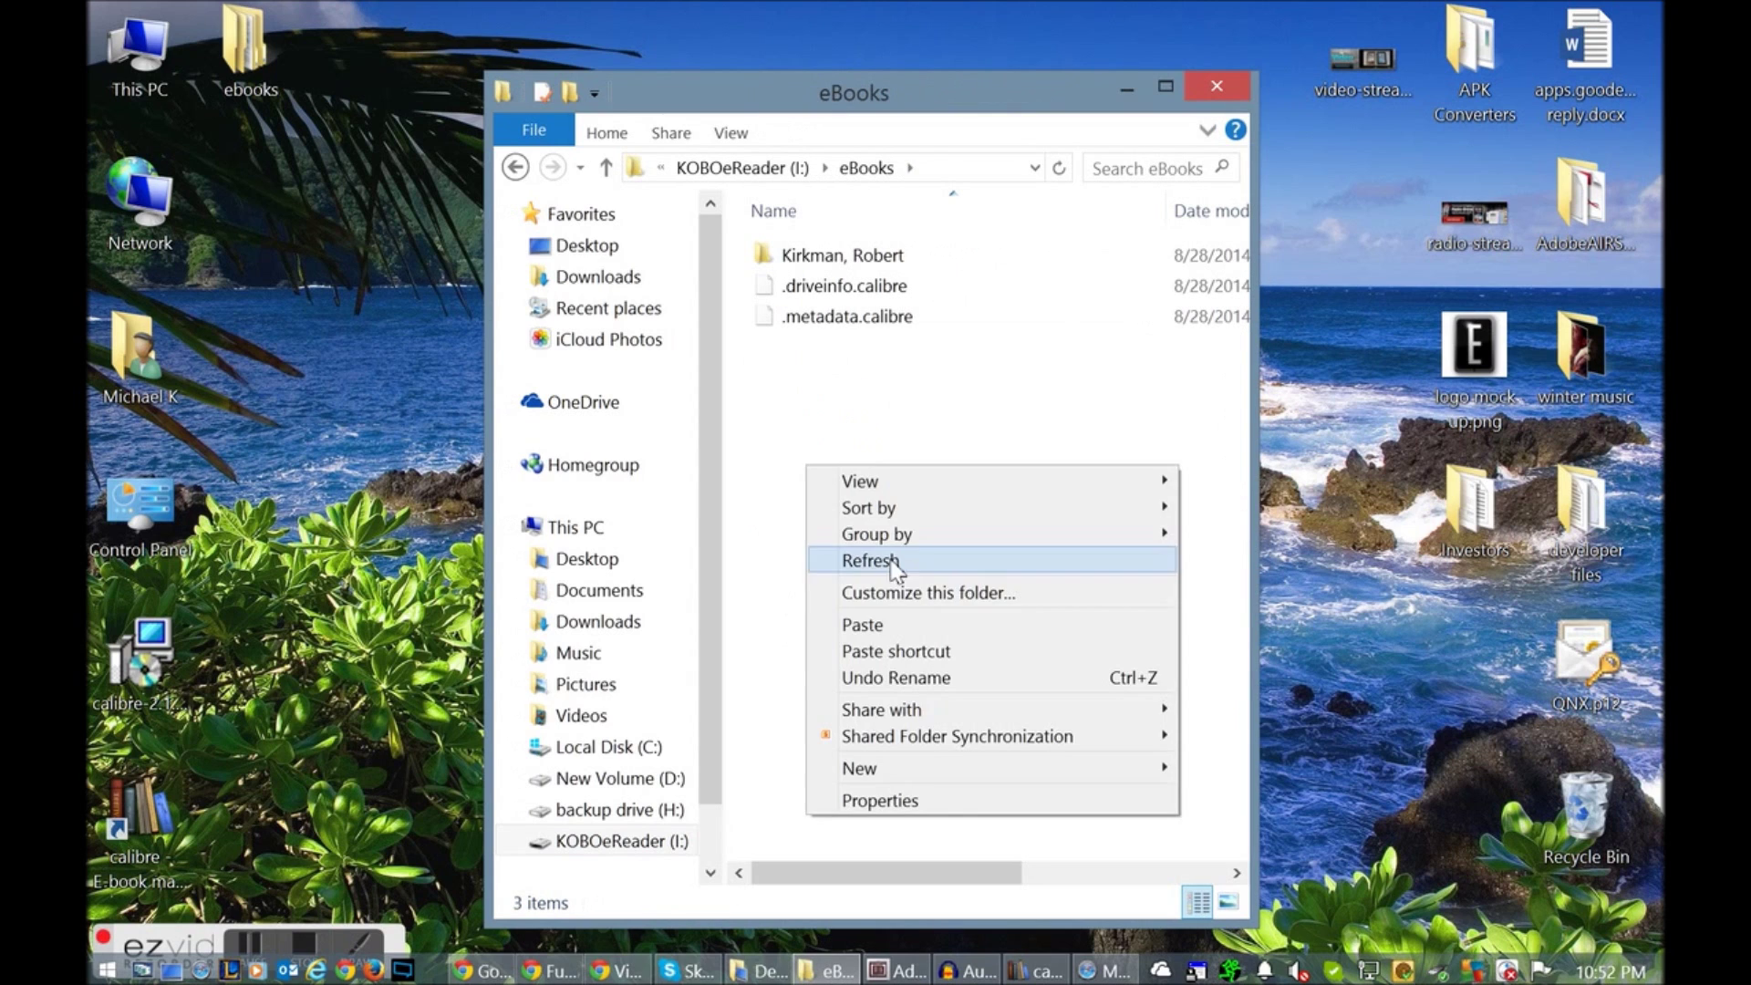
pyautogui.click(923, 625)
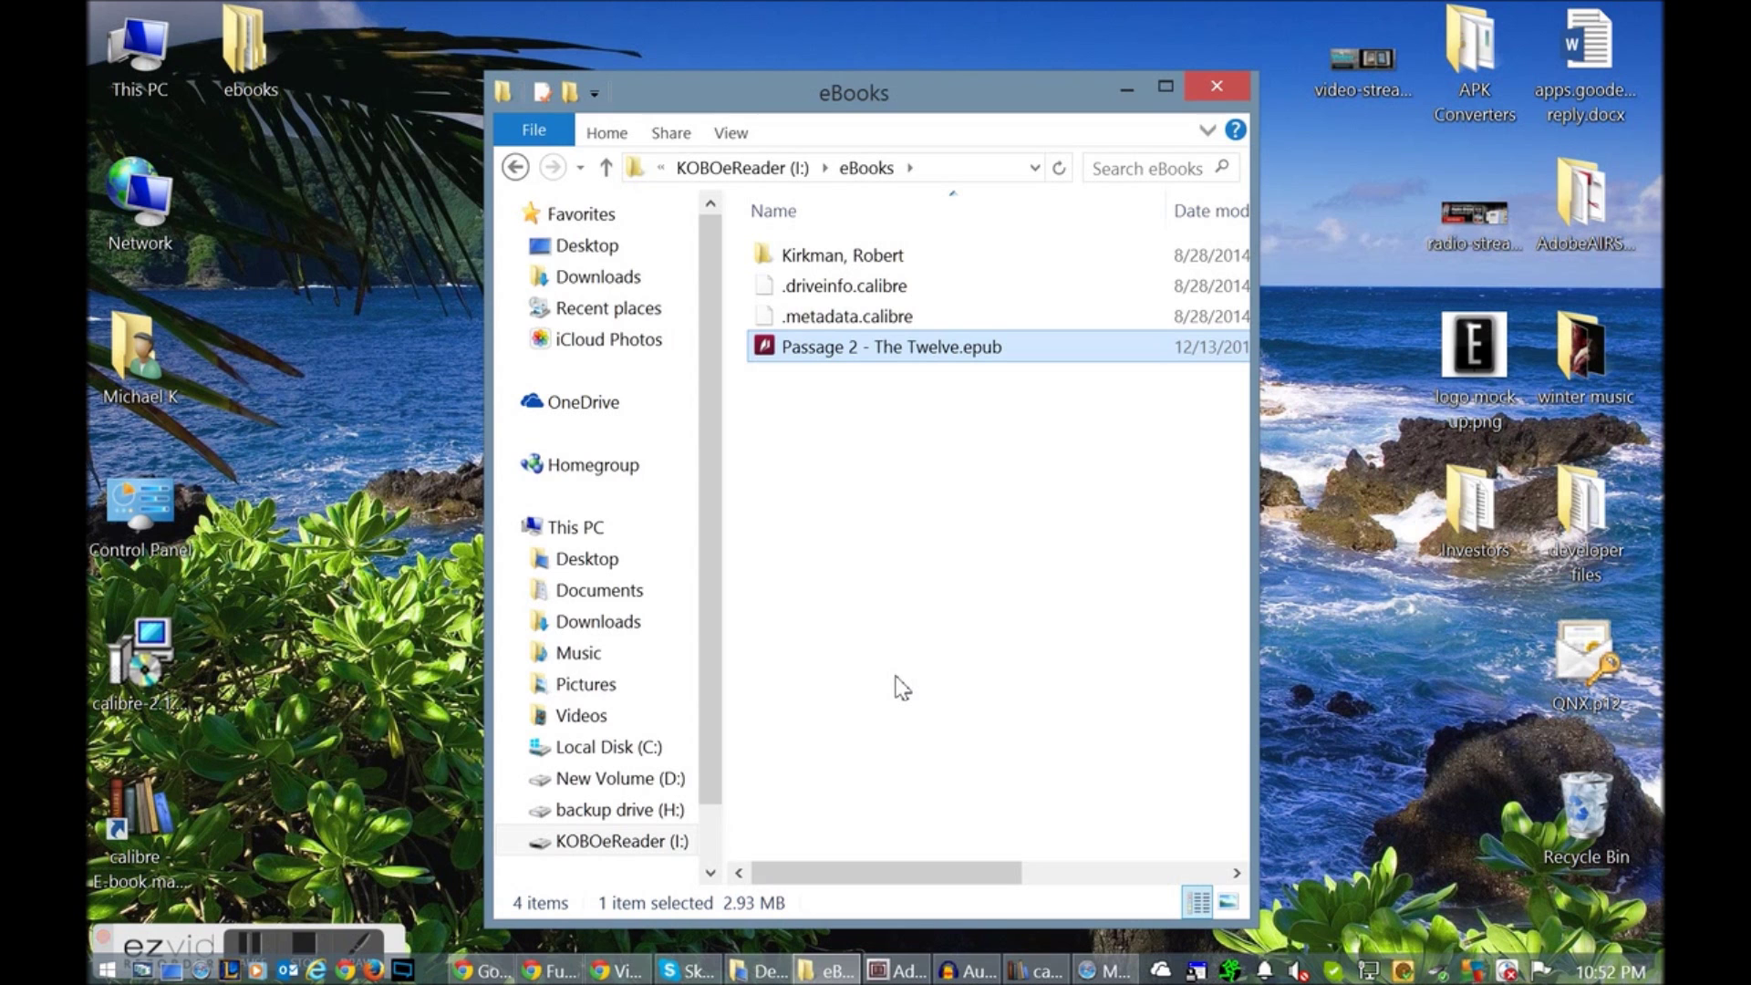
pyautogui.click(484, 970)
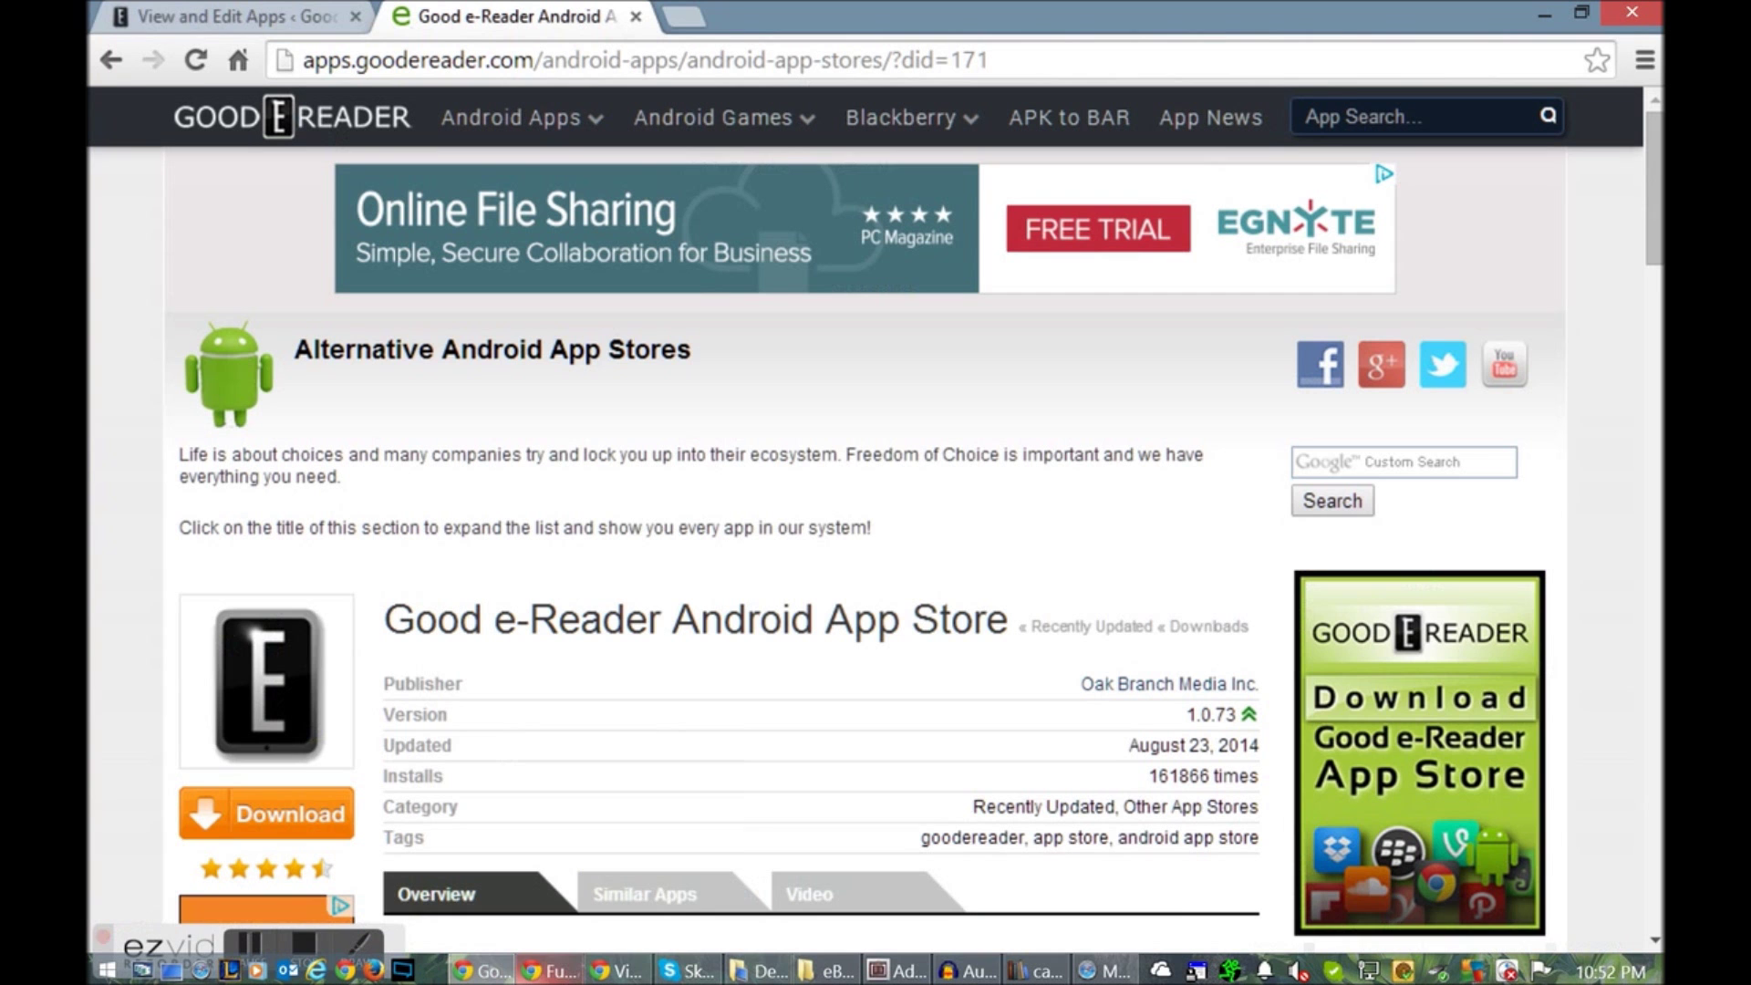
pyautogui.click(662, 883)
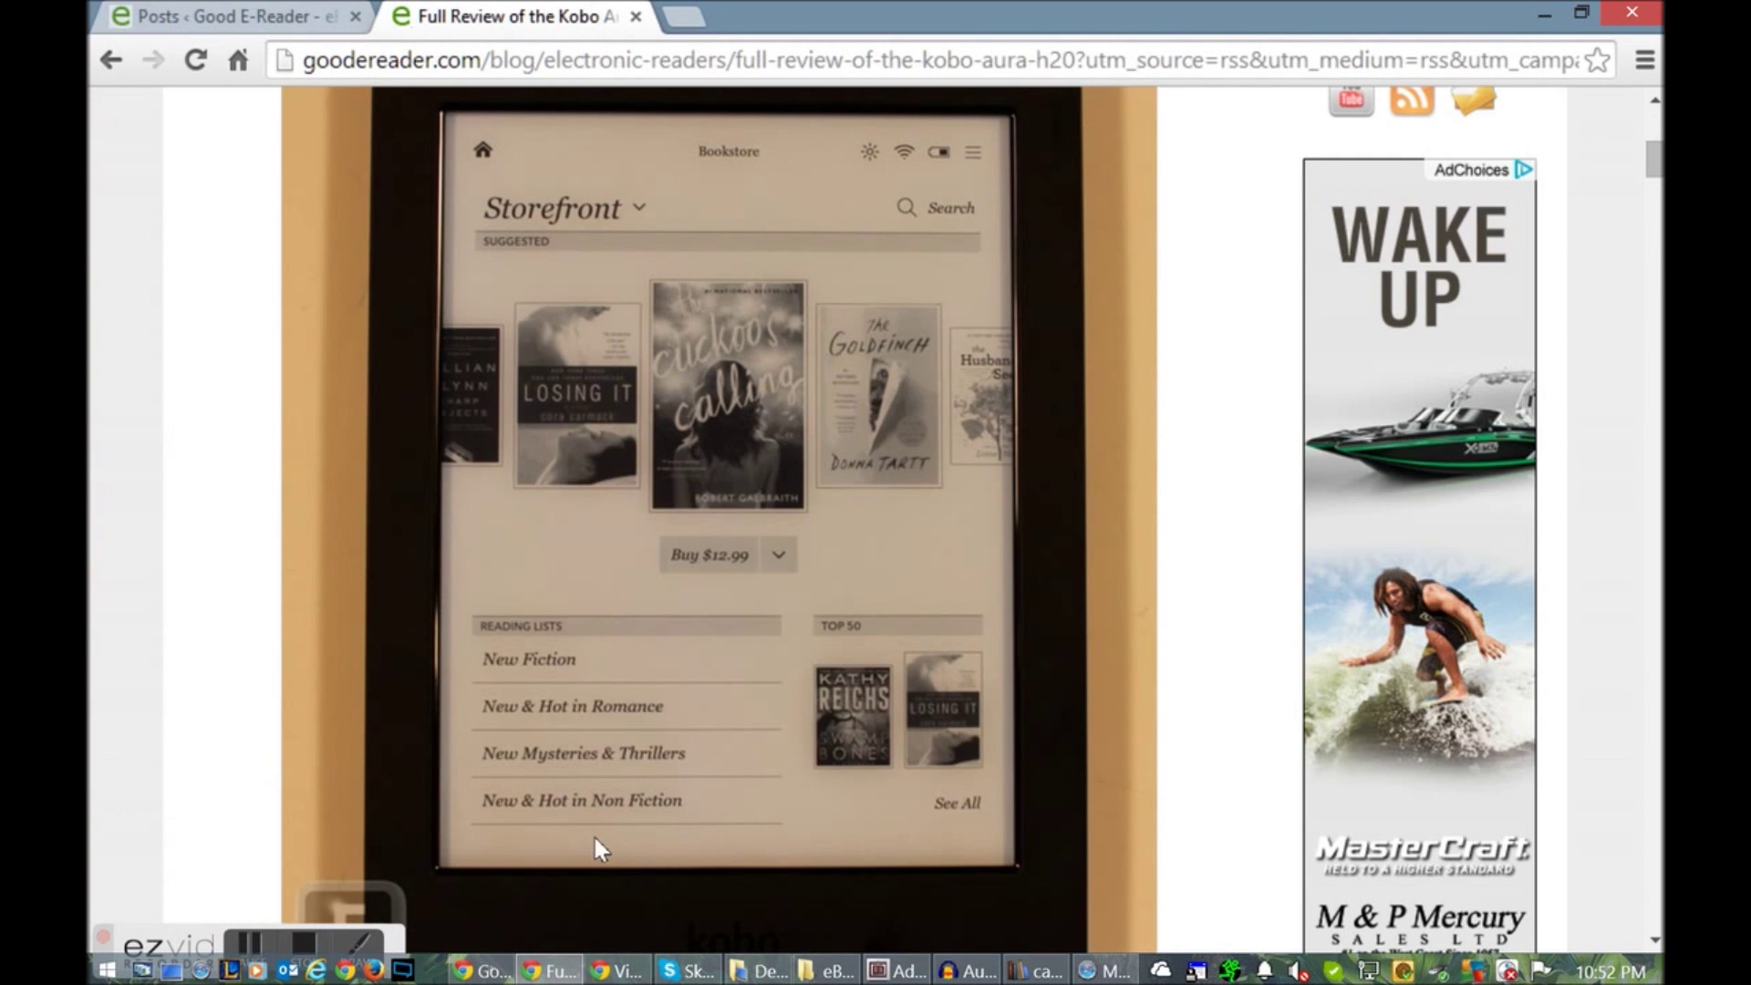